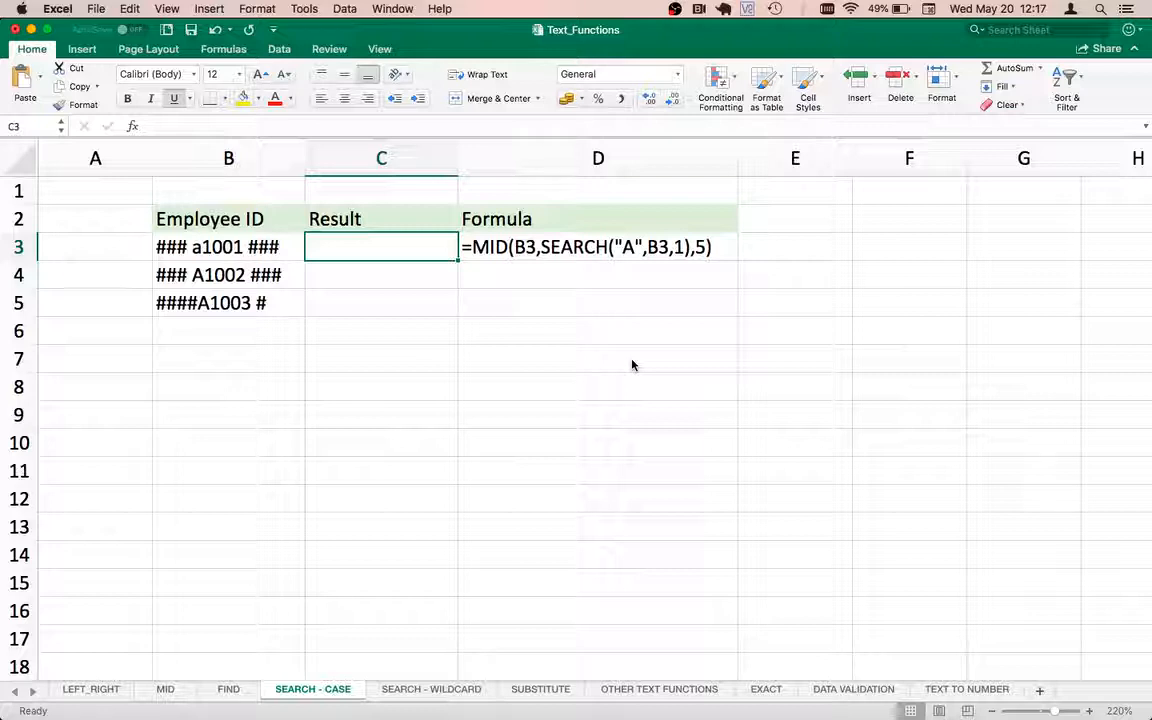
Examine the employee IDs in cells B3 to B5.
key("Left")
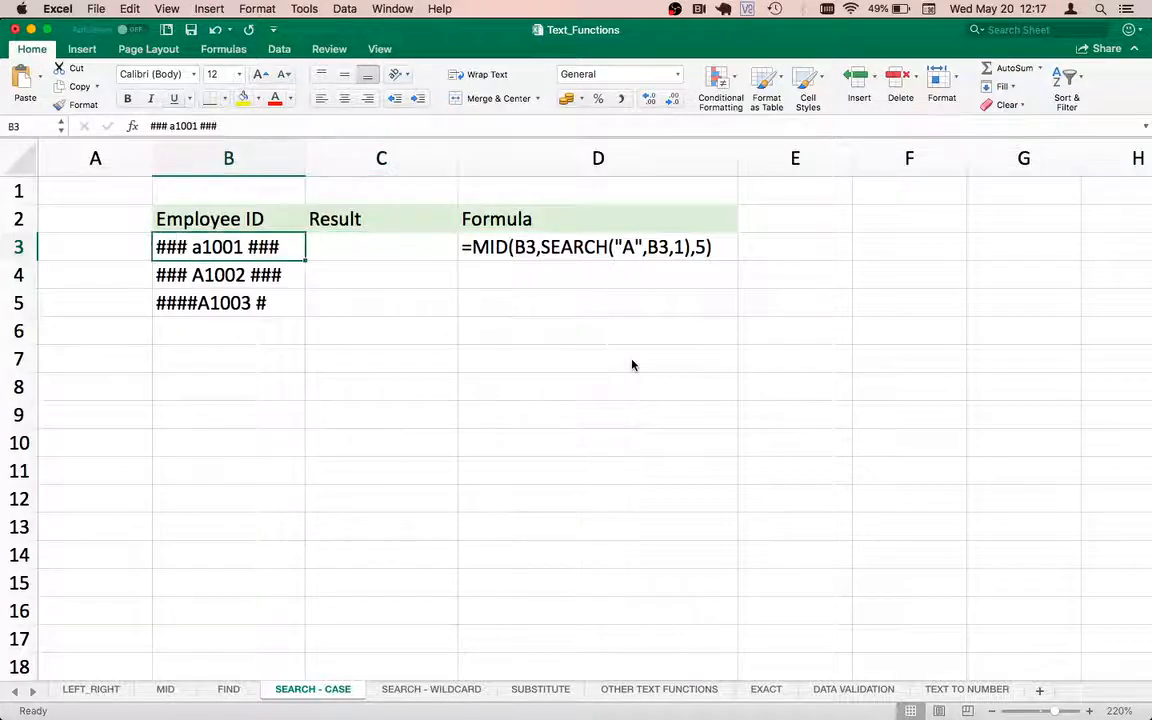
key("Up")
key("Down")
left_click(191, 268)
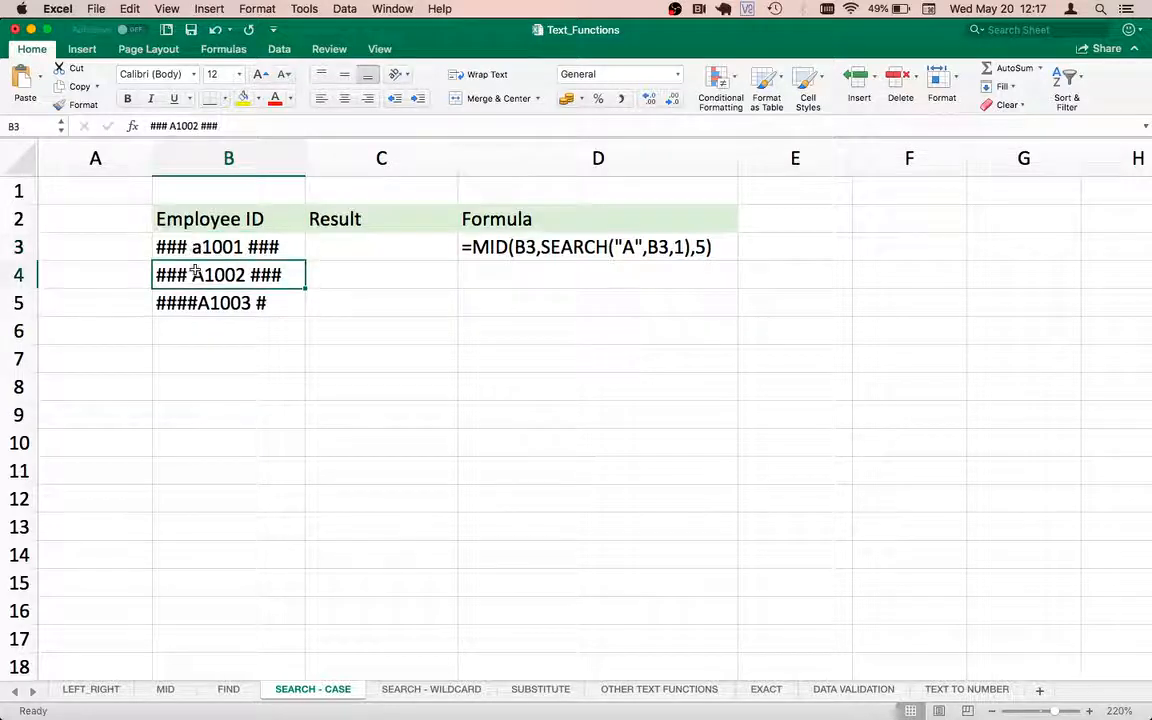
left_click(192, 247)
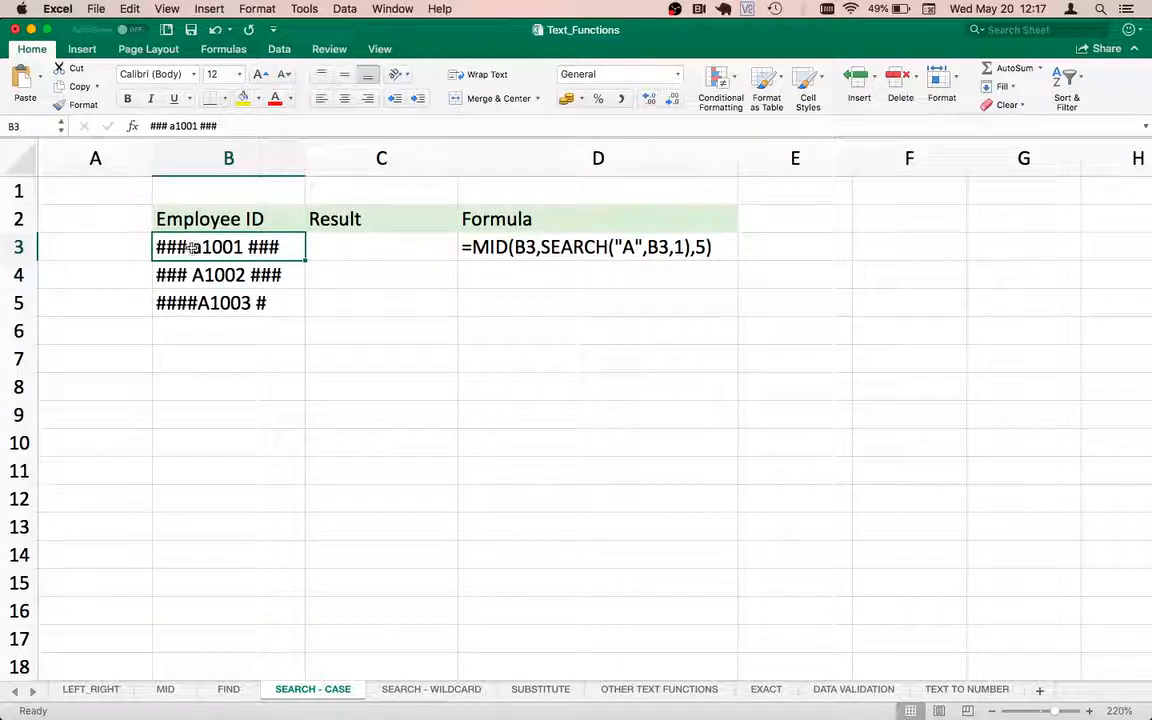
left_click(197, 277)
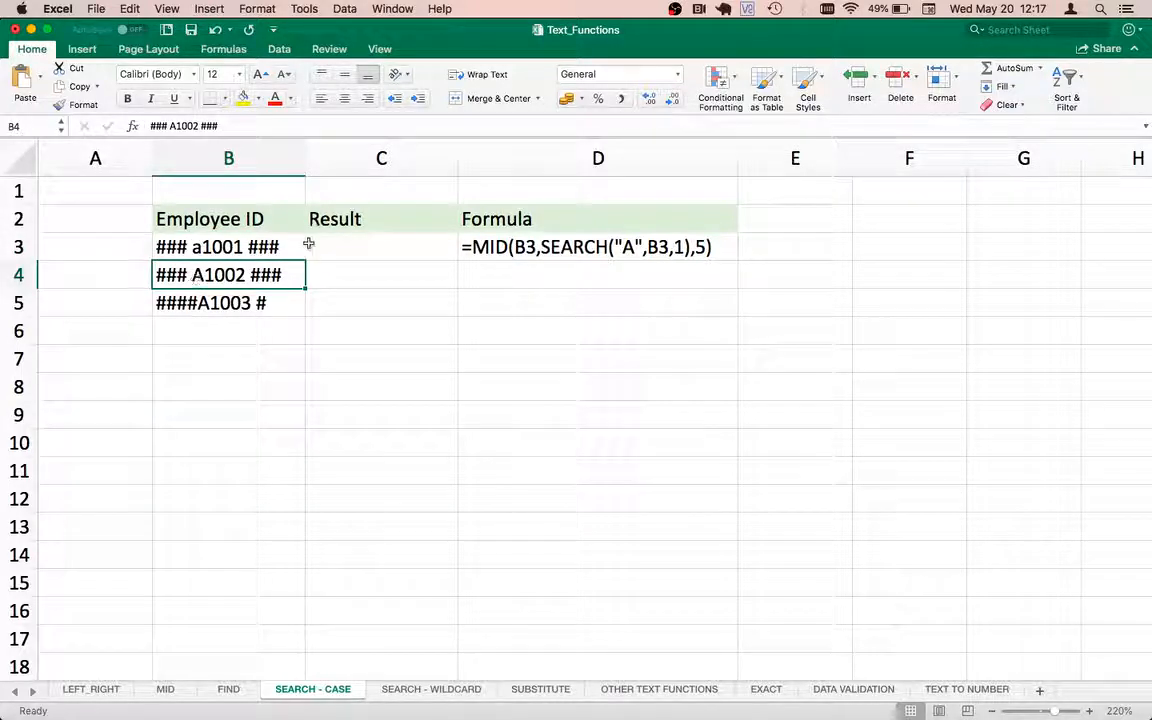
Enter the formula =SEARCH("A",B3) in C3 to find the position of "A" in the first employee ID.
left_click(363, 248)
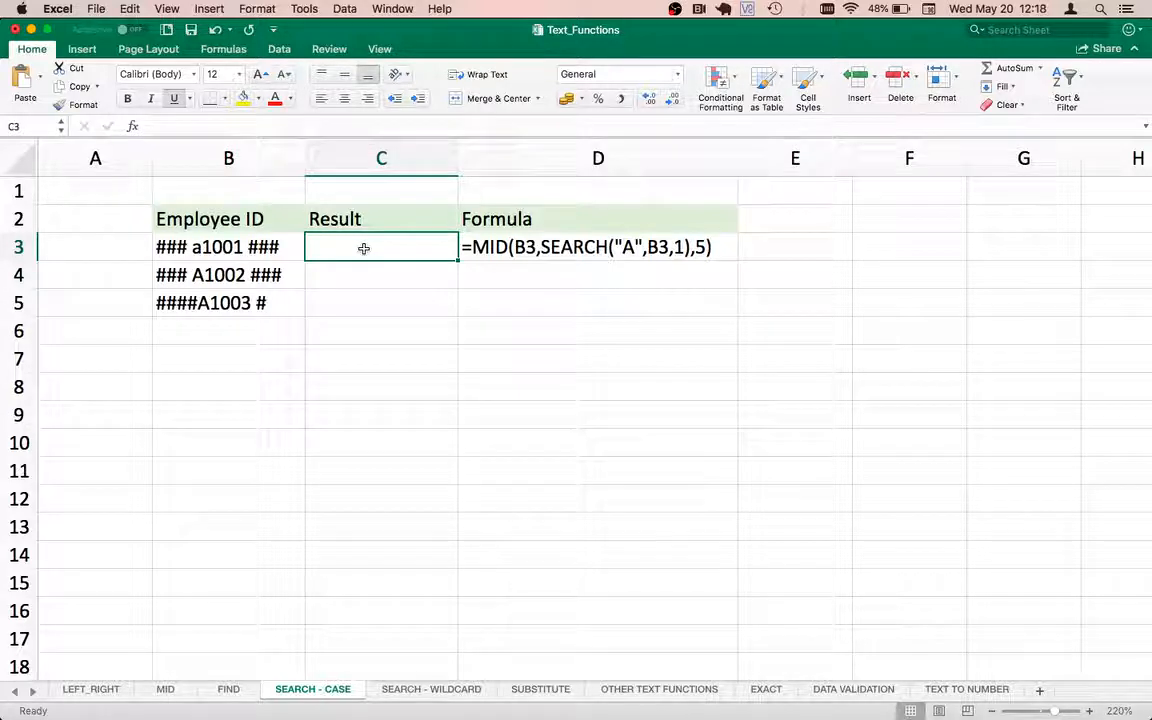
type("=SEAR")
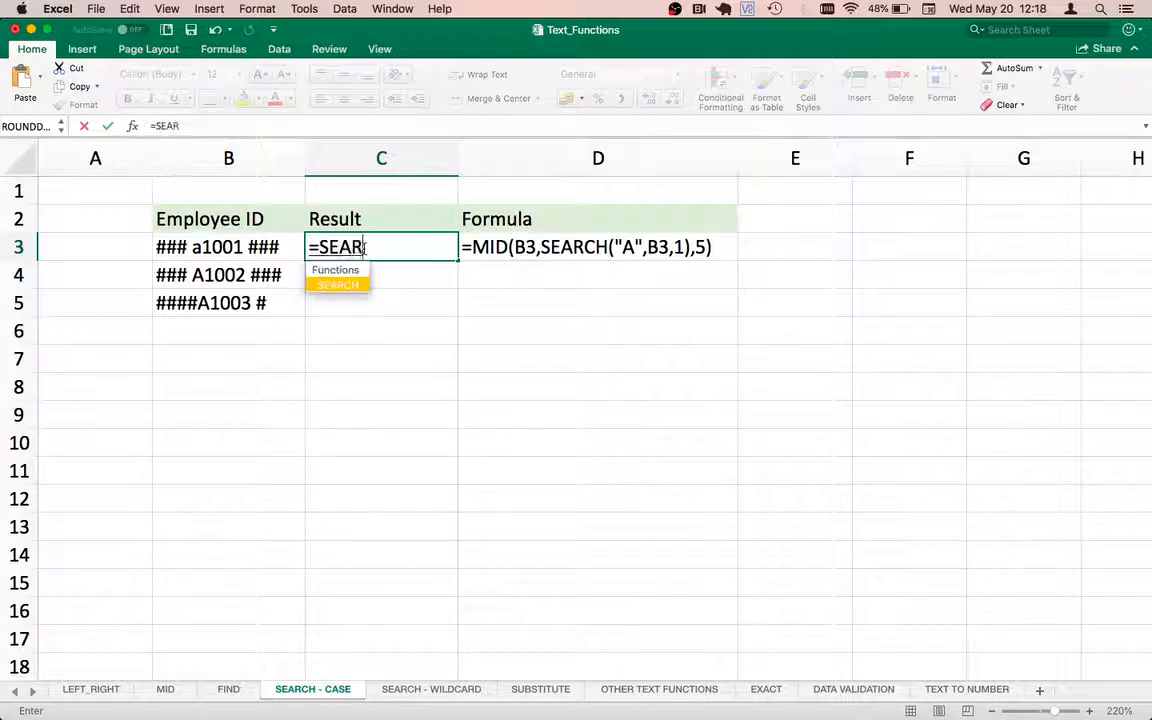
type("CH(")
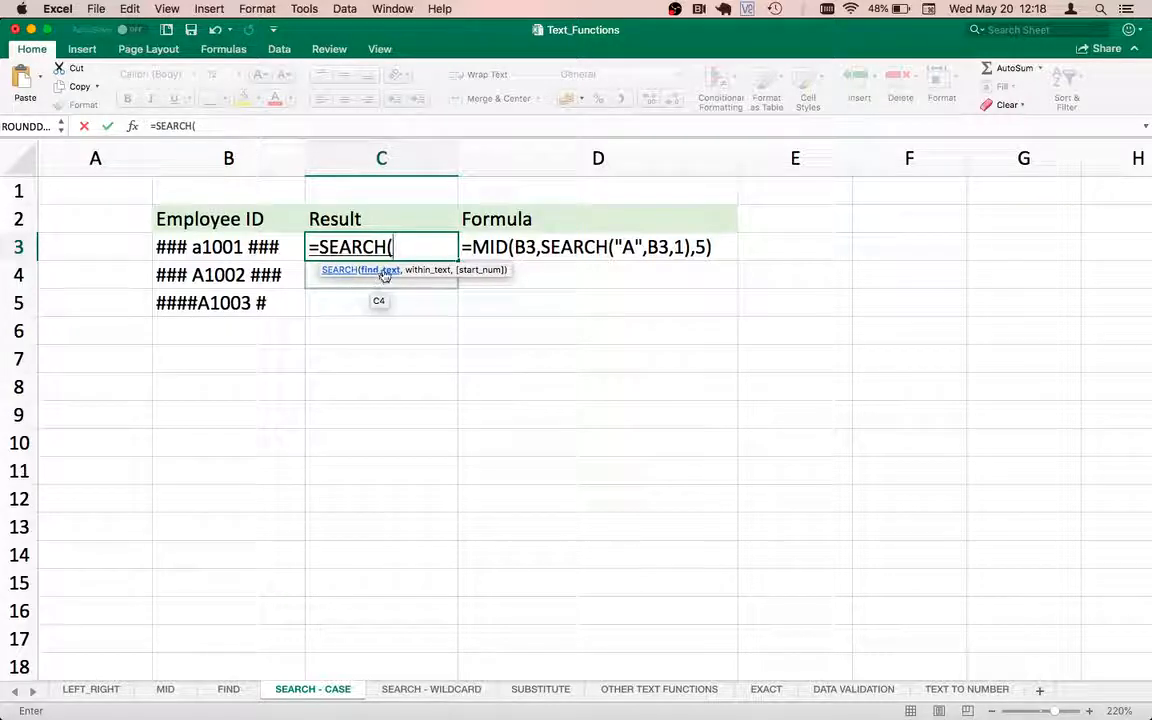
type("\"A")
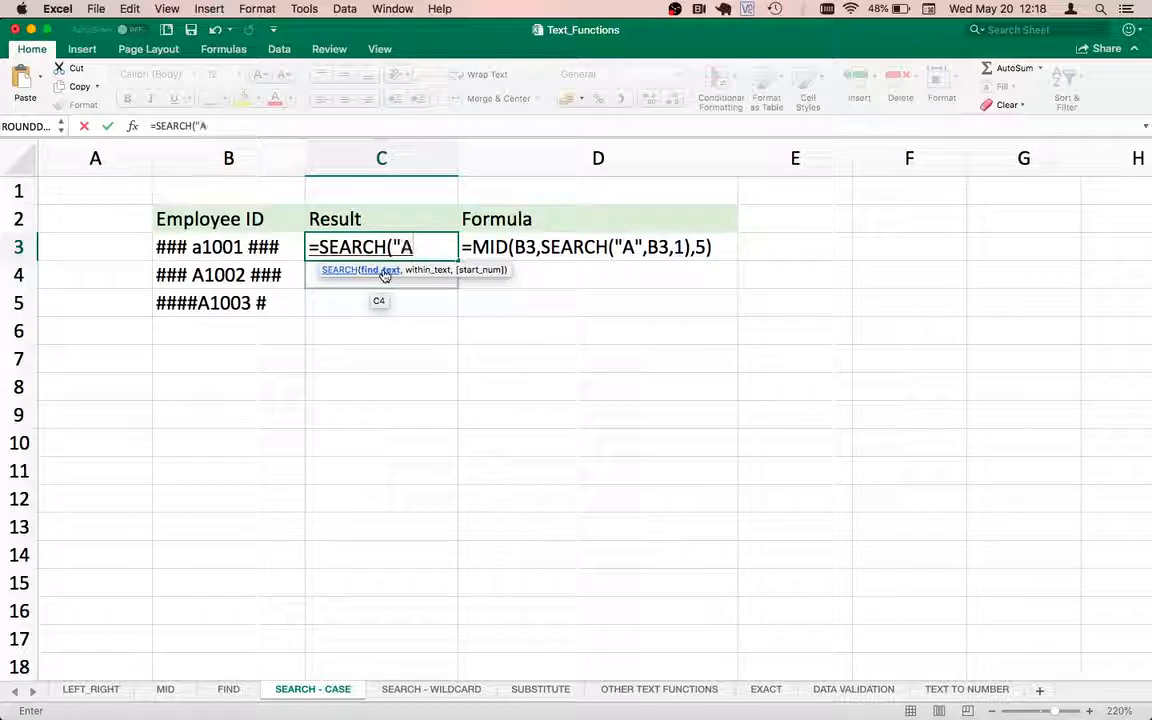
type("\"")
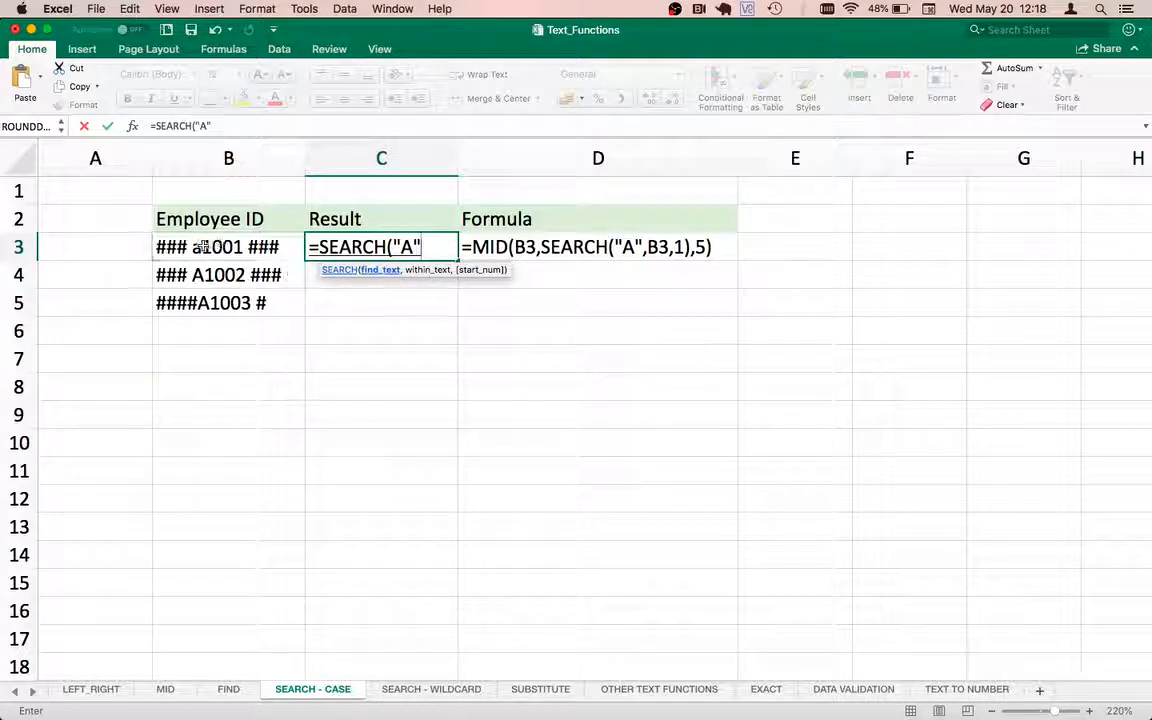
key("Return")
left_click(684, 263)
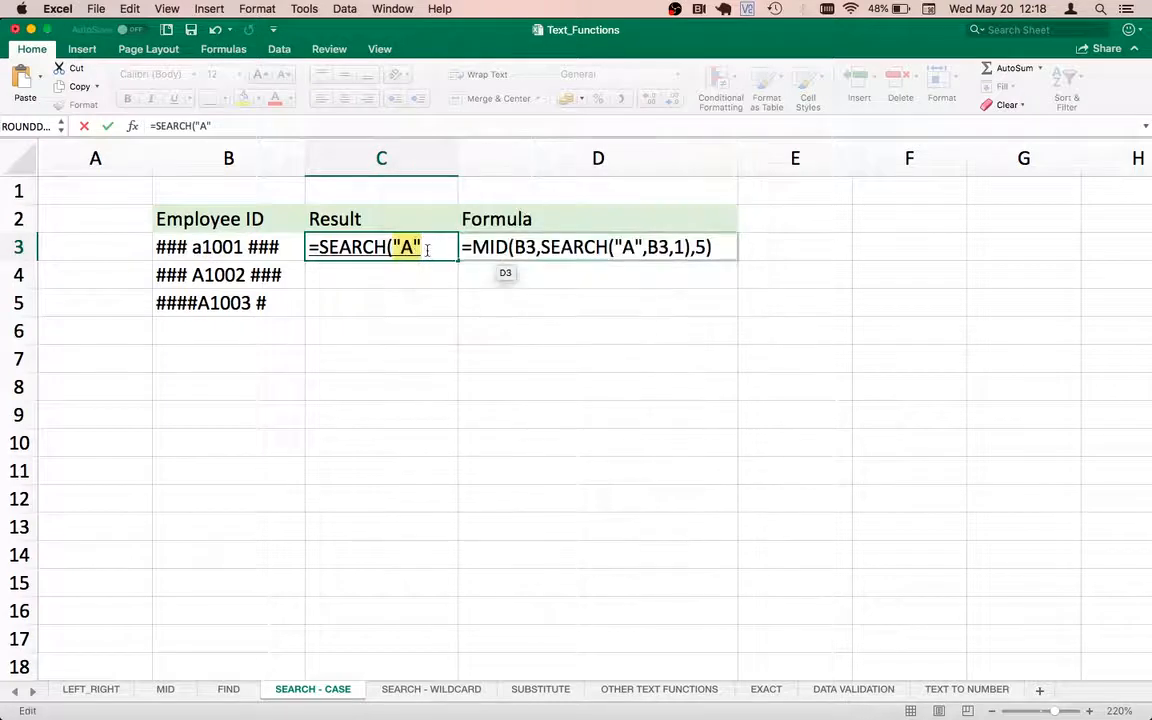
left_click(427, 250)
type(",")
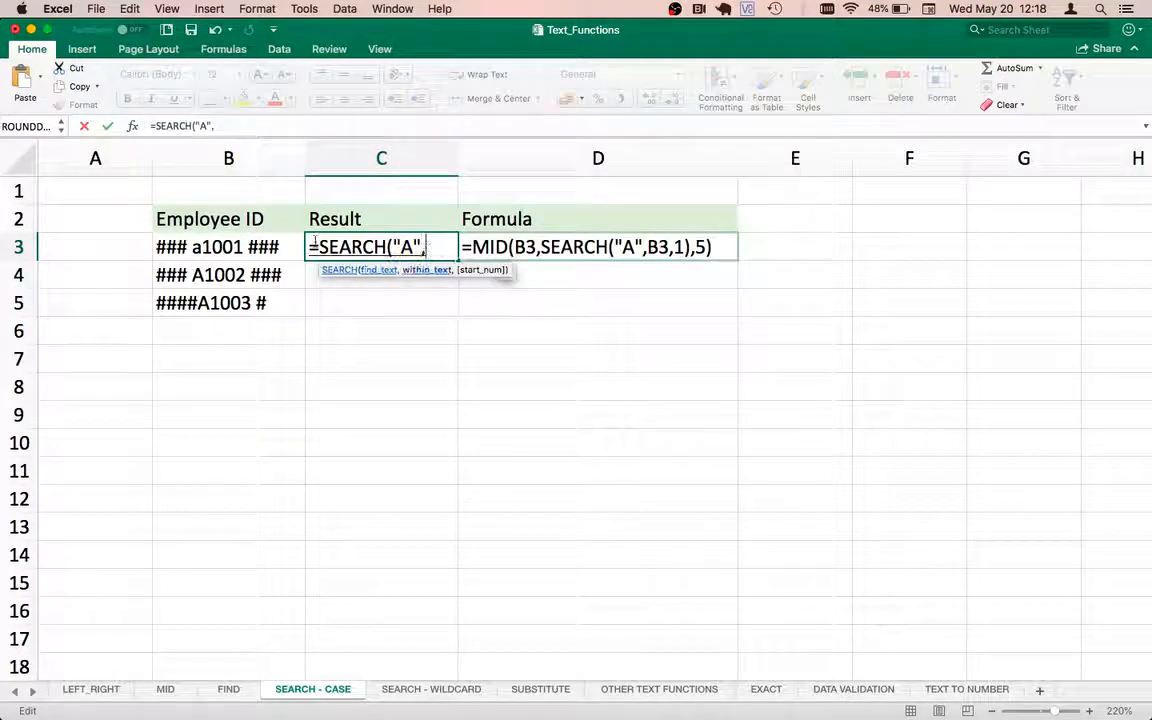
left_click(218, 250)
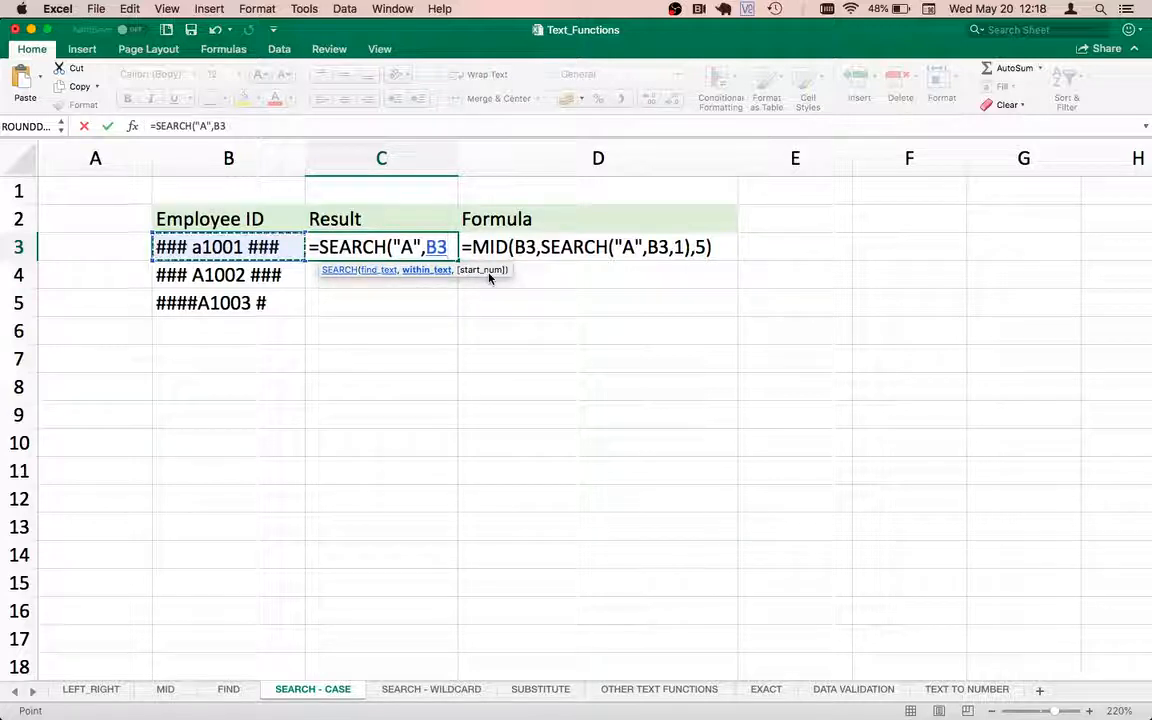
type(")")
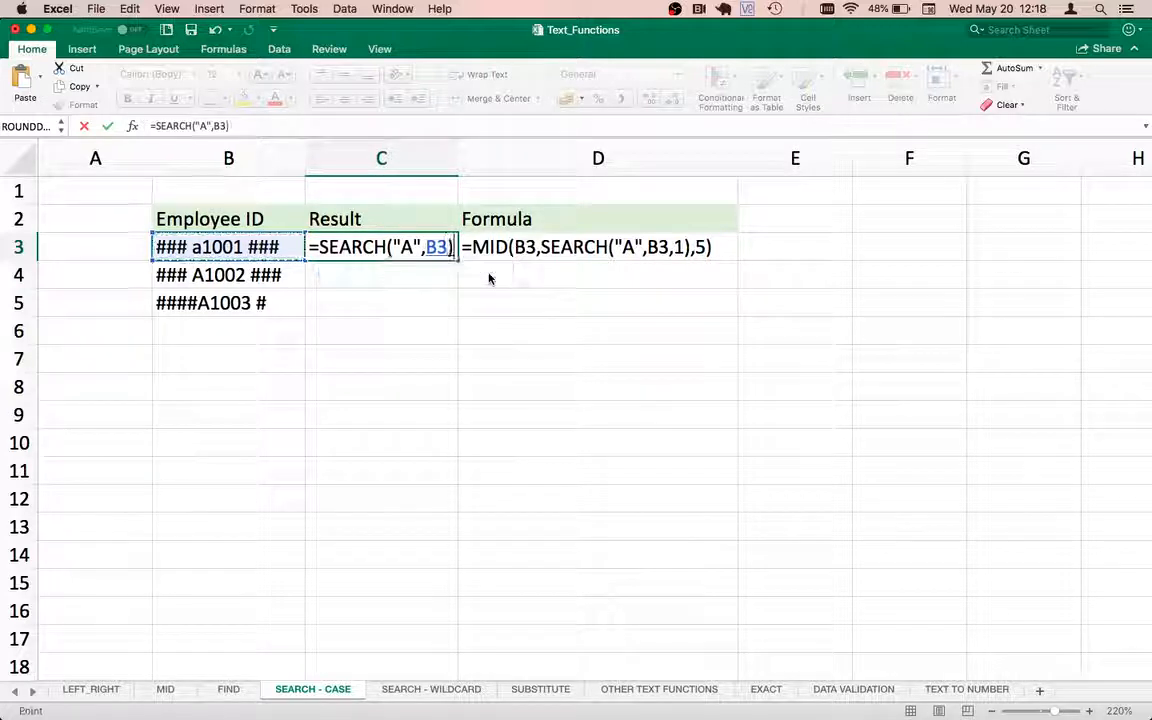
key("Return")
left_click(387, 246)
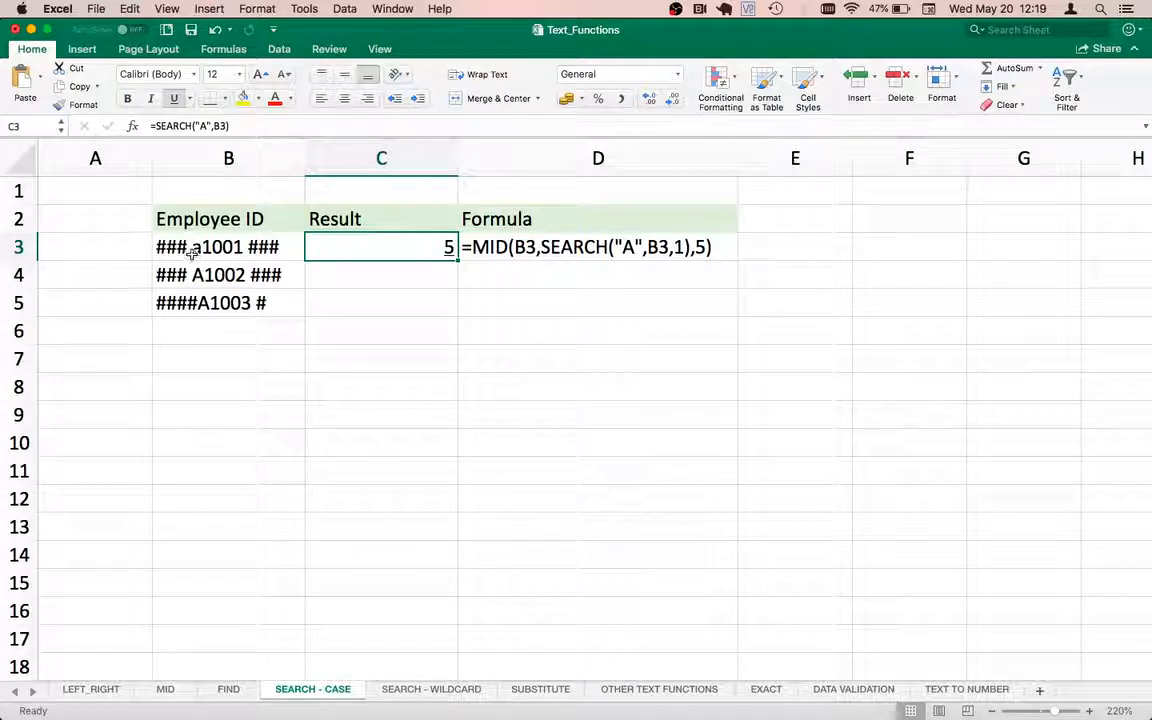
Review the C3 formula, then add the note NOT CASE SENSITIVE in D6.
double_click(395, 252)
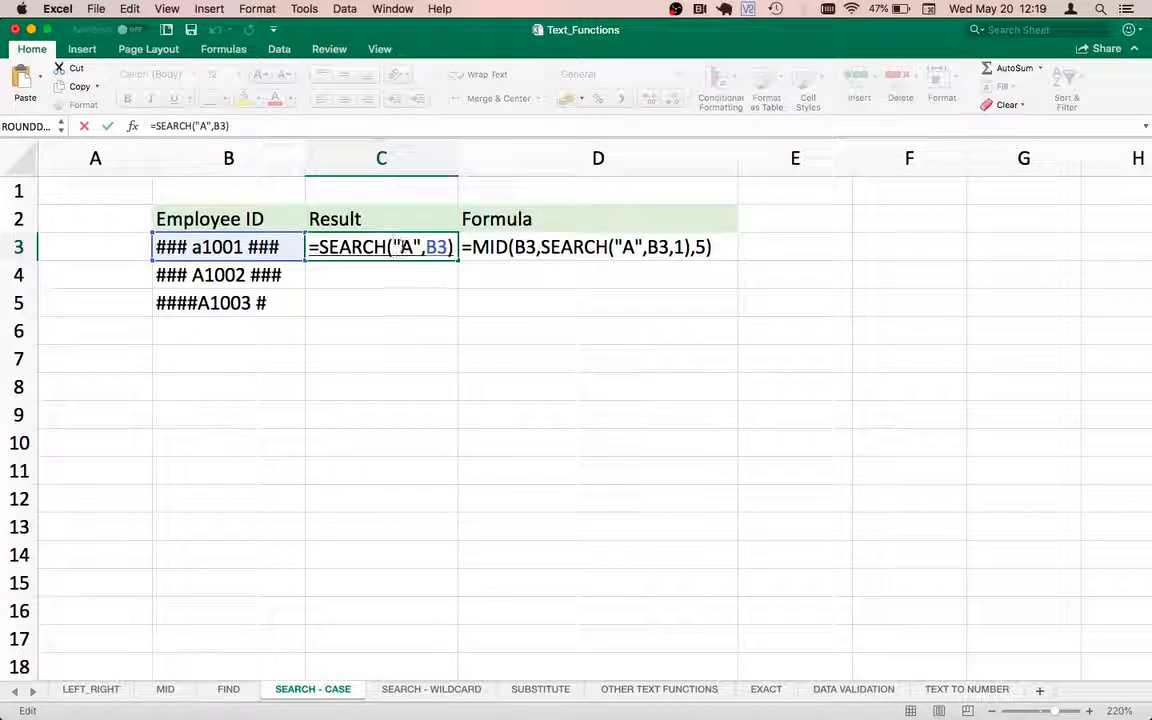
double_click(406, 247)
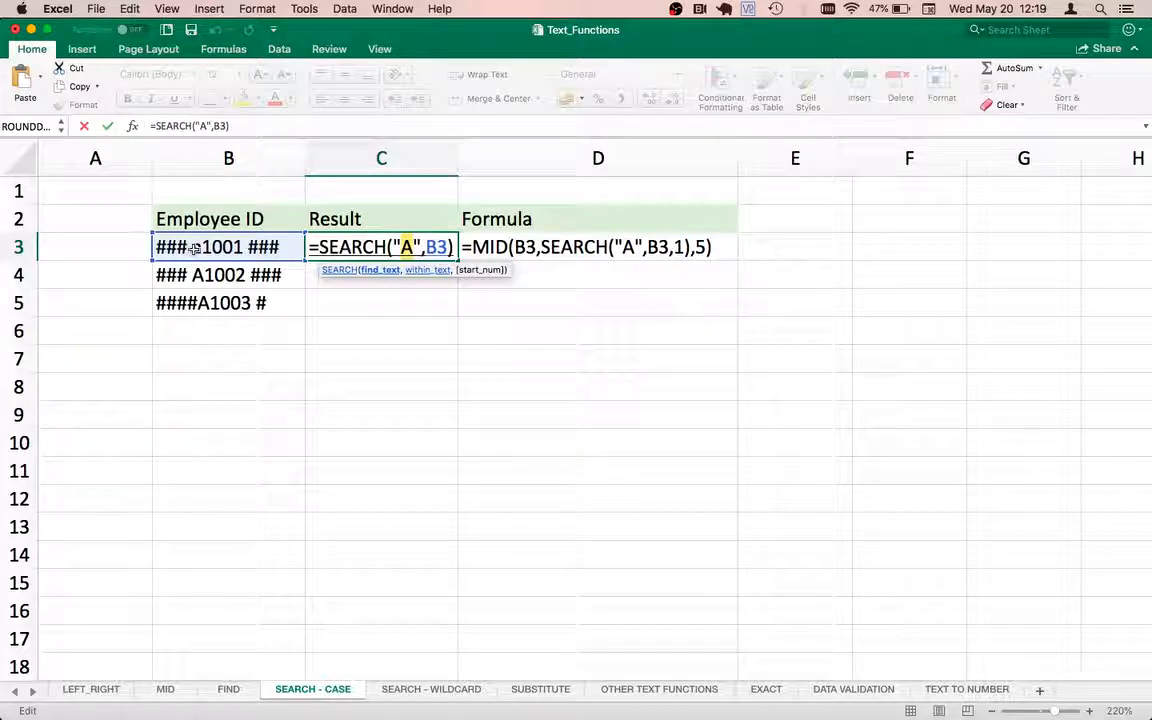
key("Tab")
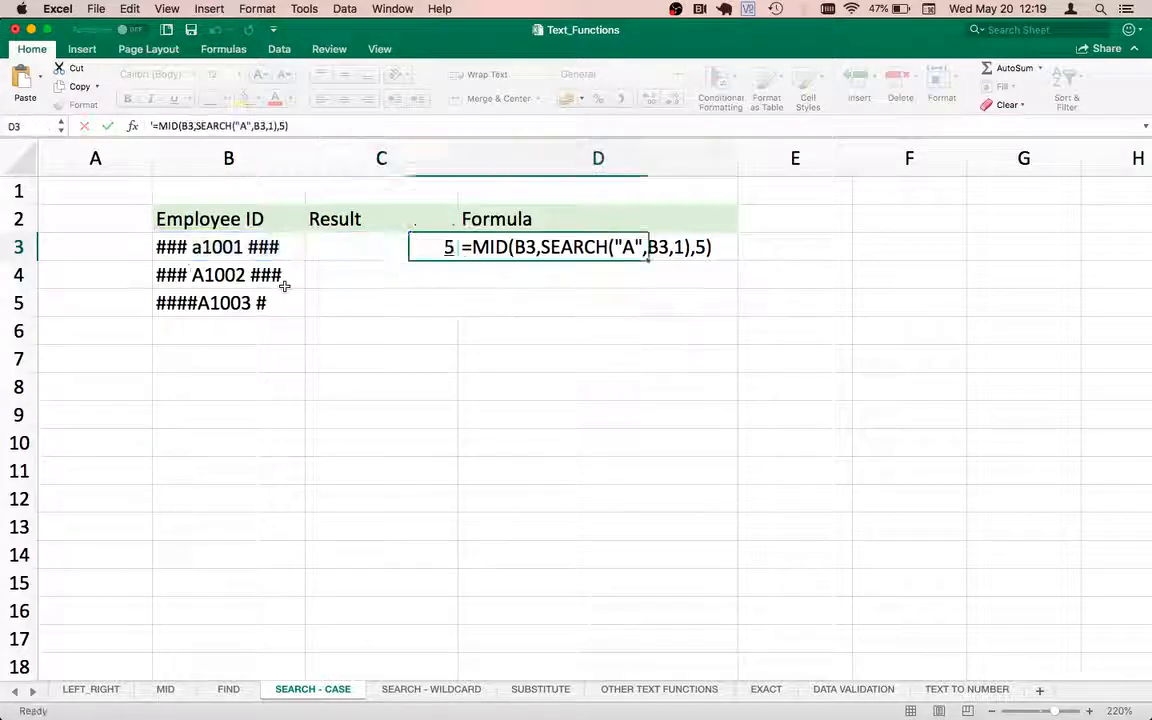
key("Down")
key("Down")
key("Down")
type("cas")
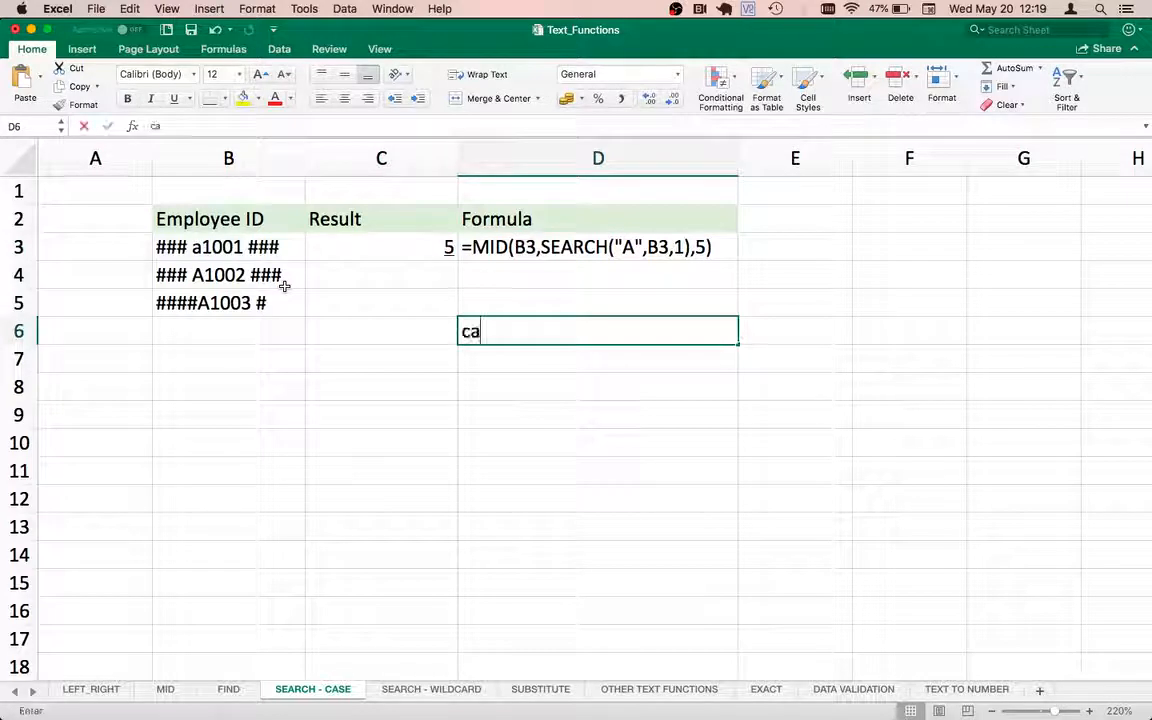
key("BackSpace")
key("BackSpace")
key("BackSpace")
type("NOT ")
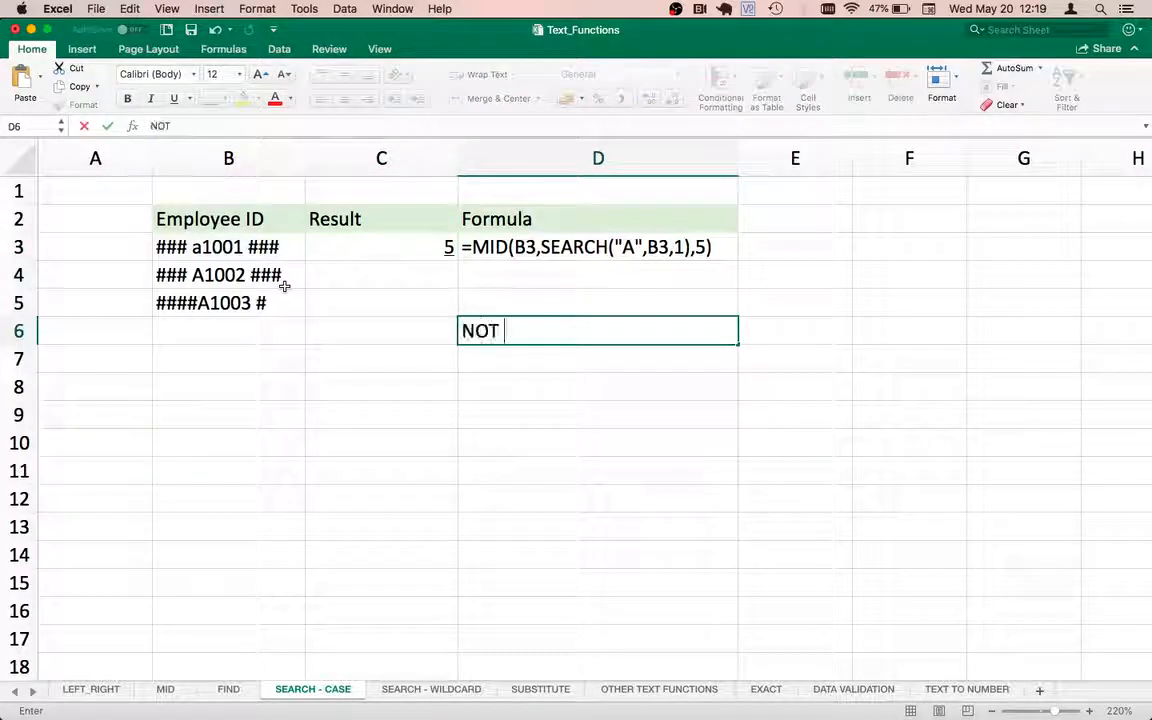
type("CASE SENSITIVE")
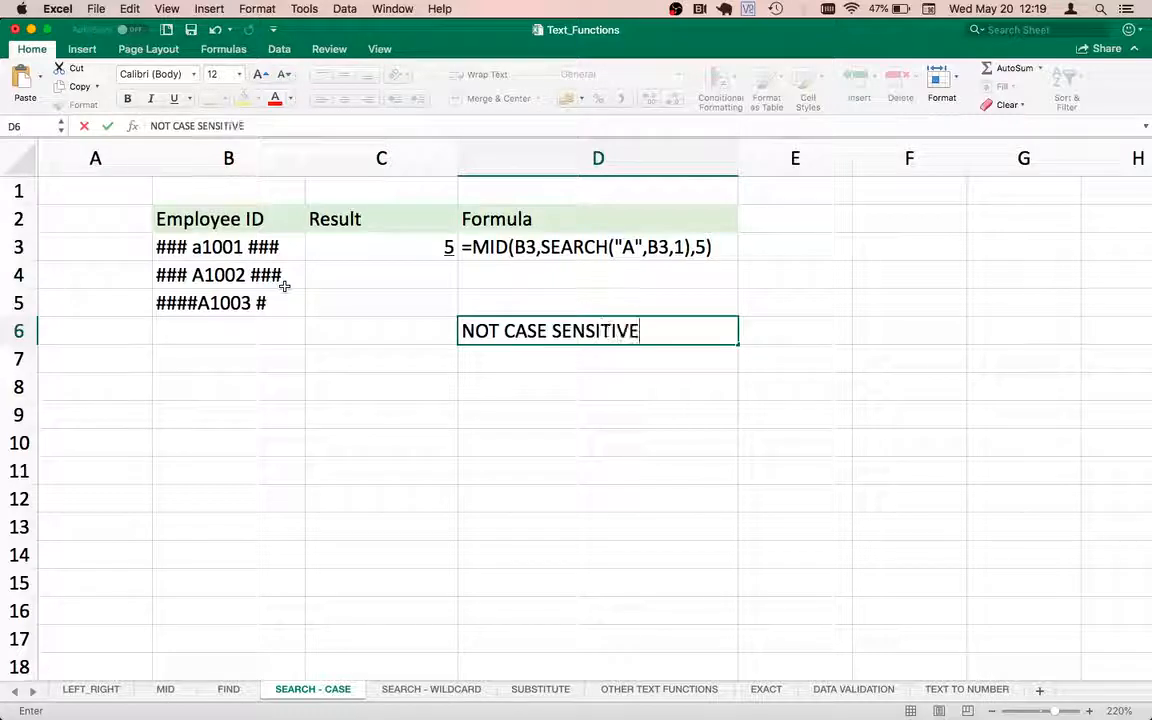
key("Return")
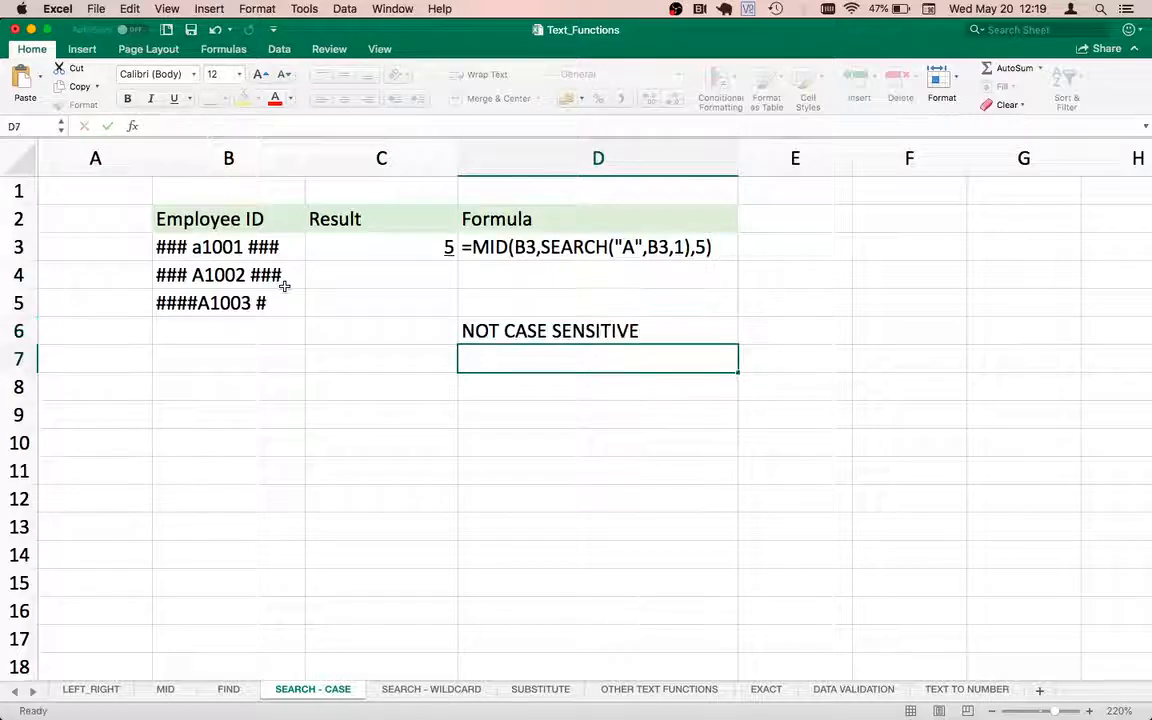
Fill the SEARCH formula from C3 down to C5.
key("Up")
key("Up")
key("Up")
key("Up")
key("Left")
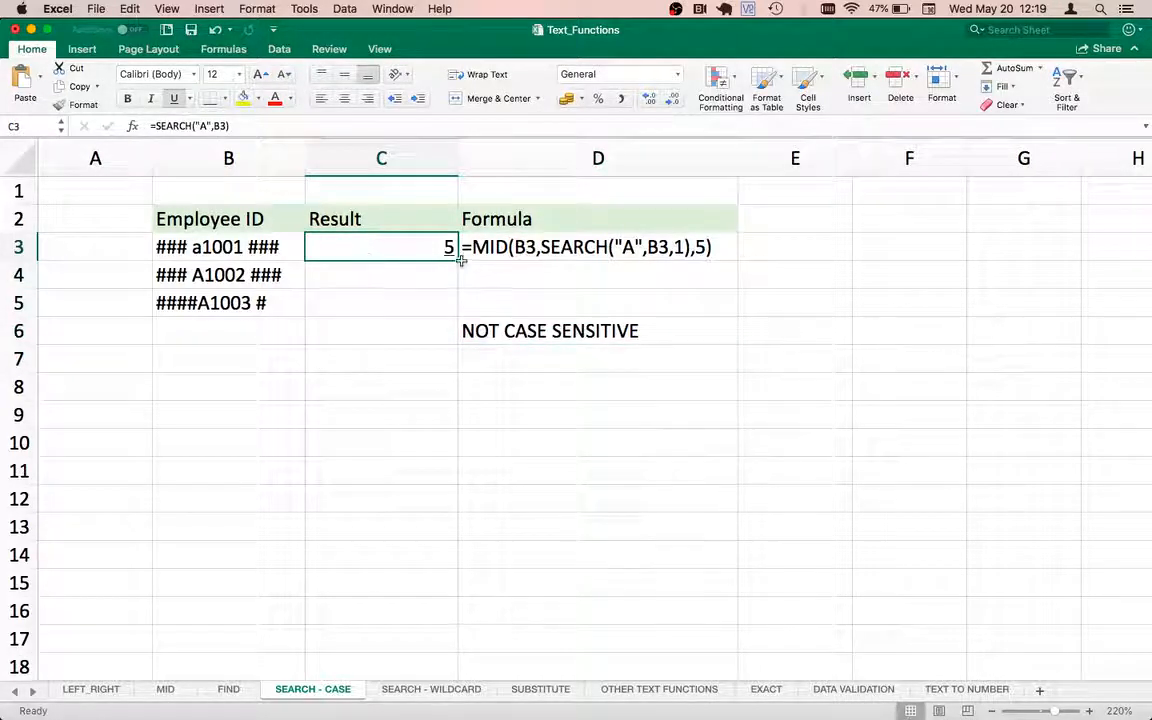
left_click_drag(464, 266, 447, 304)
left_click(422, 236)
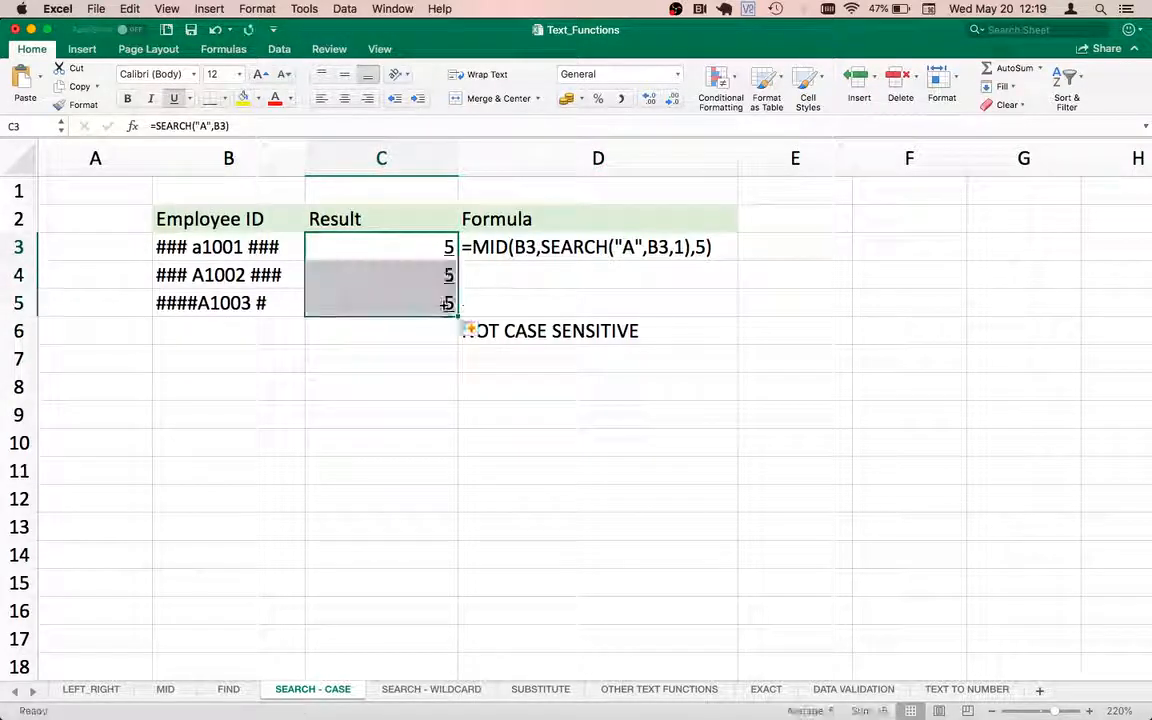
left_click(401, 247)
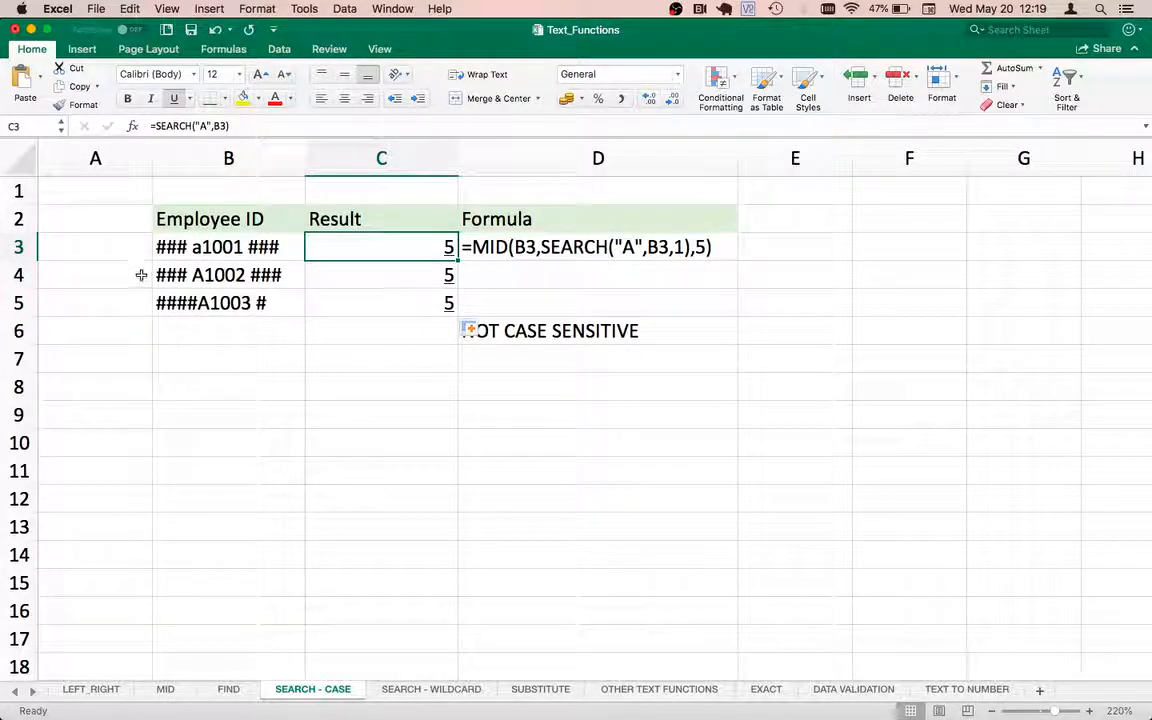
Edit the B4 employee ID to read ##$-# A1002 ### so its result in C4 changes.
double_click(177, 275)
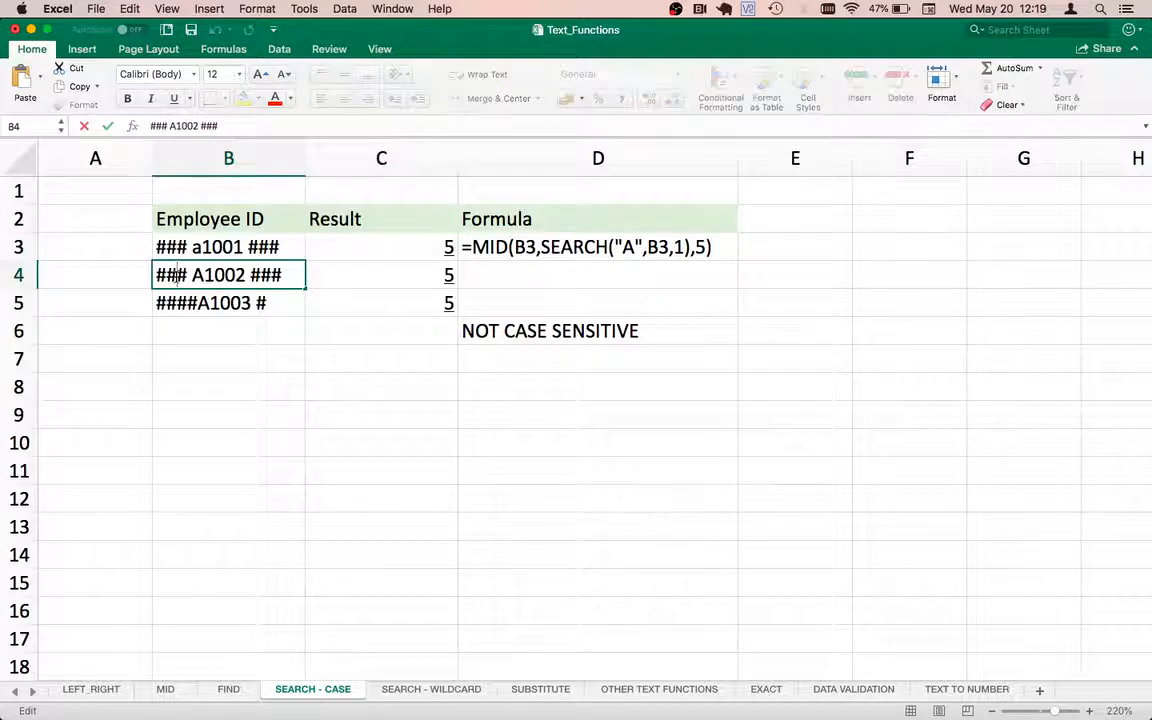
type("$-")
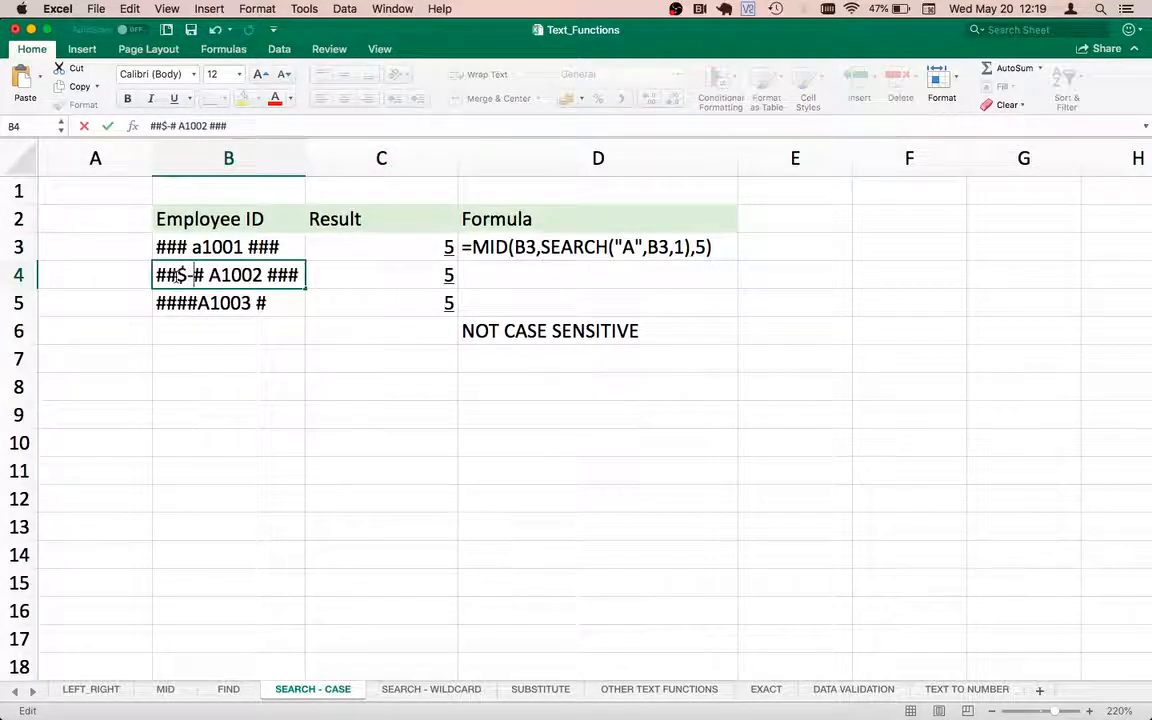
key("Return")
key("Up")
key("Right")
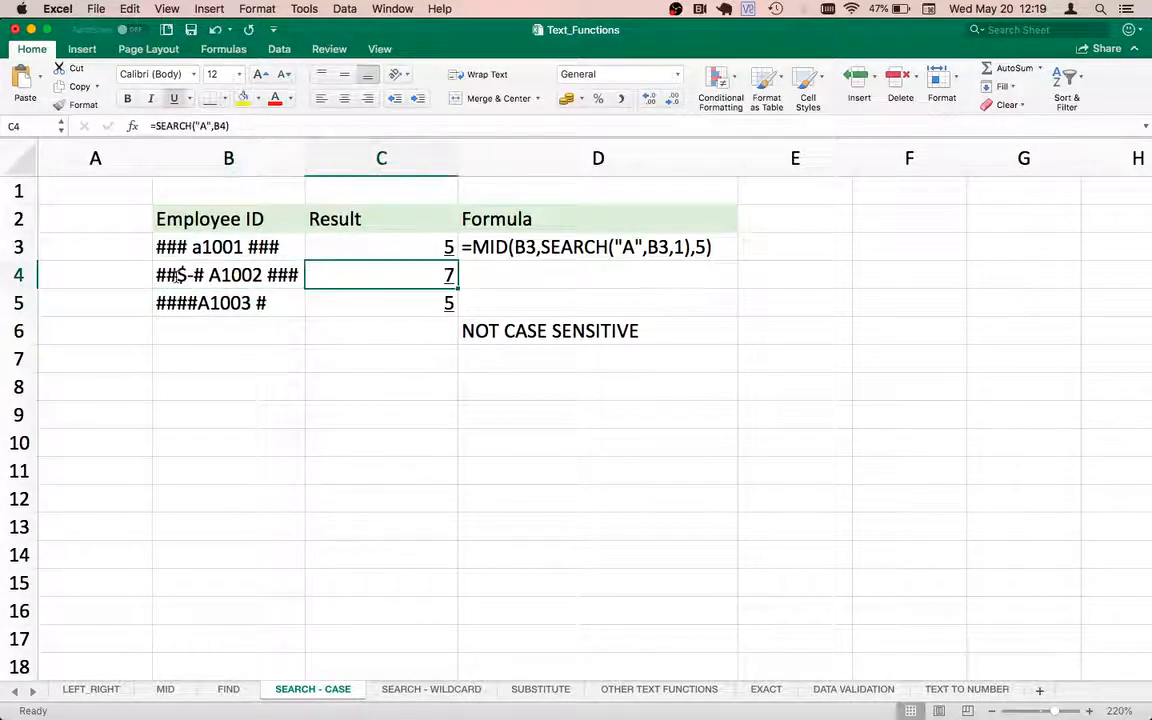
left_click(409, 249)
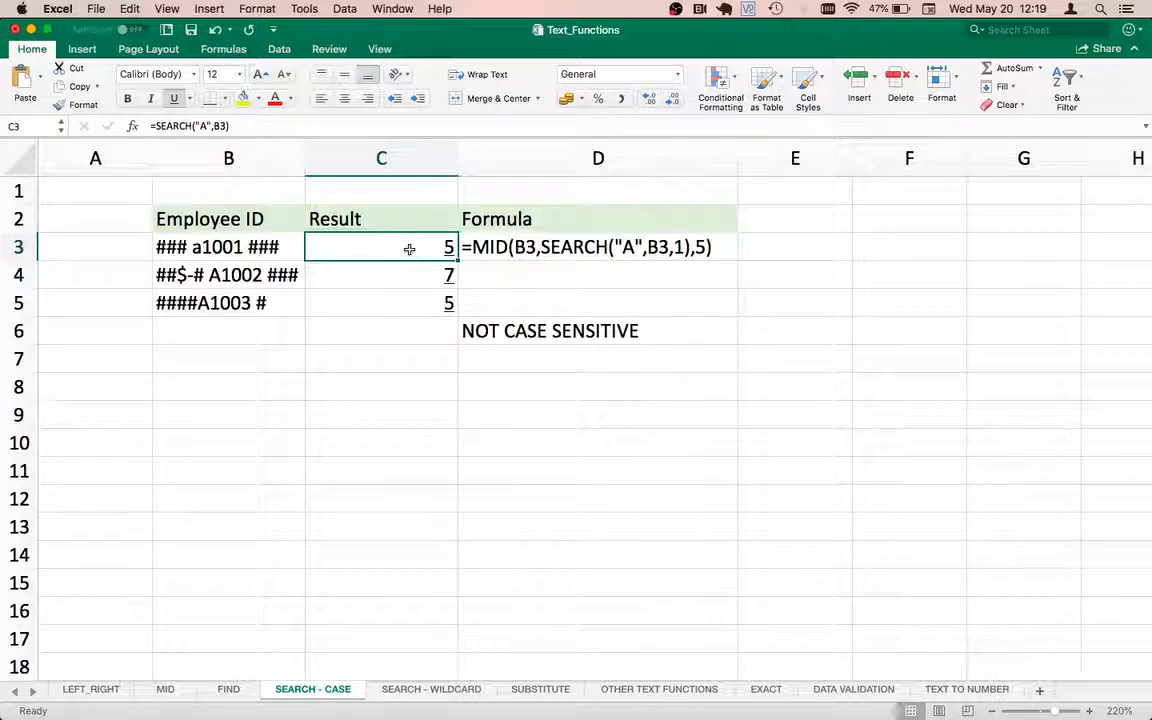
Insert an uppercase A before a1001 in B3, then undo that edit.
double_click(409, 249)
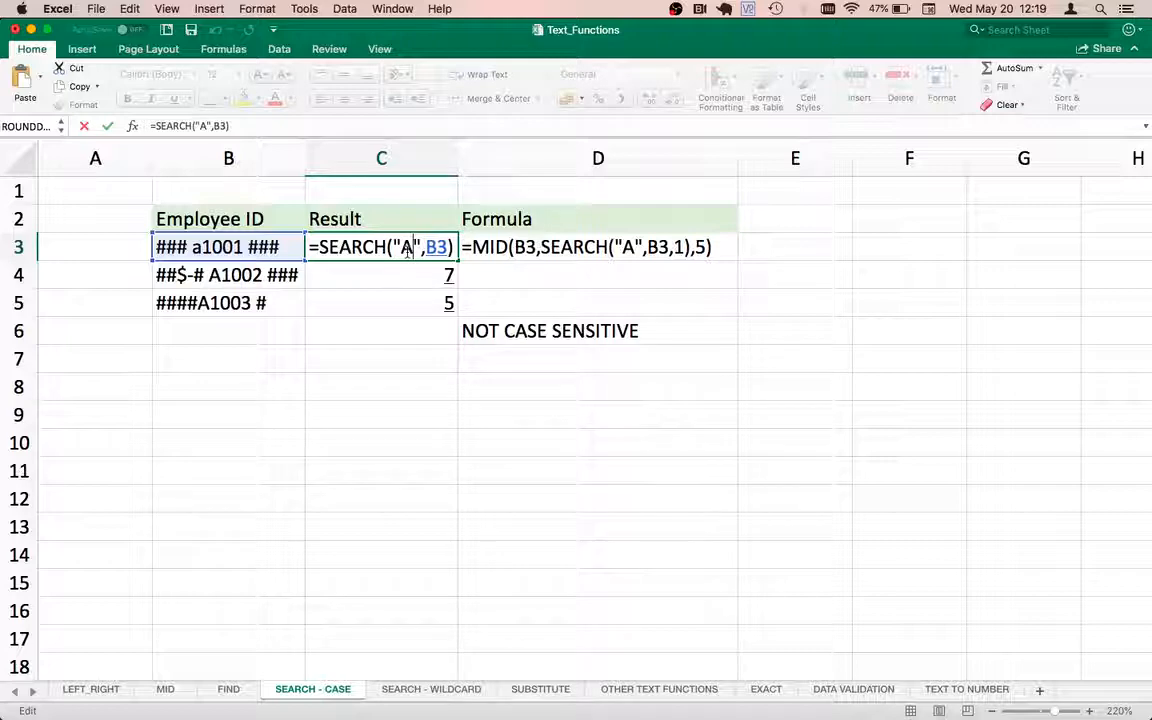
key("ctrl+Return")
key("Left")
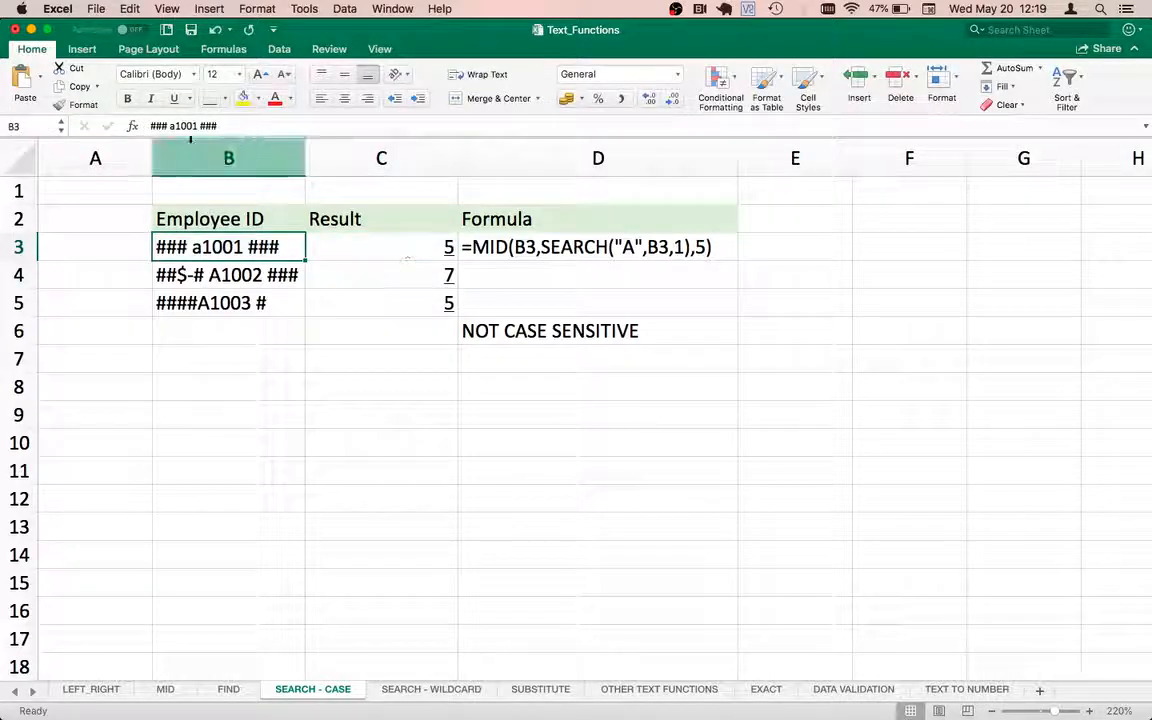
left_click(170, 127)
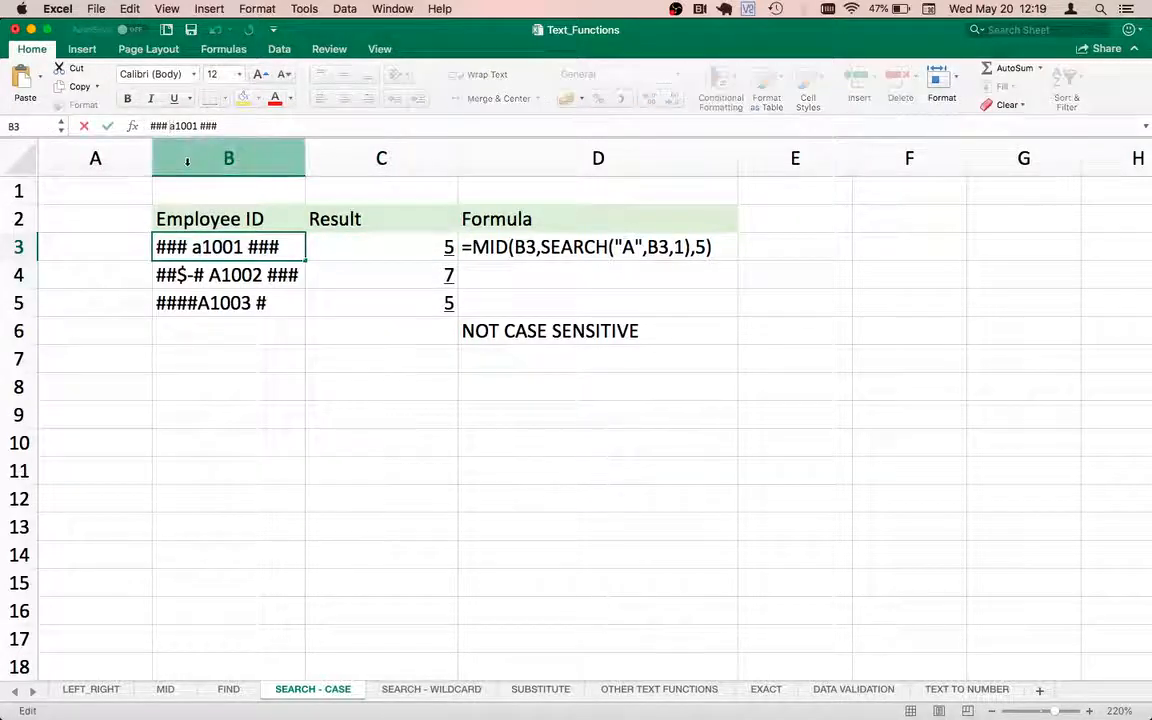
type("A")
key("Return")
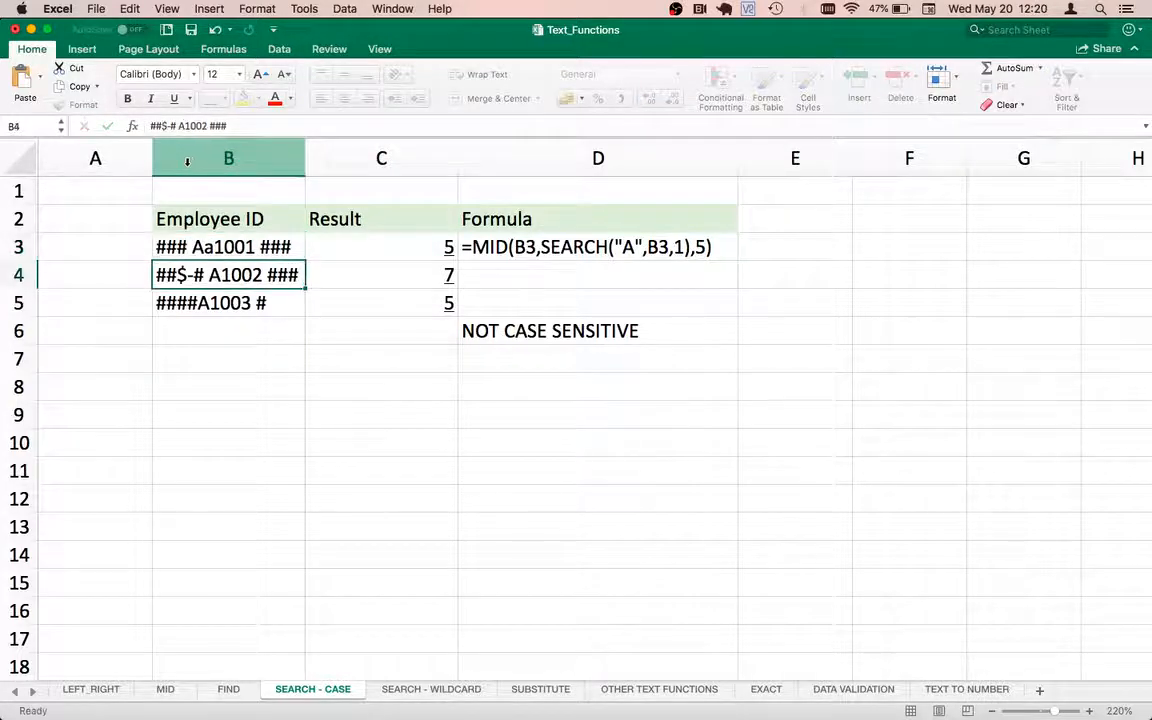
key("Up")
key("Right")
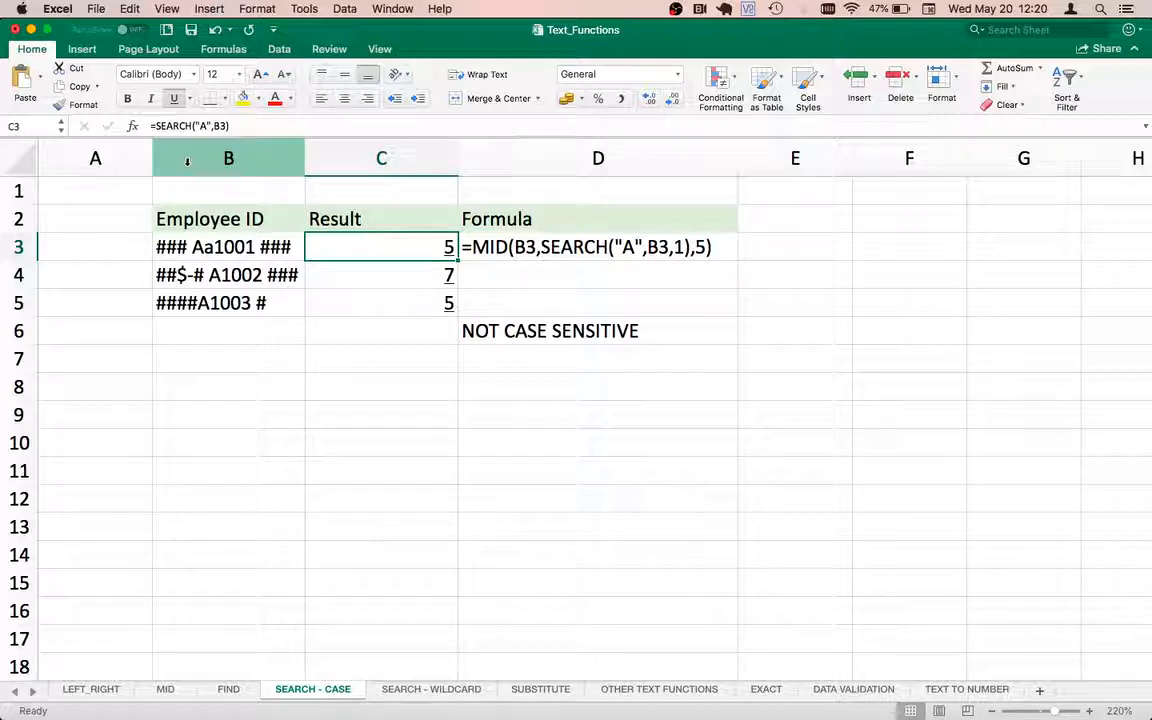
key("super+z")
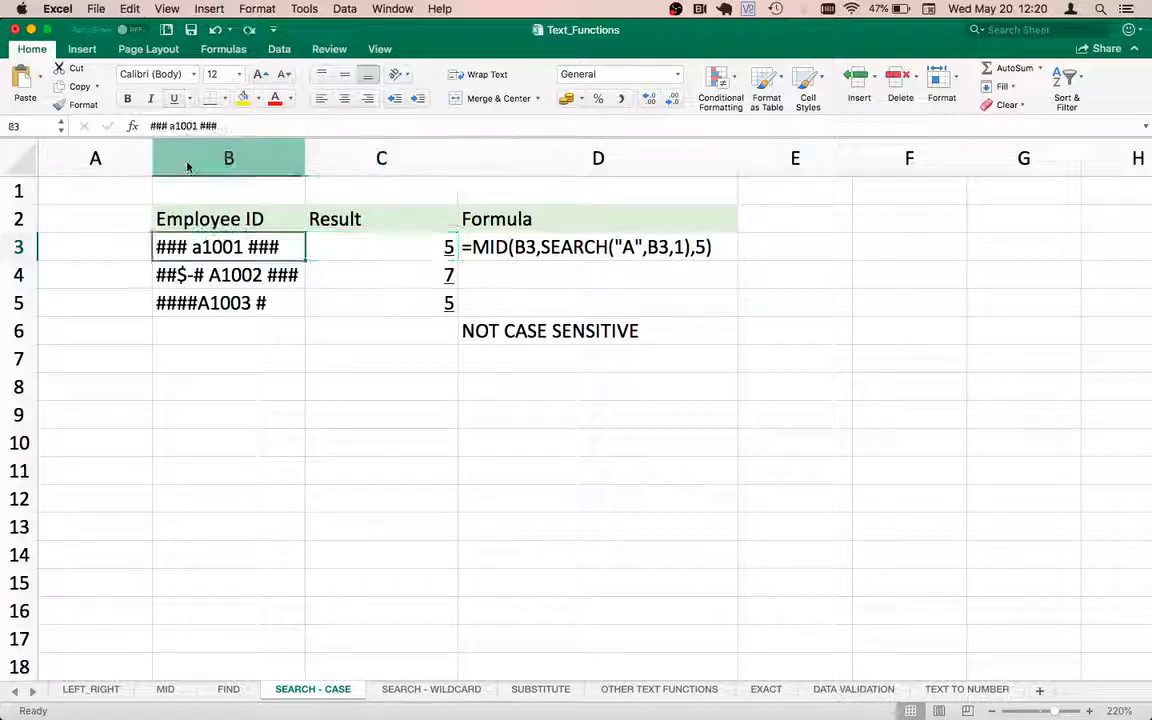
left_click(384, 246)
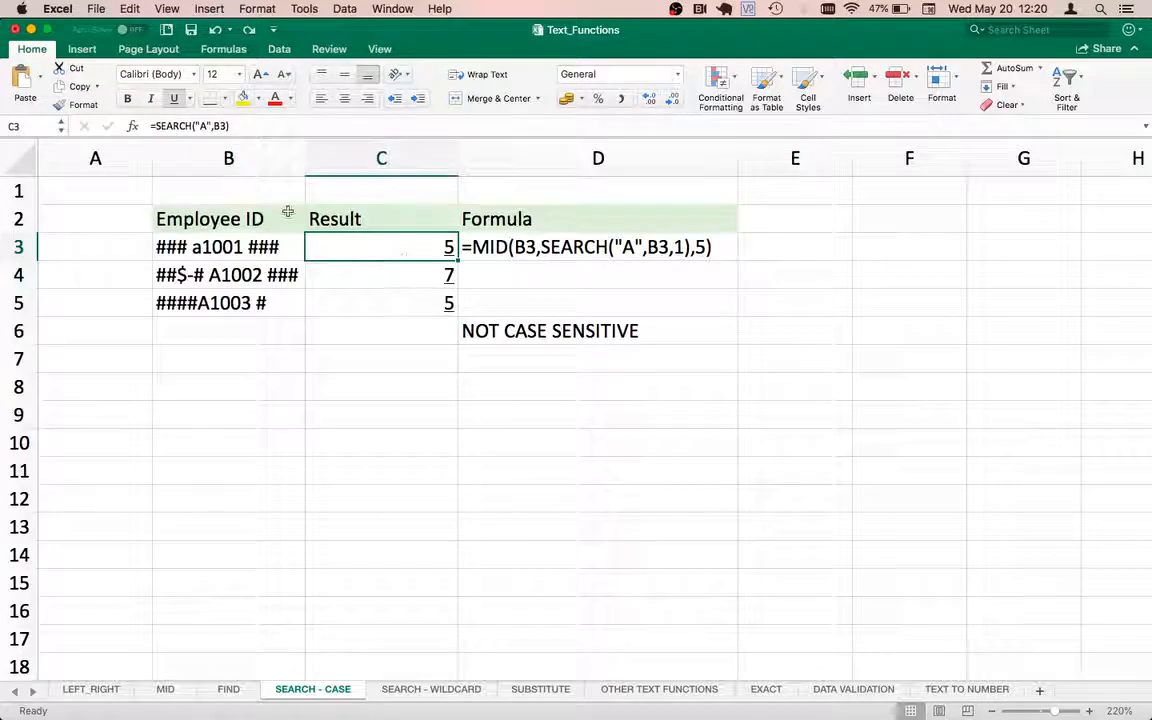
Rewrite the C3 formula as =MID(B3,SEARCH("A",B3),5) to extract the five-character employee ID.
left_click_drag(262, 127, 132, 127)
key("BackSpace")
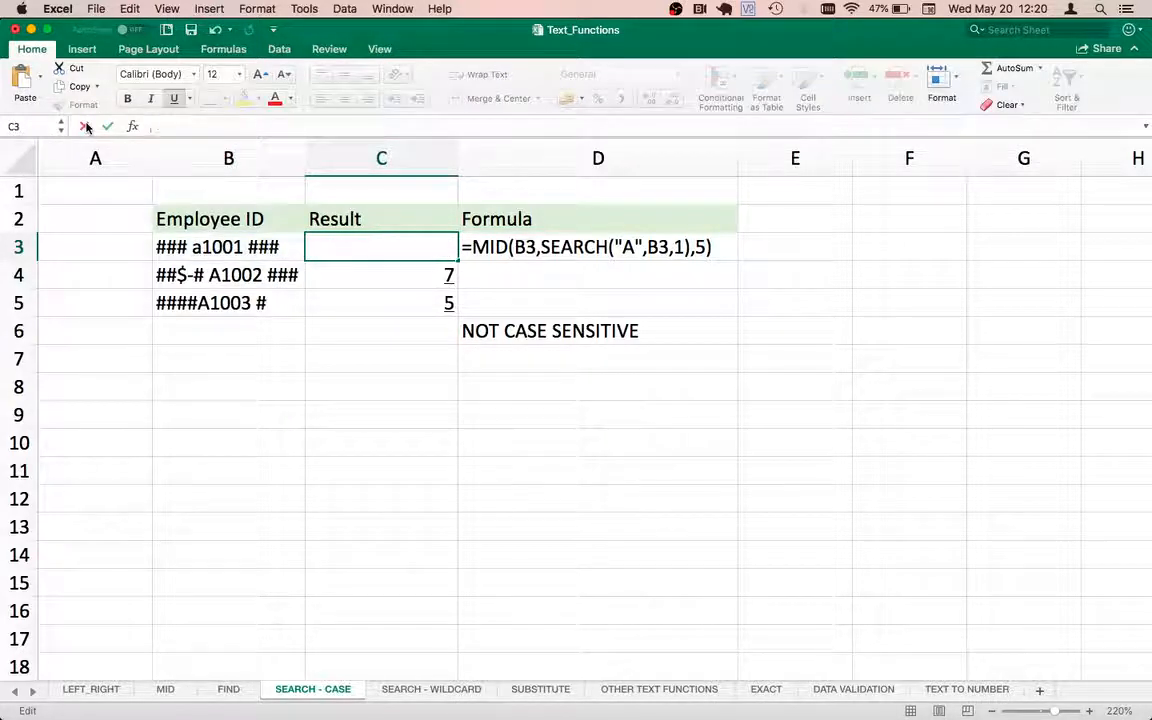
key("Return")
key("Up")
type("=")
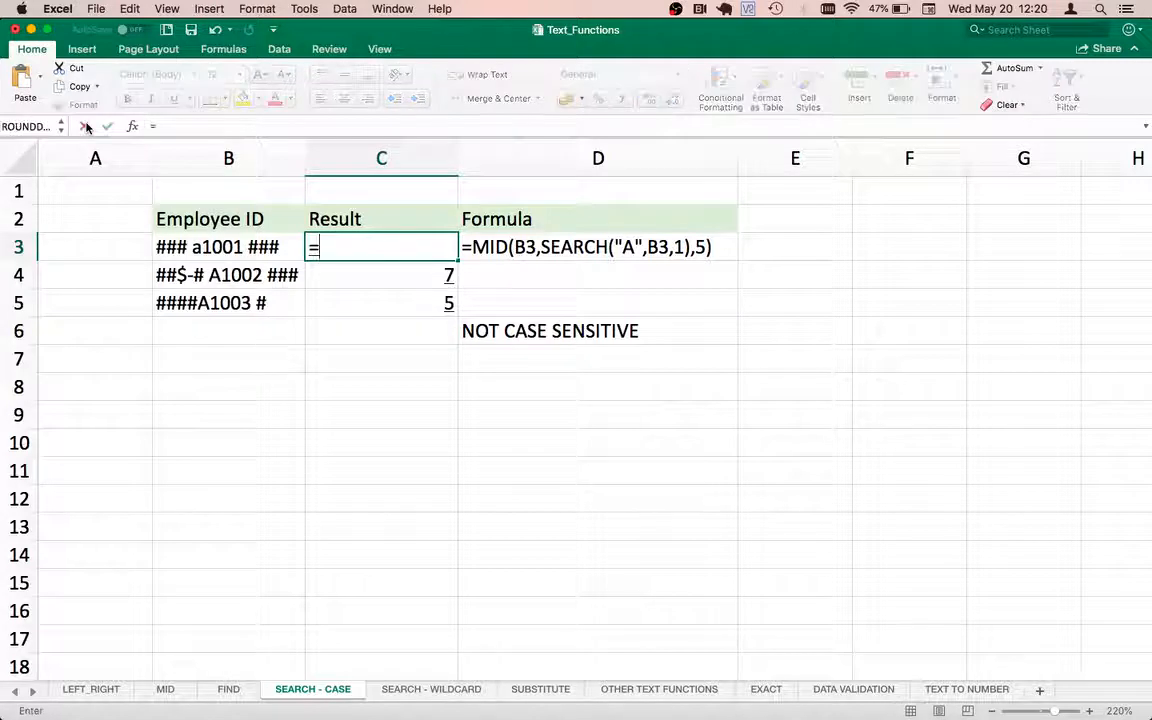
type("MID(")
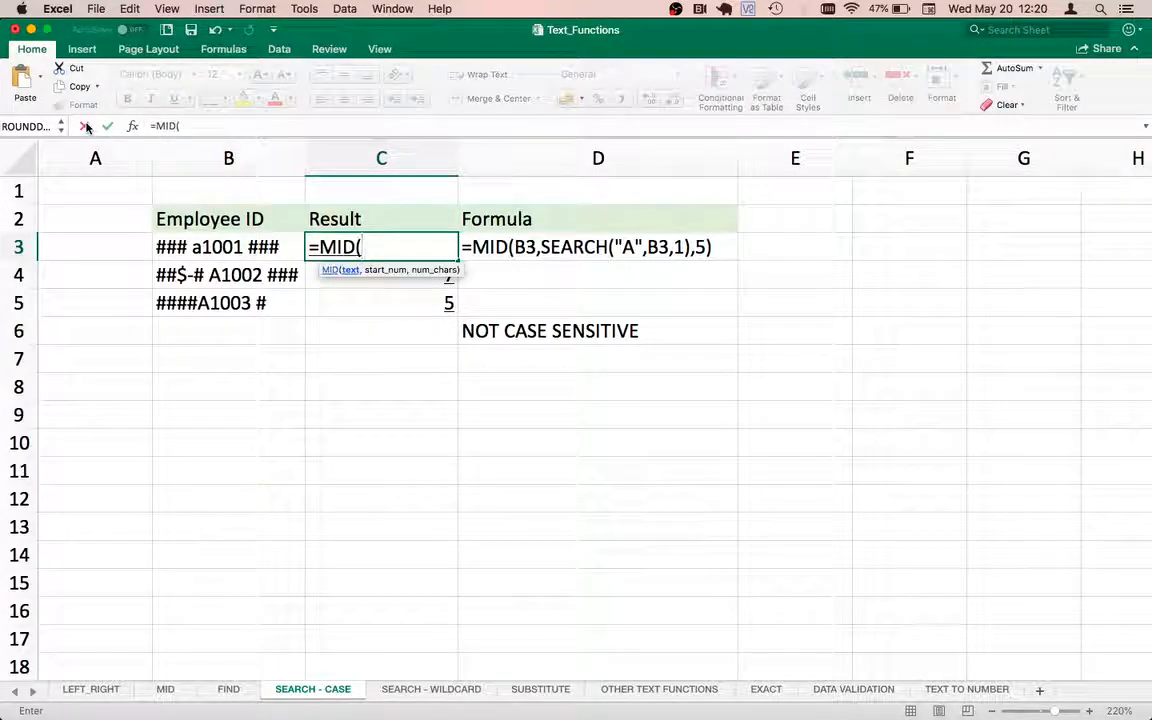
left_click(210, 247)
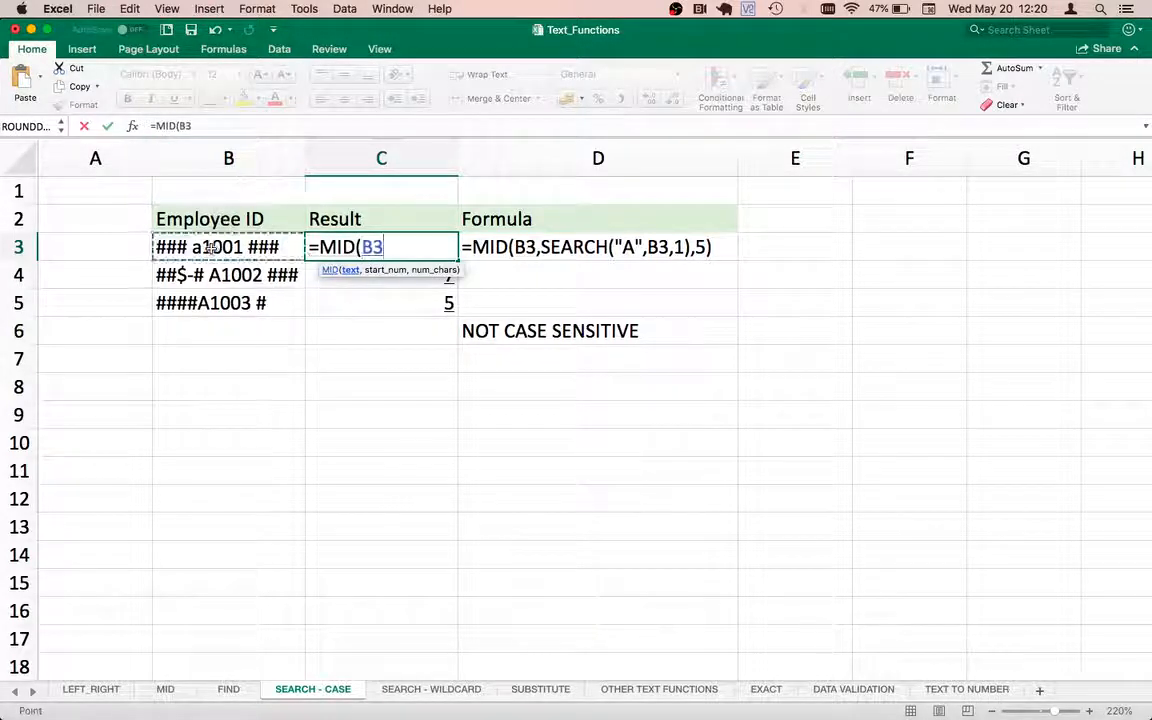
type(",")
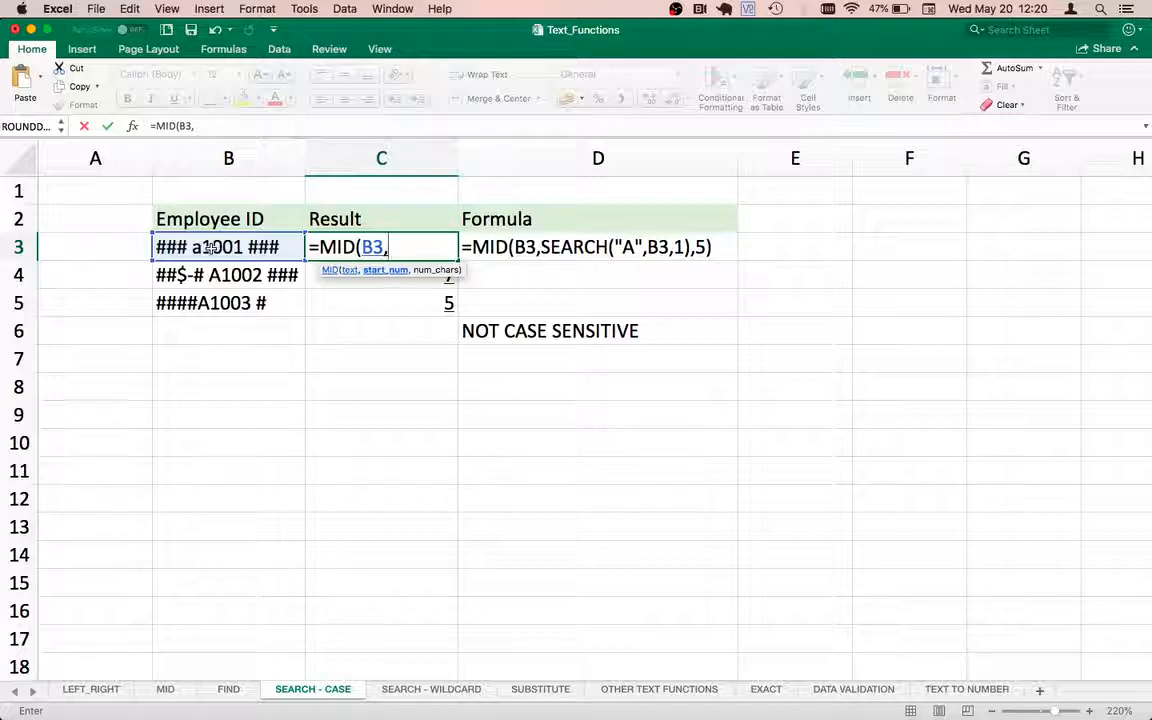
key("super+v")
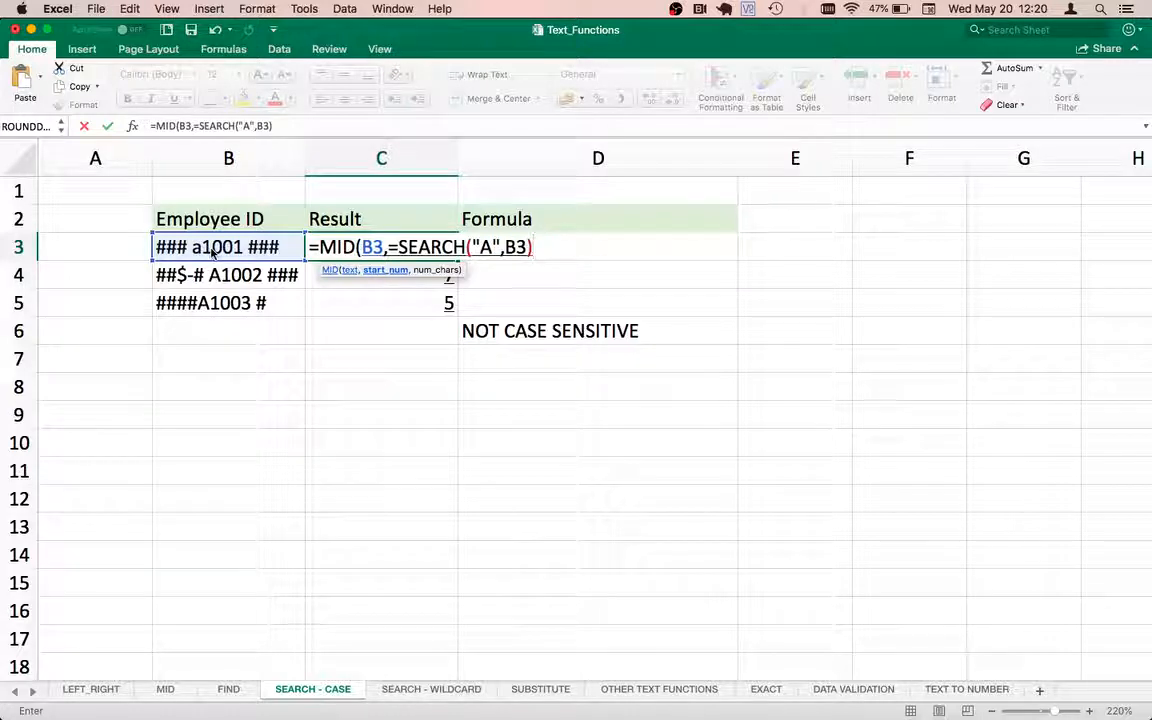
left_click(397, 247)
key("BackSpace")
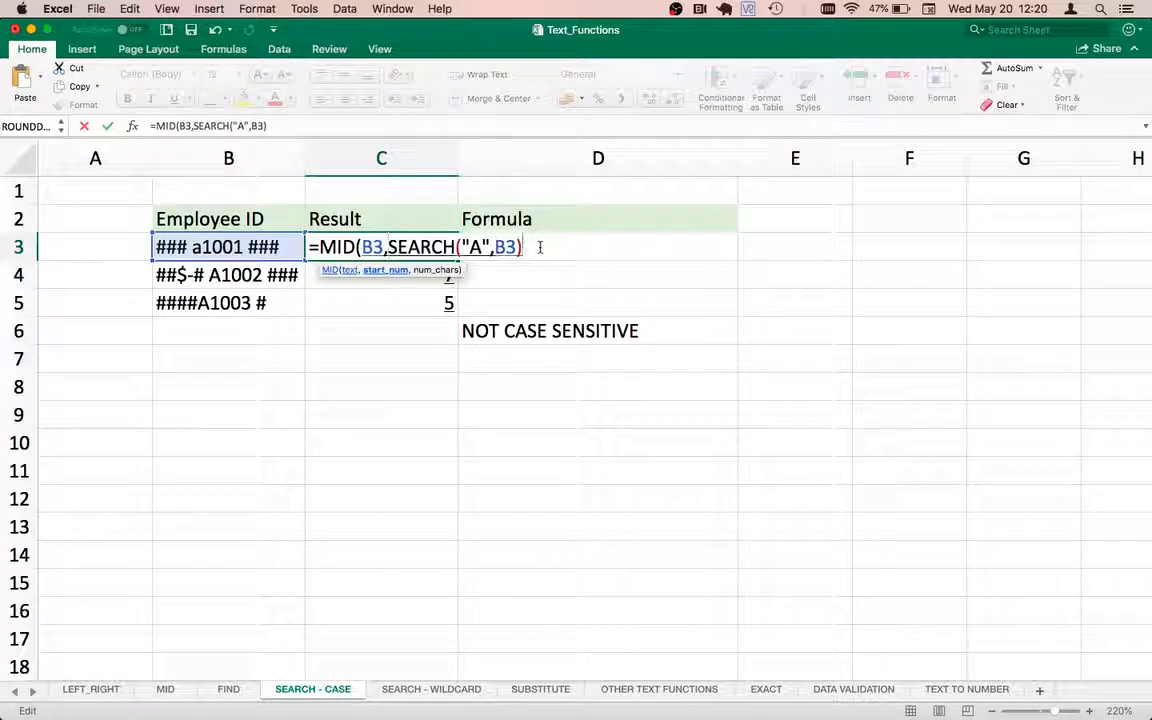
type(",")
type("5")
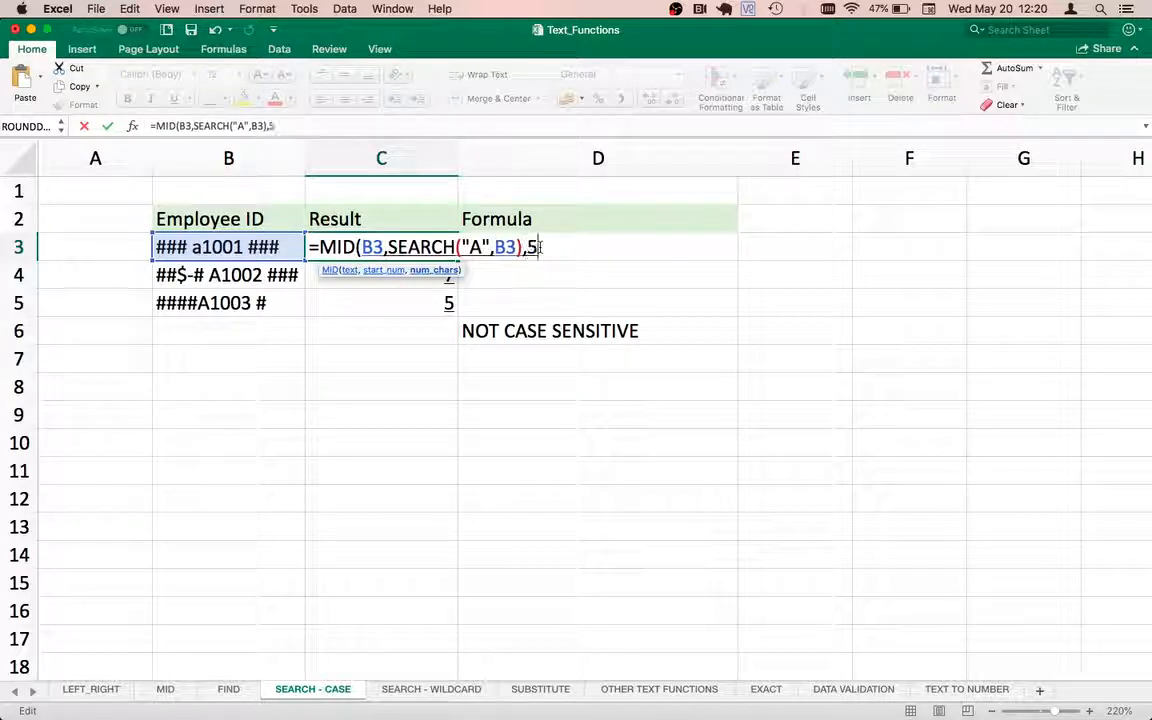
type(")")
key("Return")
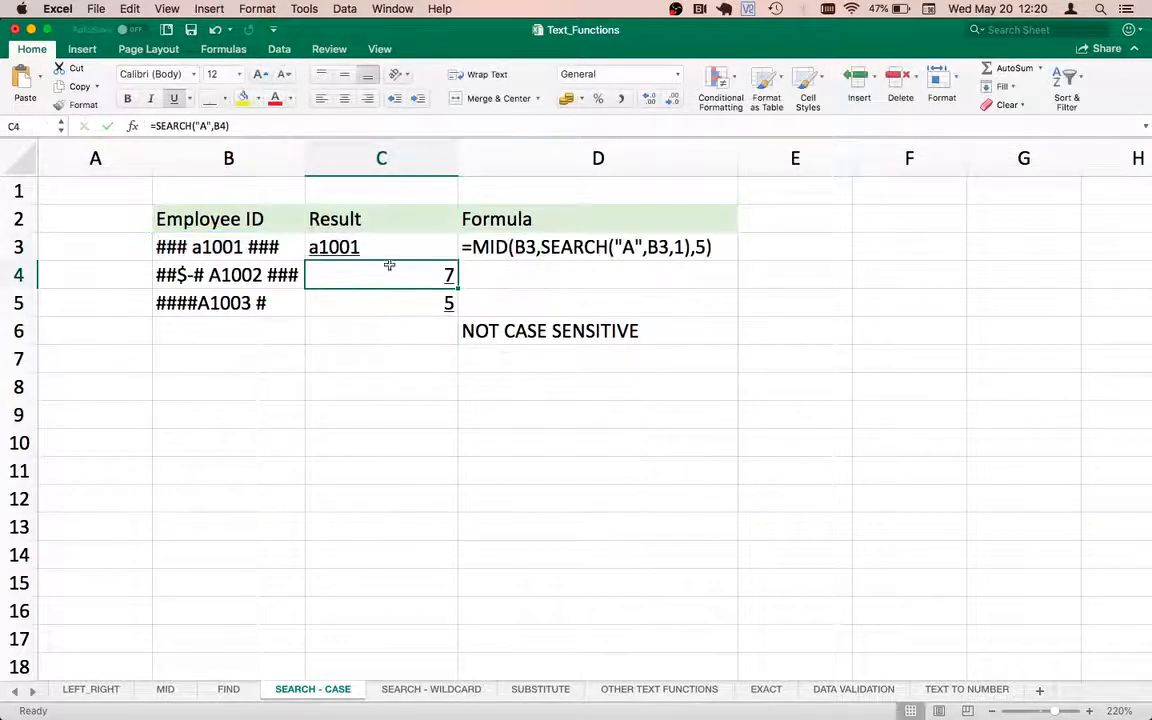
Fill the MID formula from C3 down to C5.
left_click(393, 243)
double_click(458, 261)
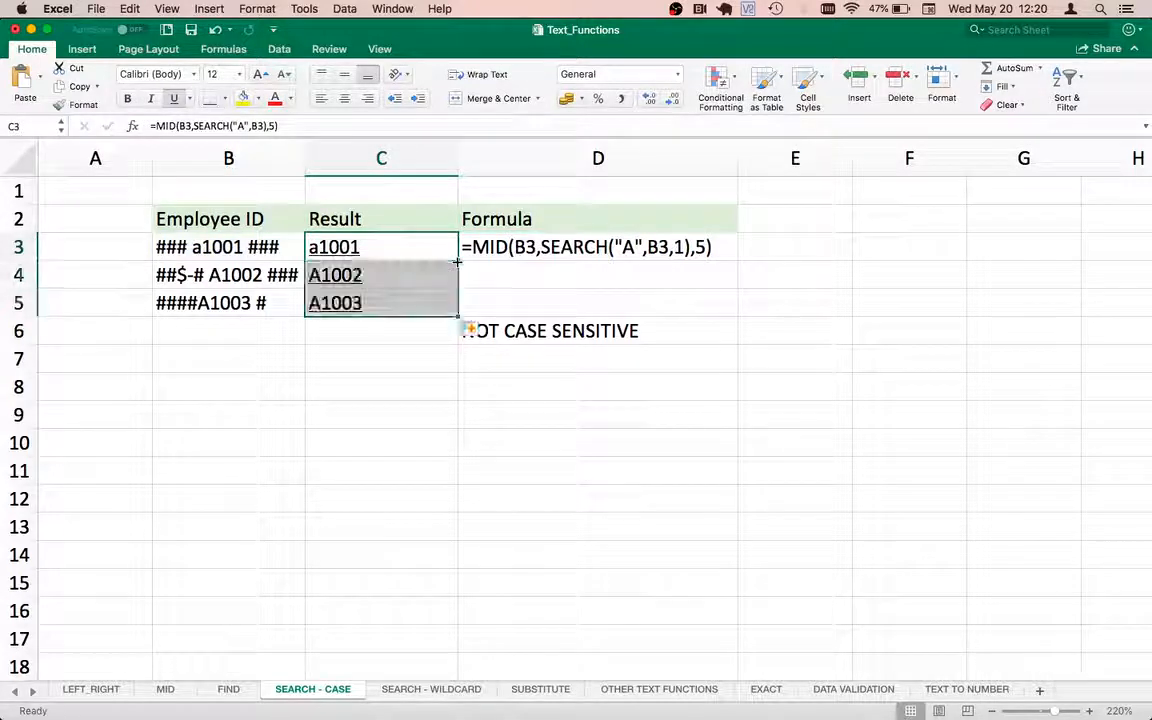
left_click(390, 253)
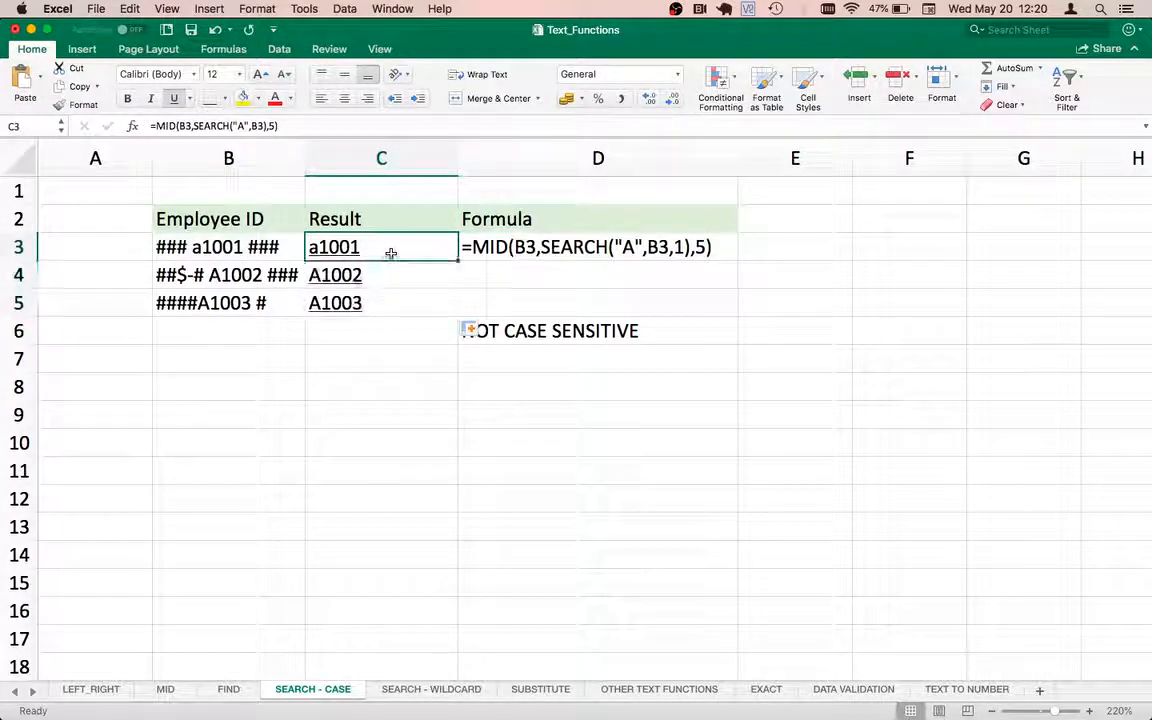
Compare the extracted IDs in C3:C5 with the raw employee IDs in column B.
key("Down")
key("Up")
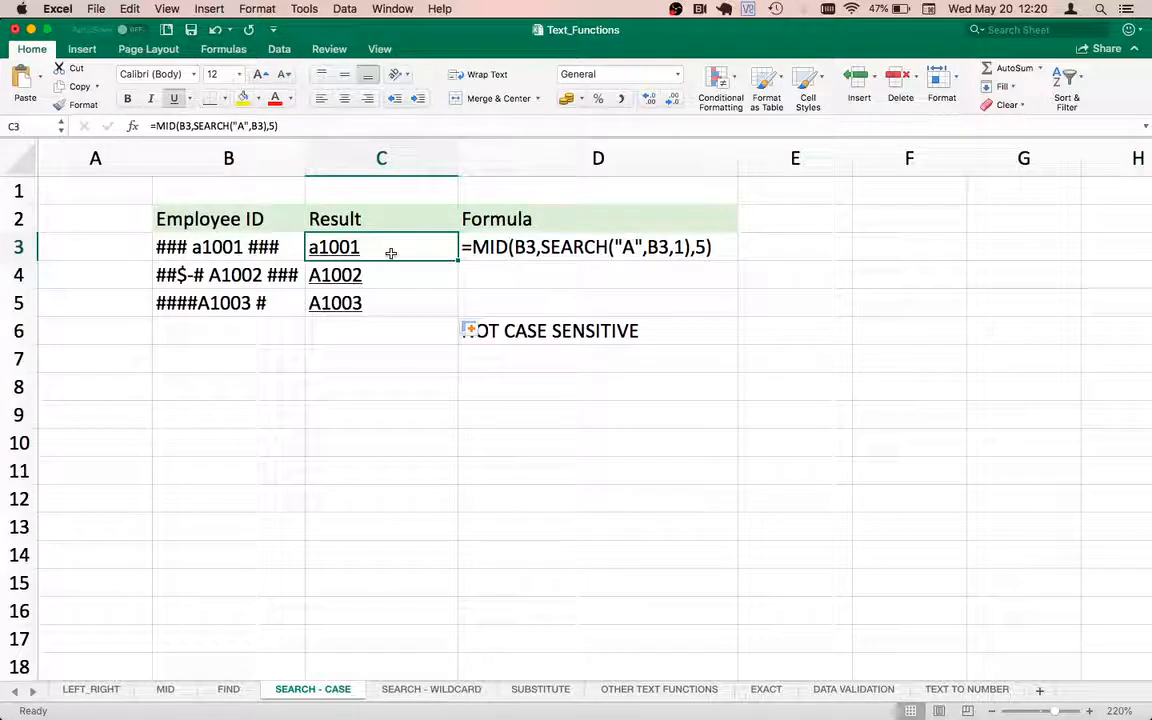
key("Left")
key("Right")
key("Left")
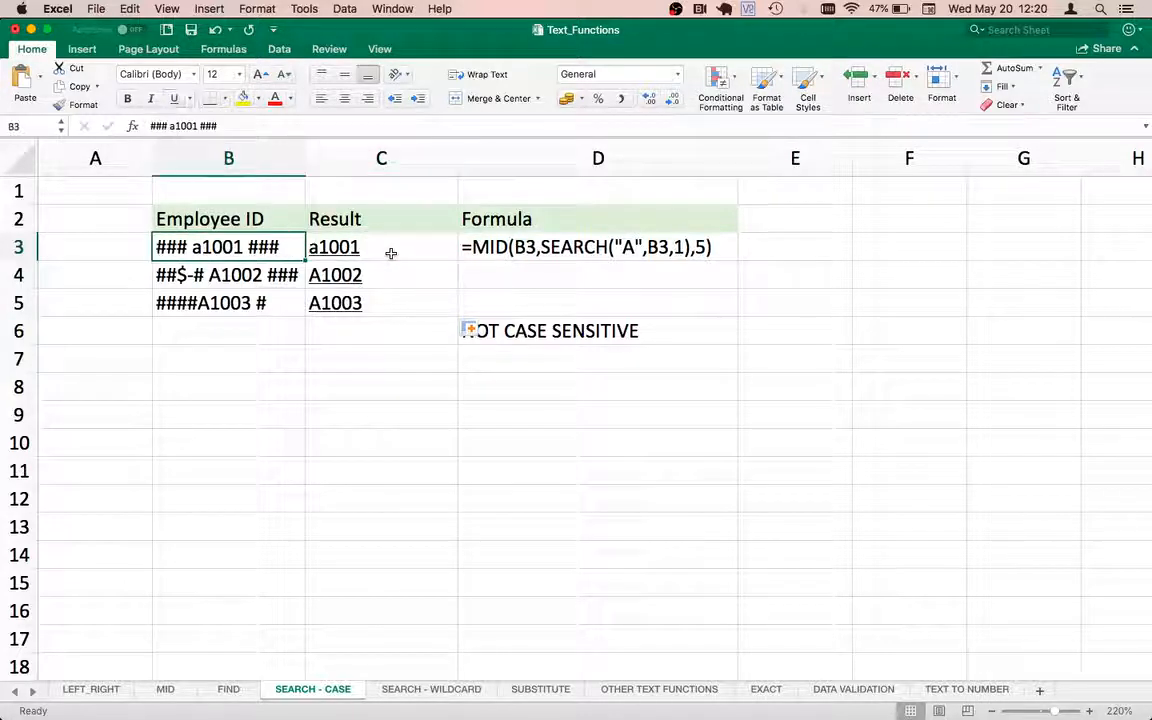
key("shift+Down")
key("shift+Down")
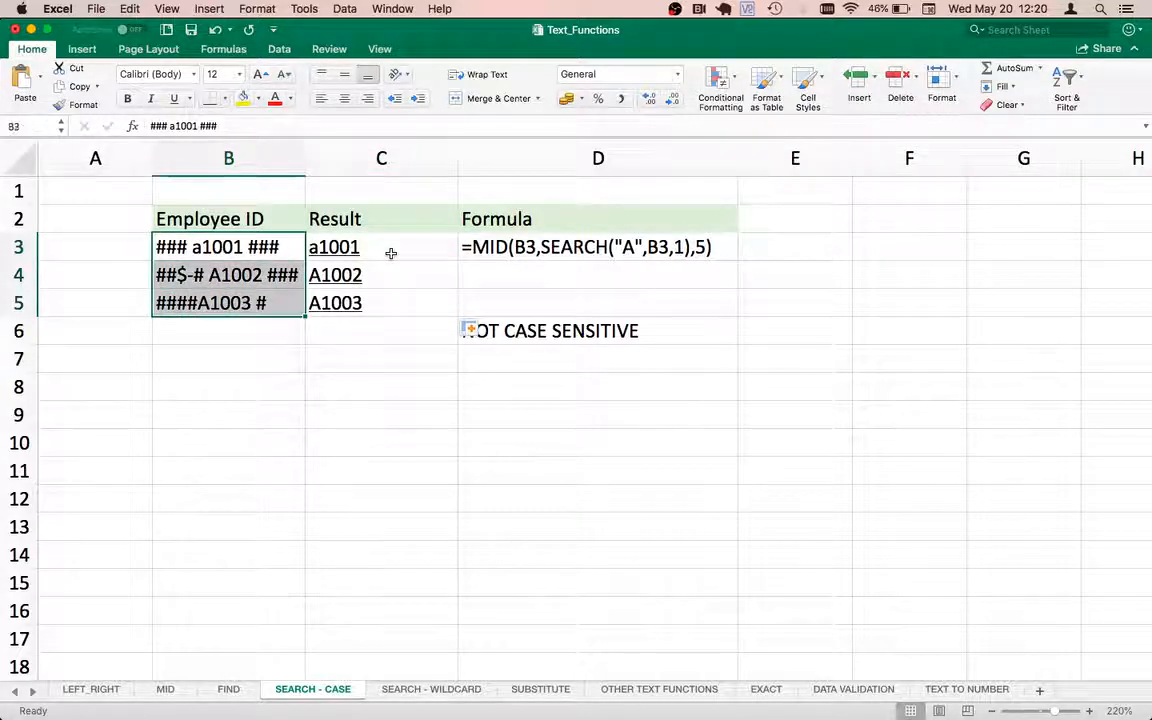
key("Up")
key("Down")
key("Right")
key("Down")
key("Down")
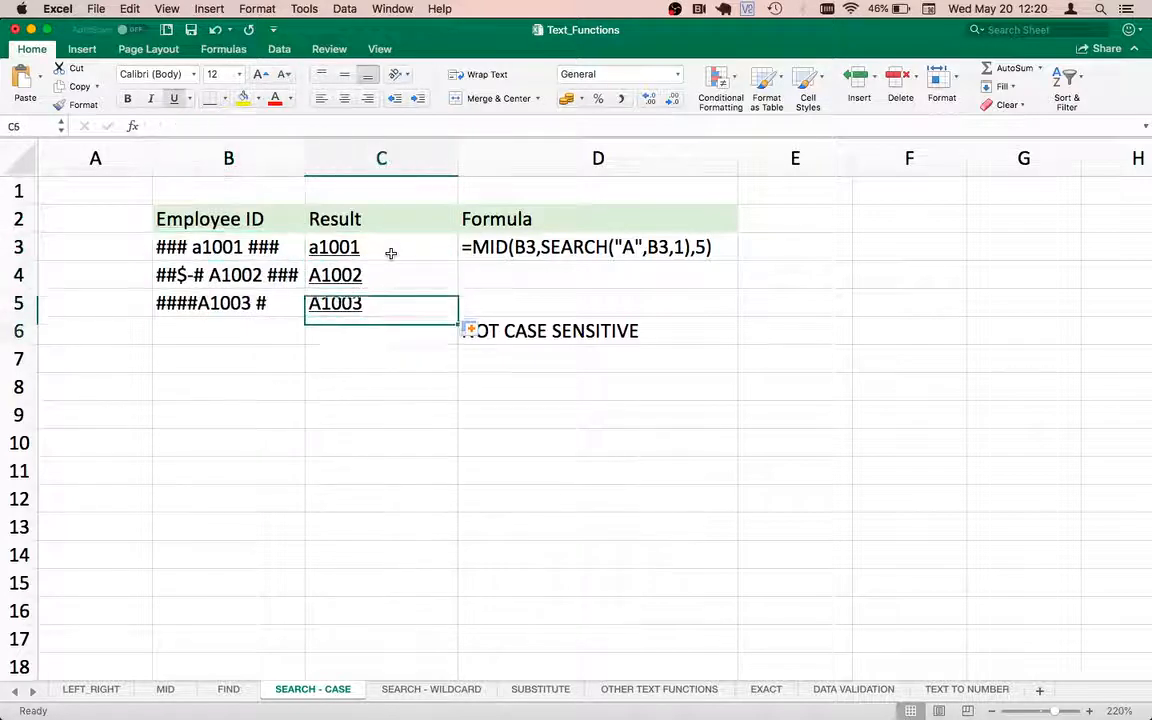
key("Up")
key("Down")
key("Up")
key("Up")
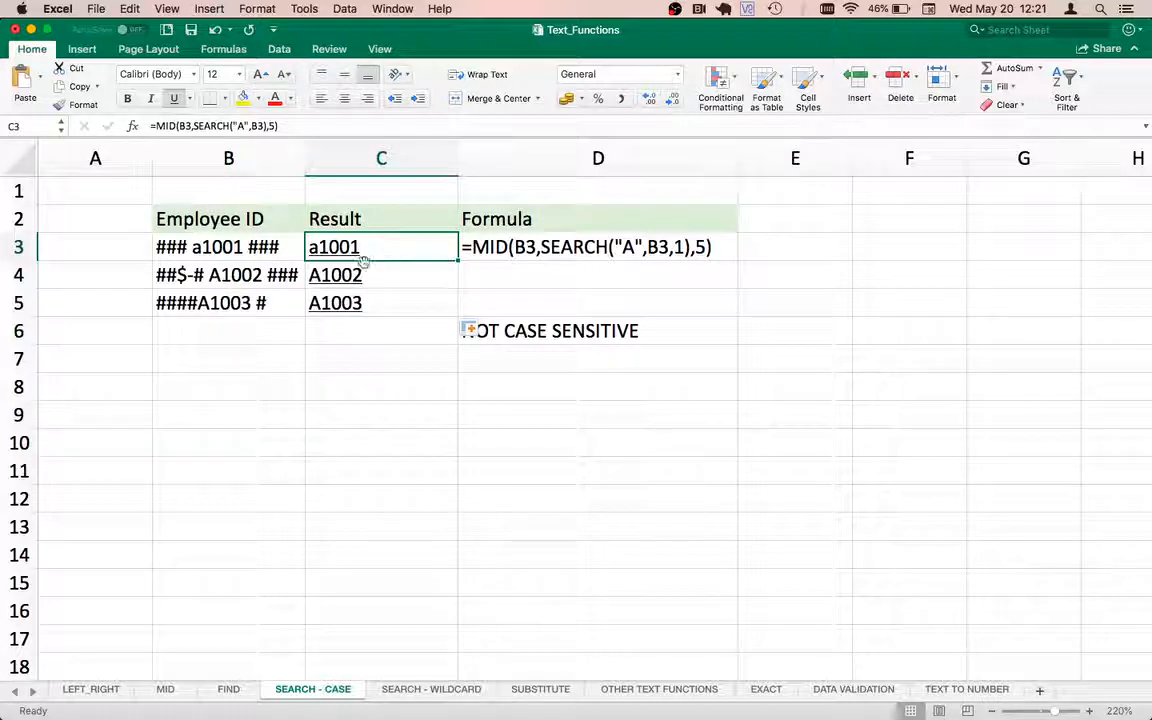
left_click(396, 304)
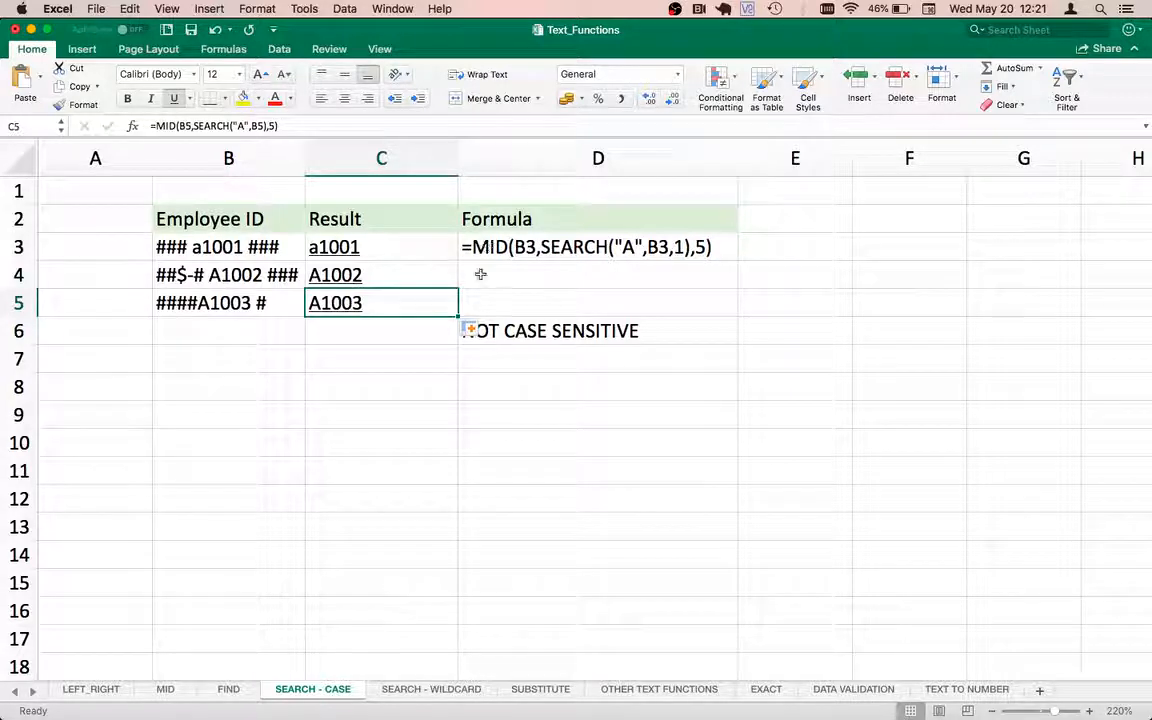
Switch to the SEARCH - WILDCARD sheet and review the sample formula in D3.
left_click(400, 694)
left_click(291, 339)
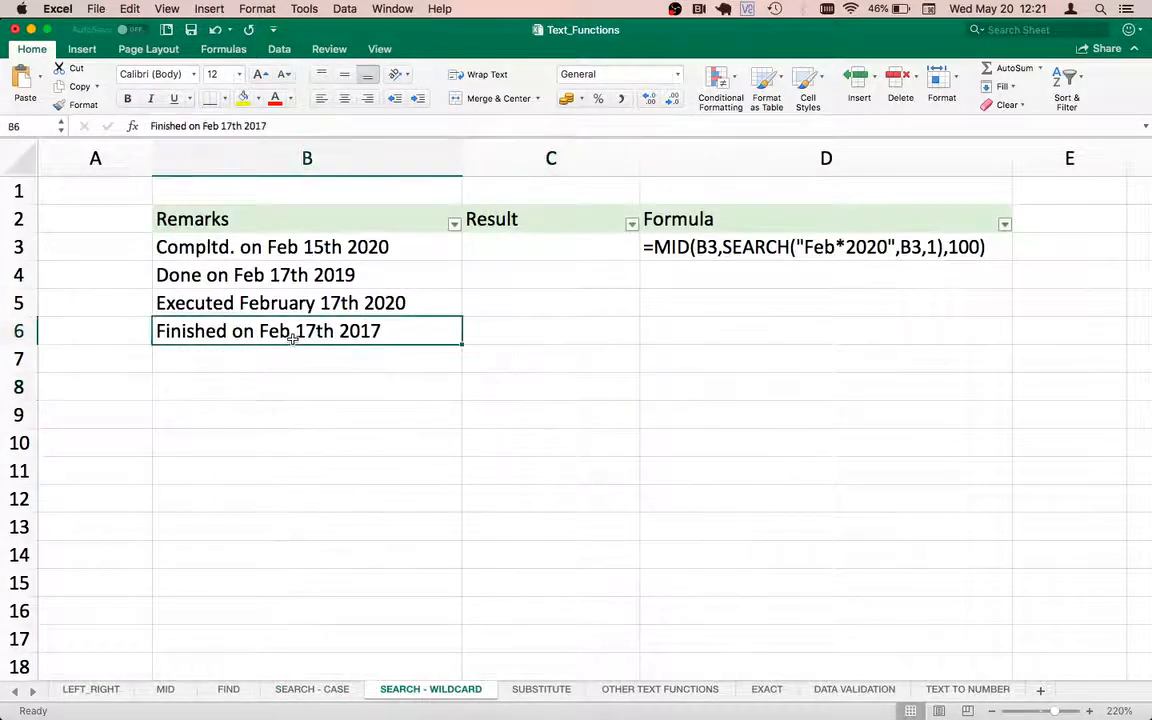
key("Up")
key("Up")
key("Up")
key("Right")
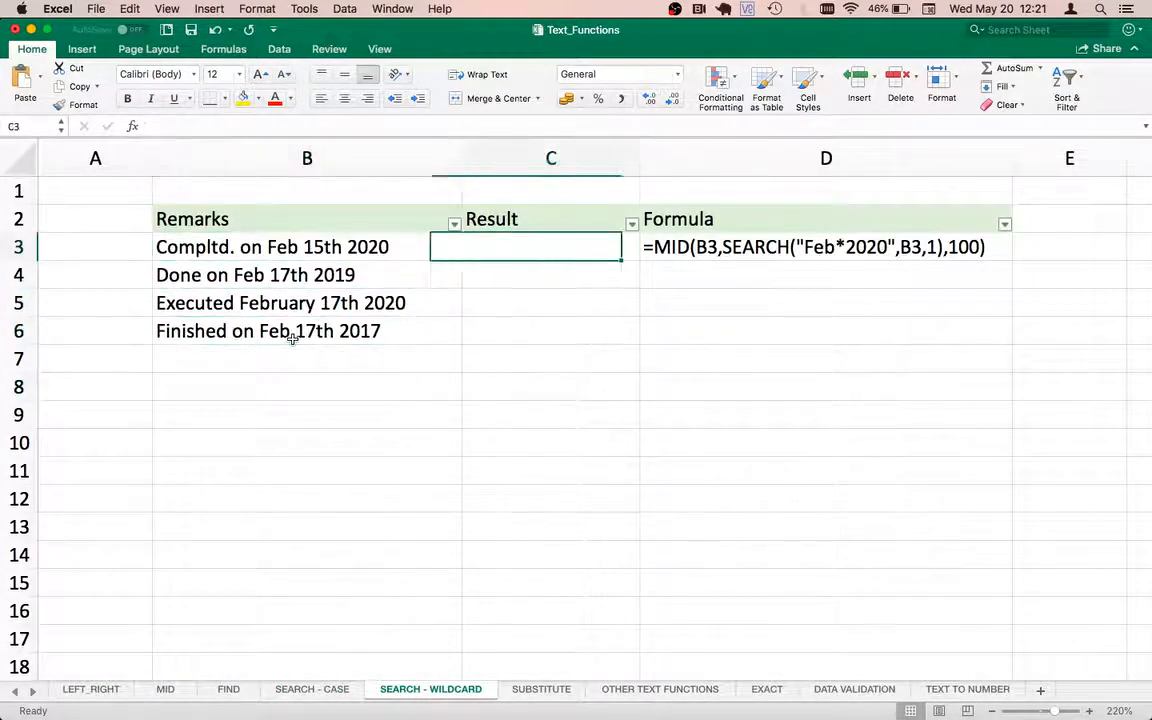
key("Right")
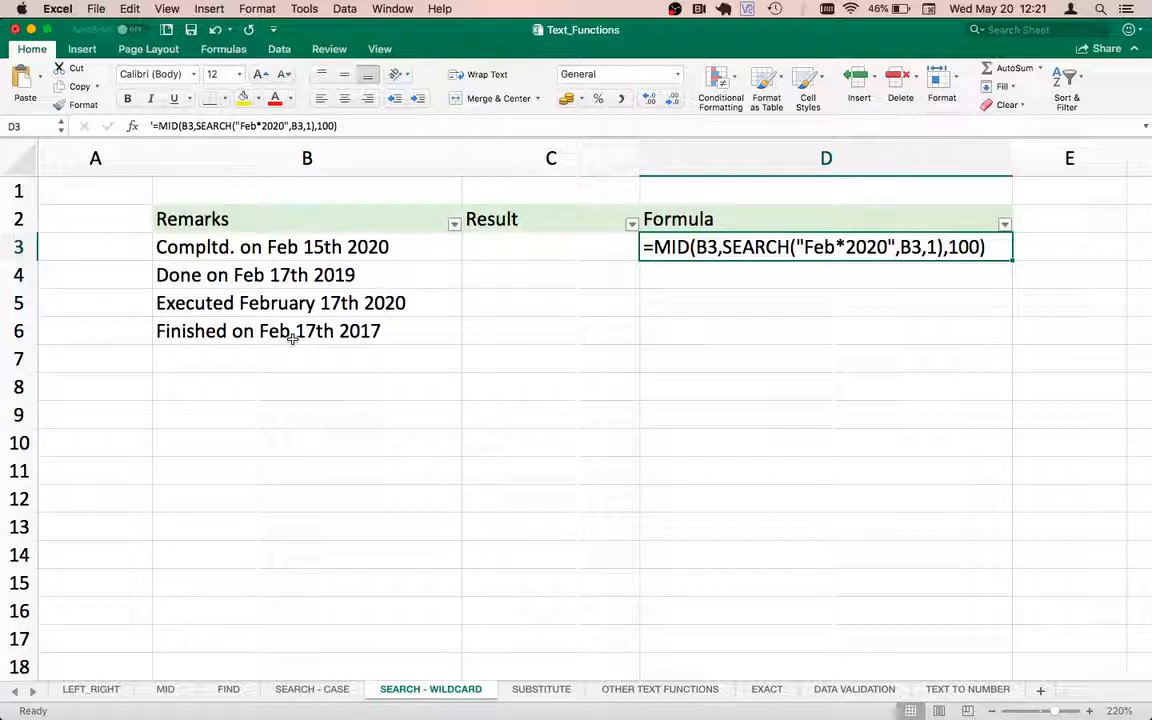
key("Left")
key("Left")
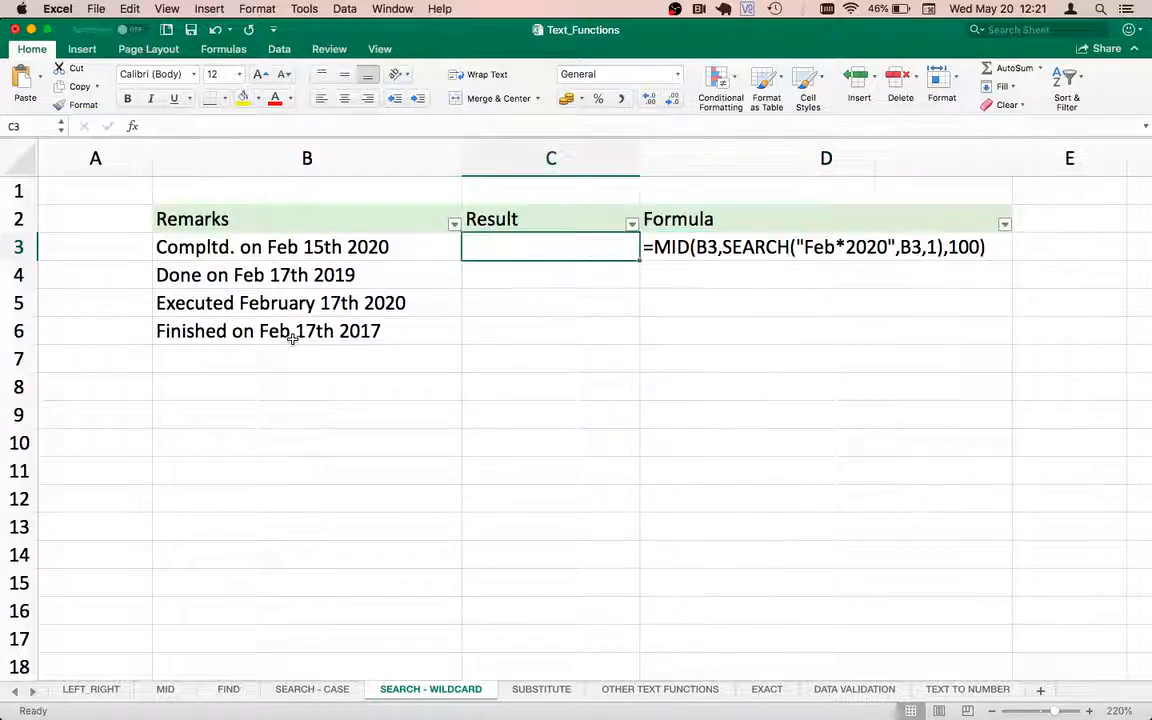
Examine the remarks in B3:B6 and the empty Result column.
left_click(220, 222)
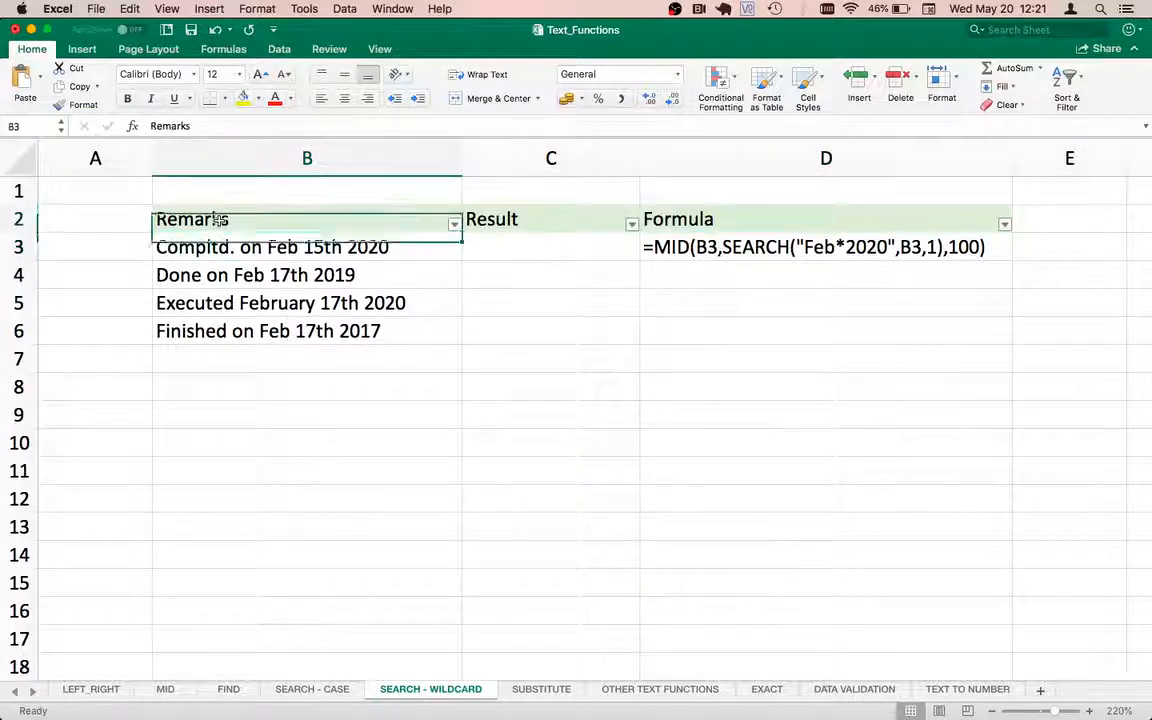
left_click(205, 249)
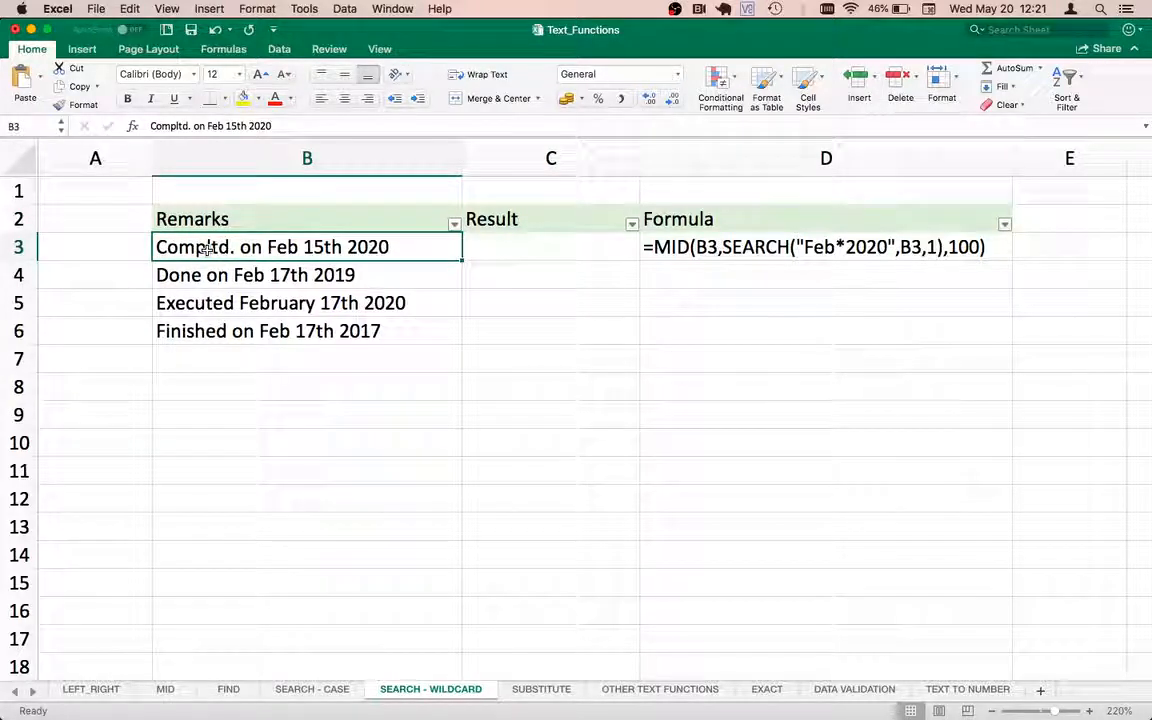
left_click_drag(205, 249, 210, 331)
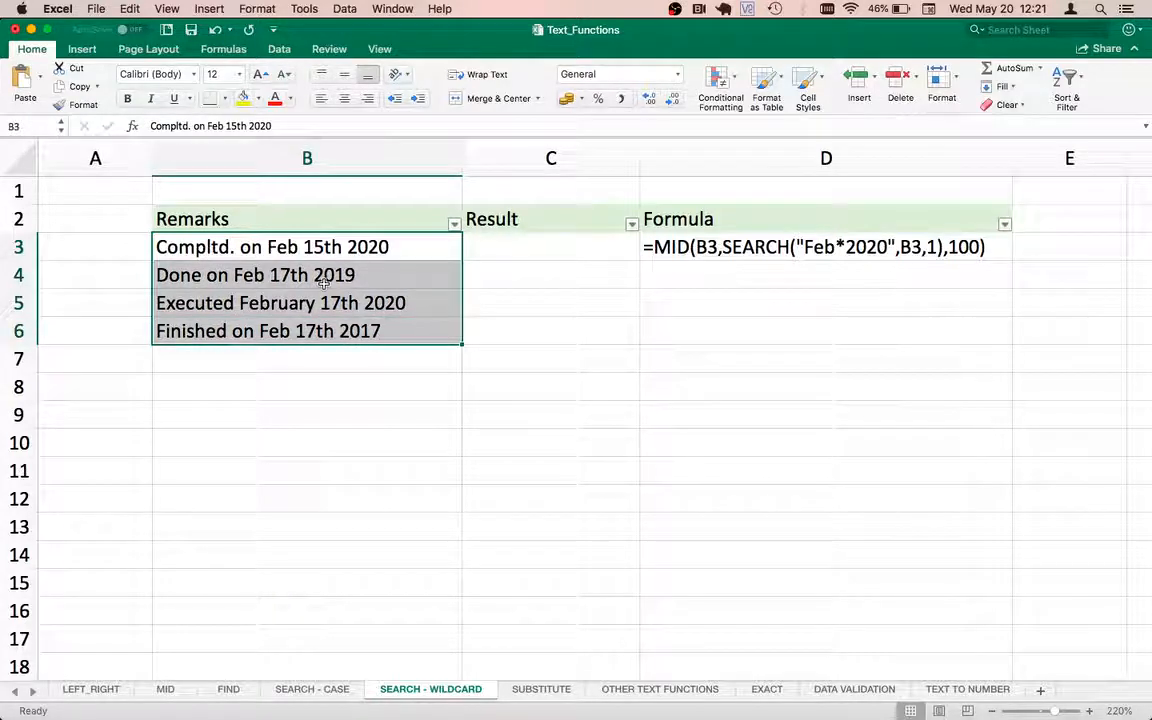
left_click(281, 254)
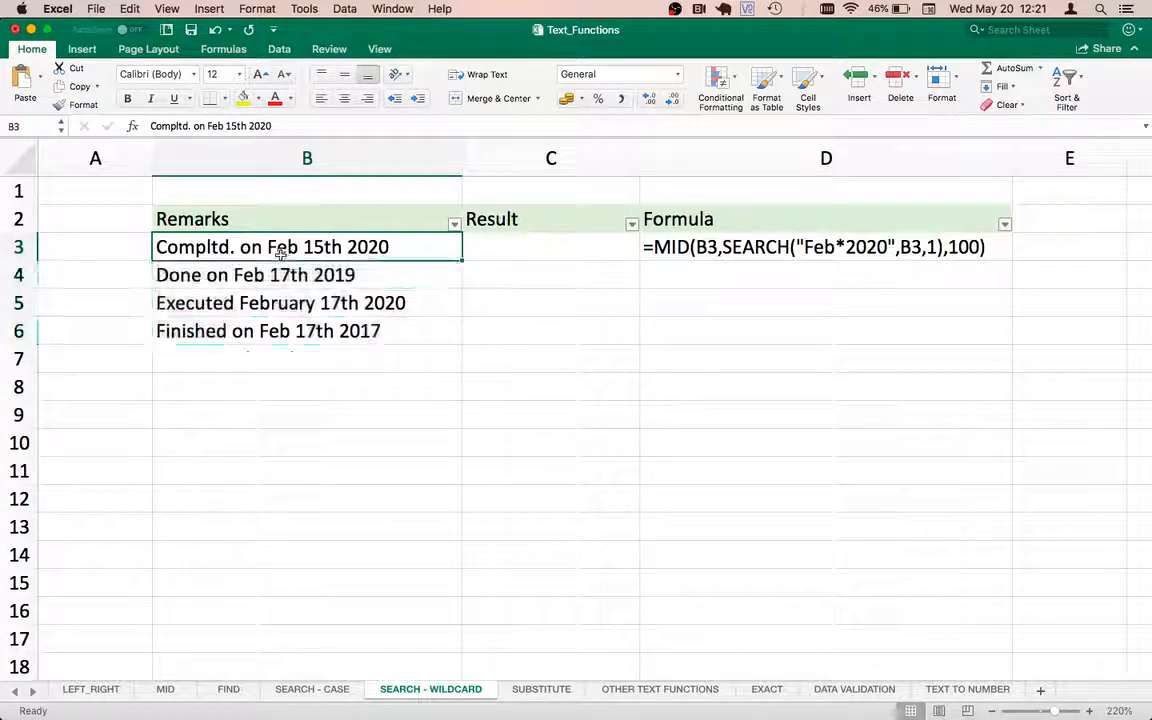
key("Down")
key("Down")
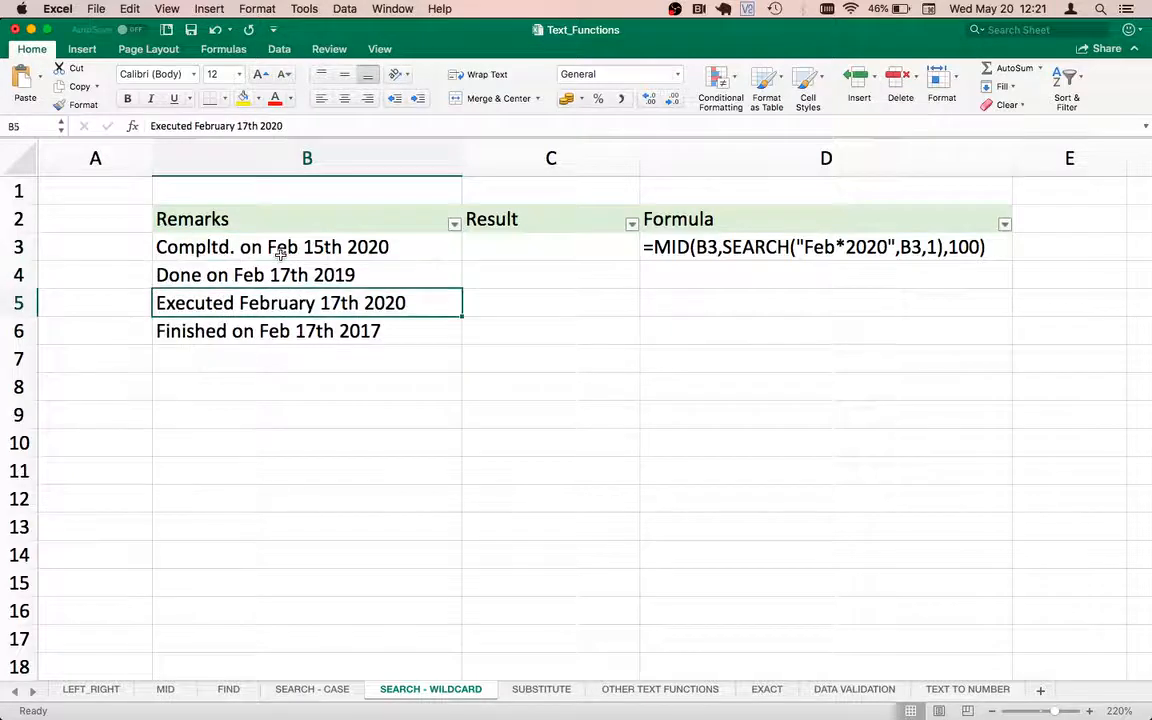
key("Down")
left_click(281, 254)
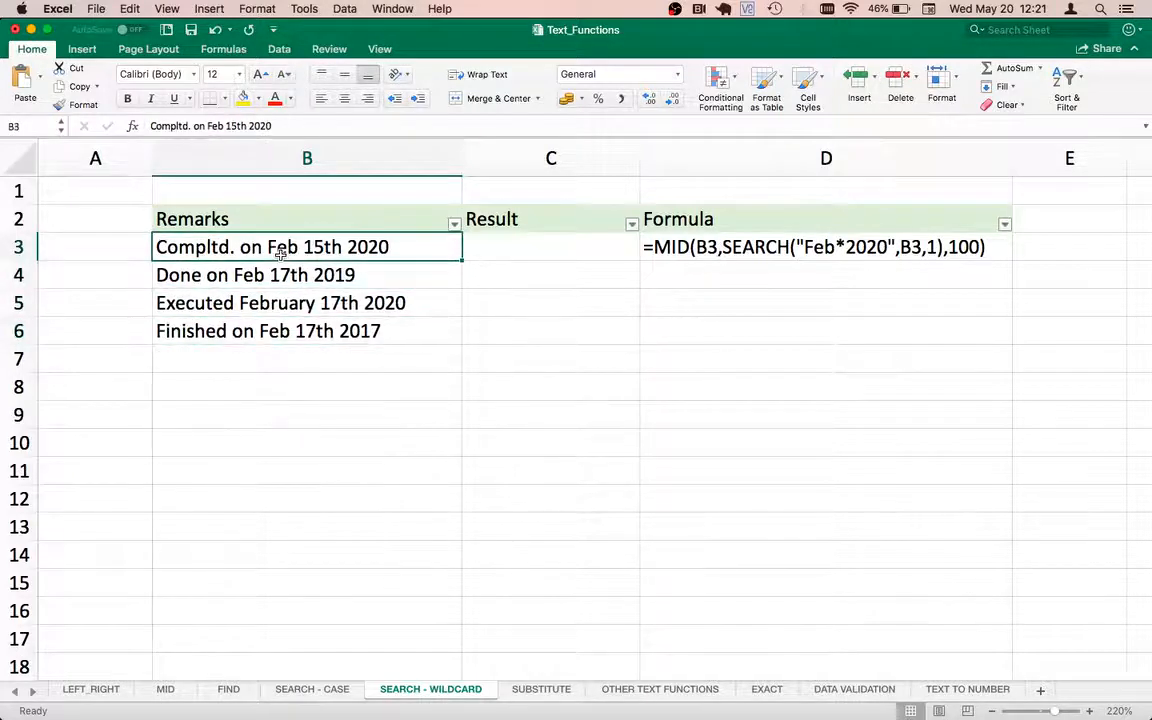
left_click(252, 301)
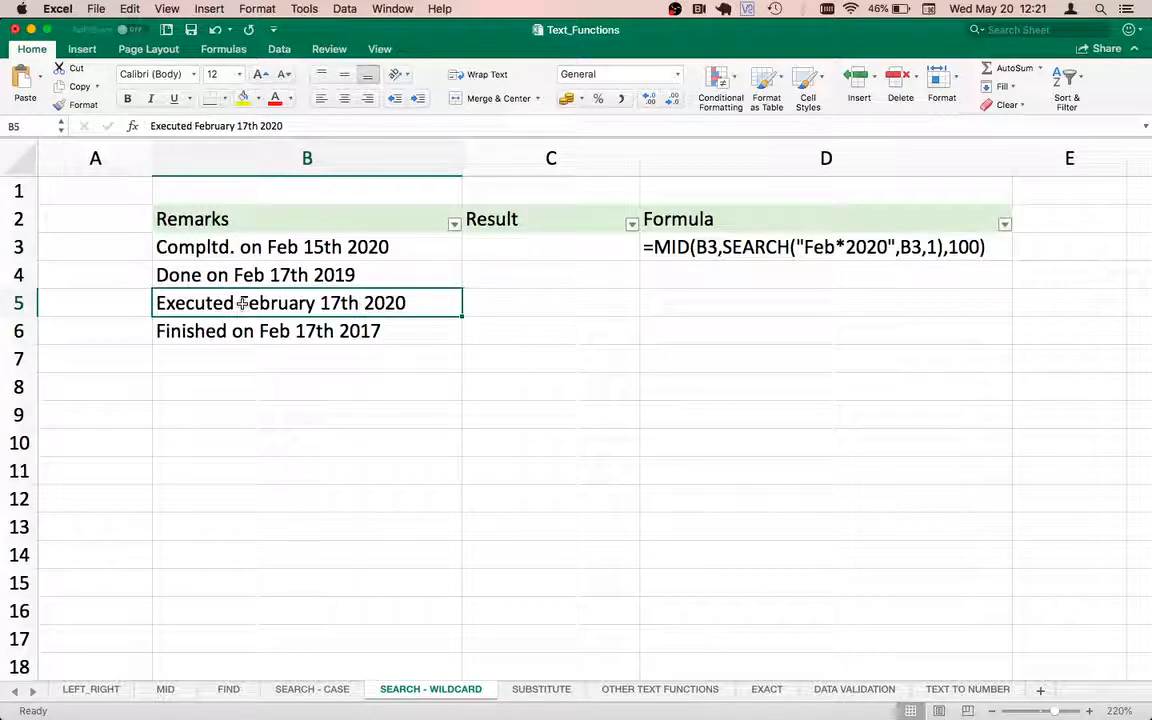
left_click(410, 264)
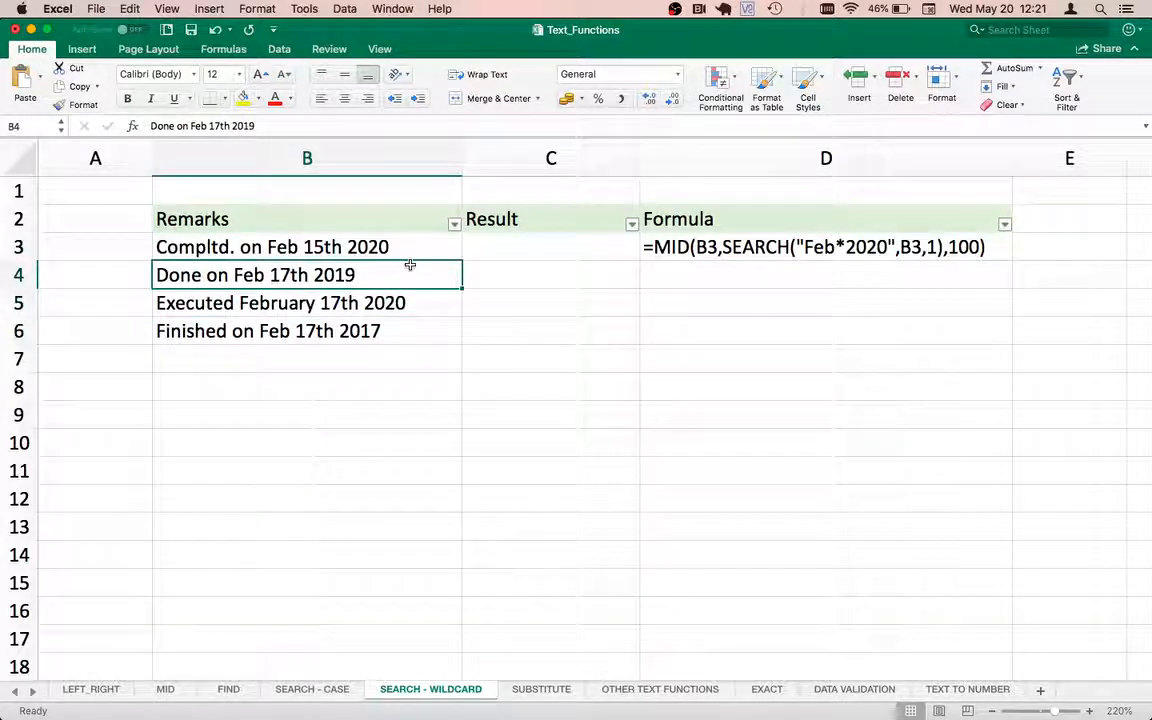
key("Up")
key("Right")
key("Down")
key("Down")
key("Down")
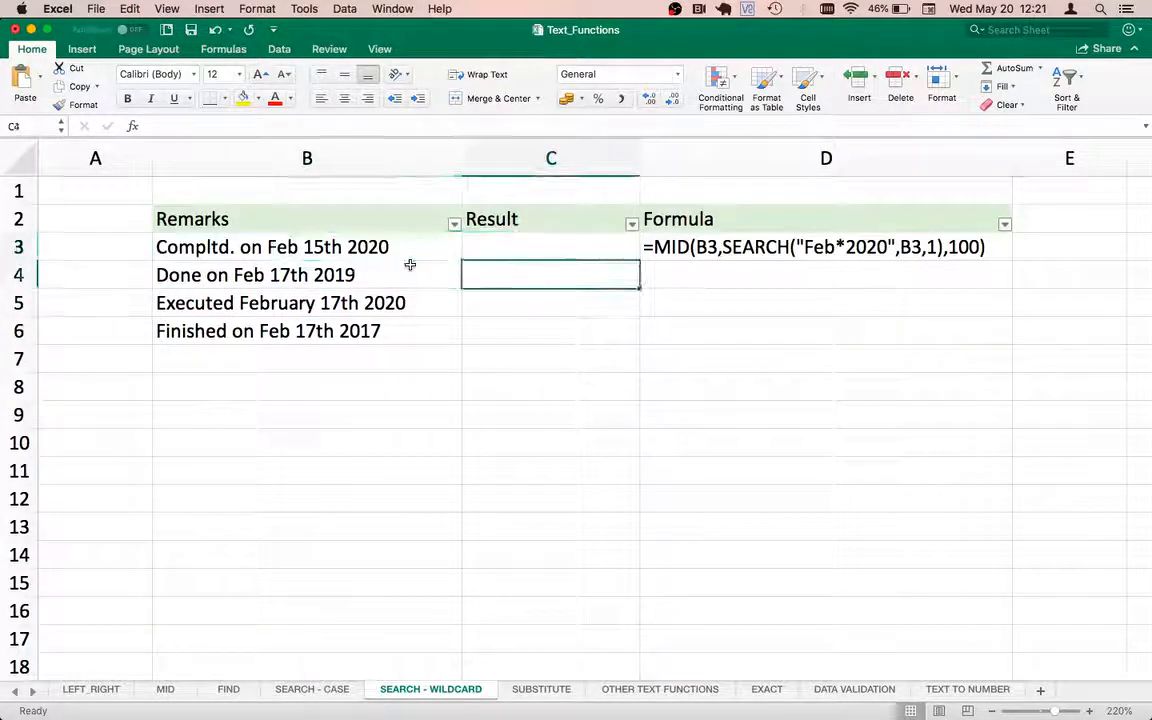
key("Up")
key("Up")
key("Up")
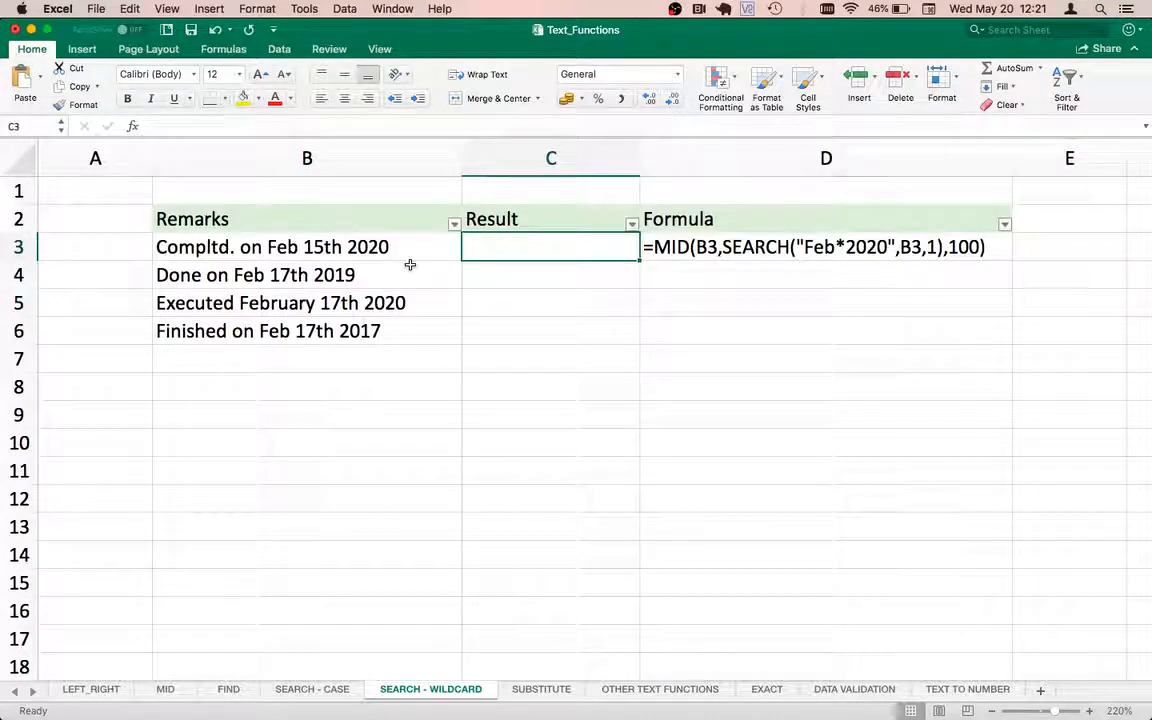
key("Down")
key("Down")
key("Down")
key("Down")
key("Down")
key("Down")
key("Down")
key("Right")
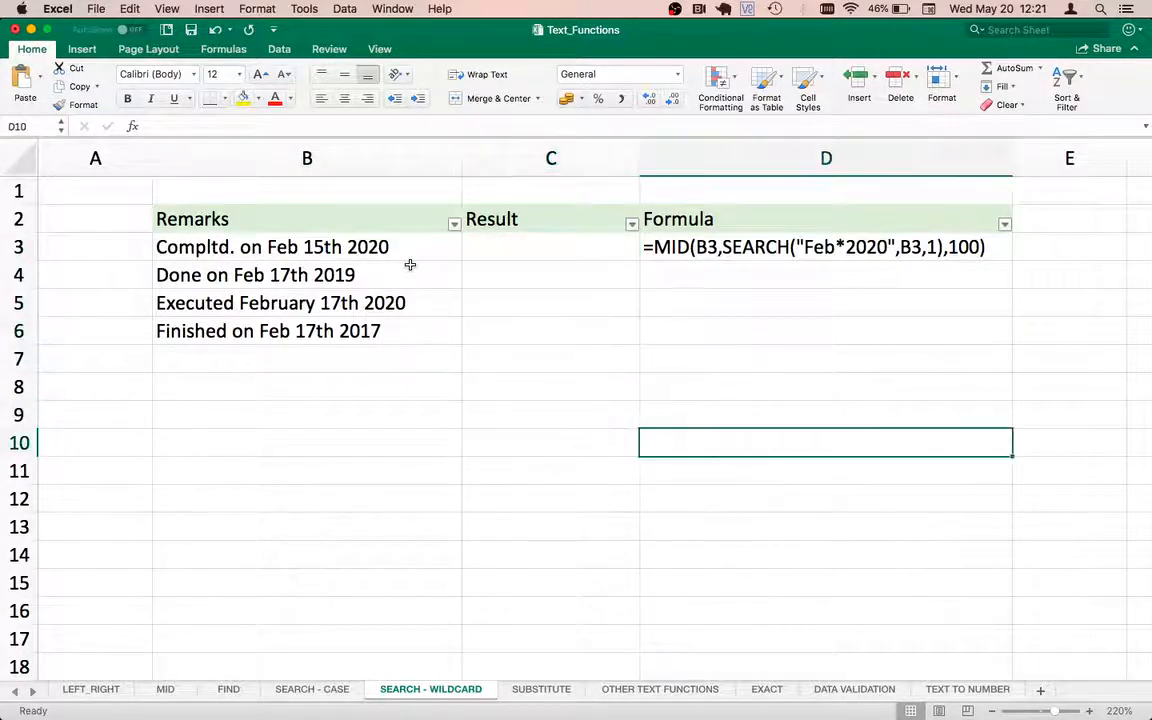
Enter FEB 2020 in cell D10.
type("FEB 2020")
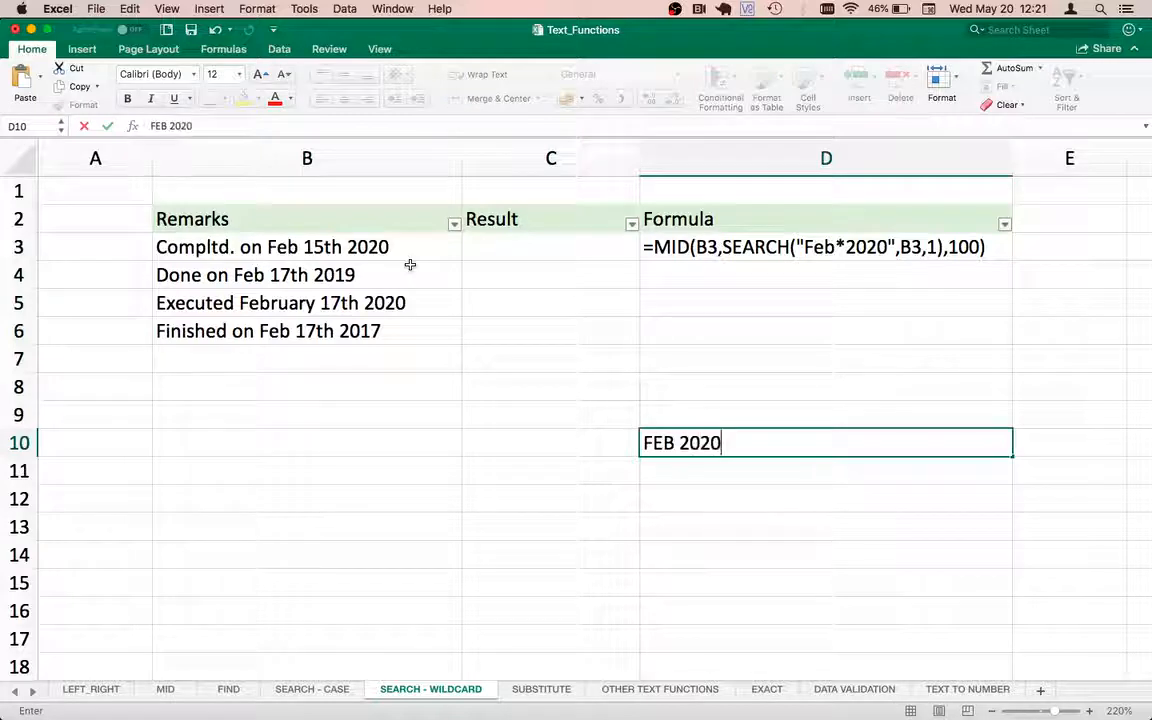
key("Return")
key("Up")
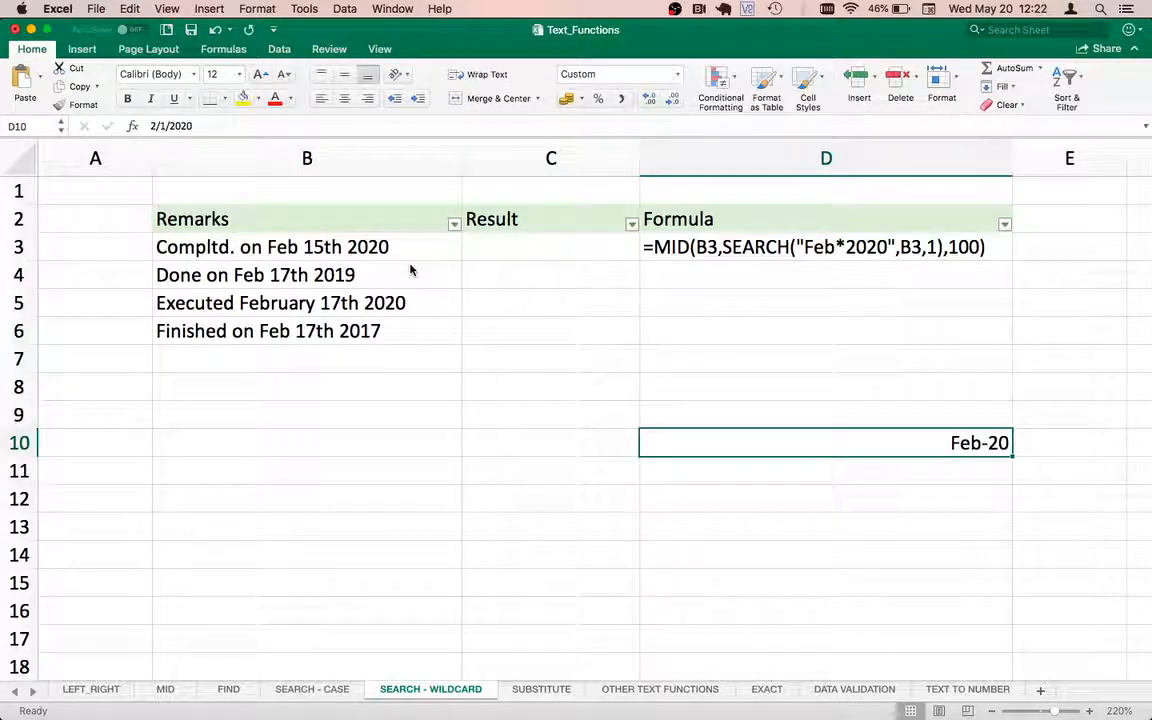
Re-enter cell D10 as ~FEB 2020.
type("~FEB 2020")
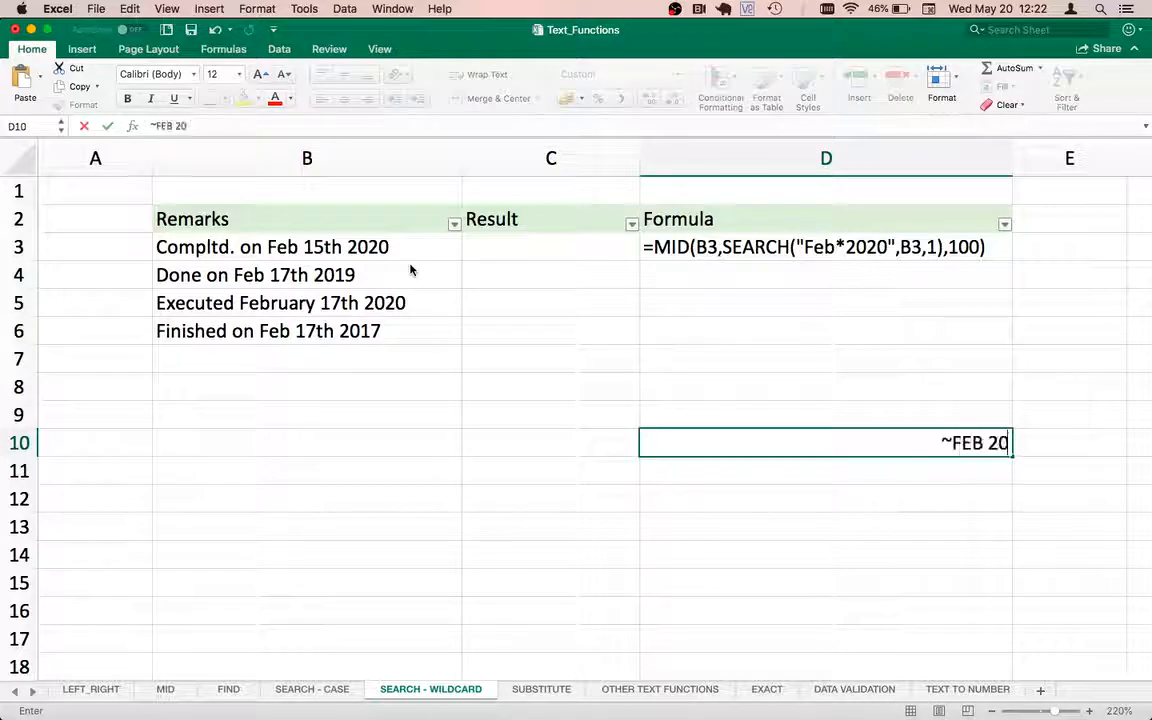
key("Return")
key("Up")
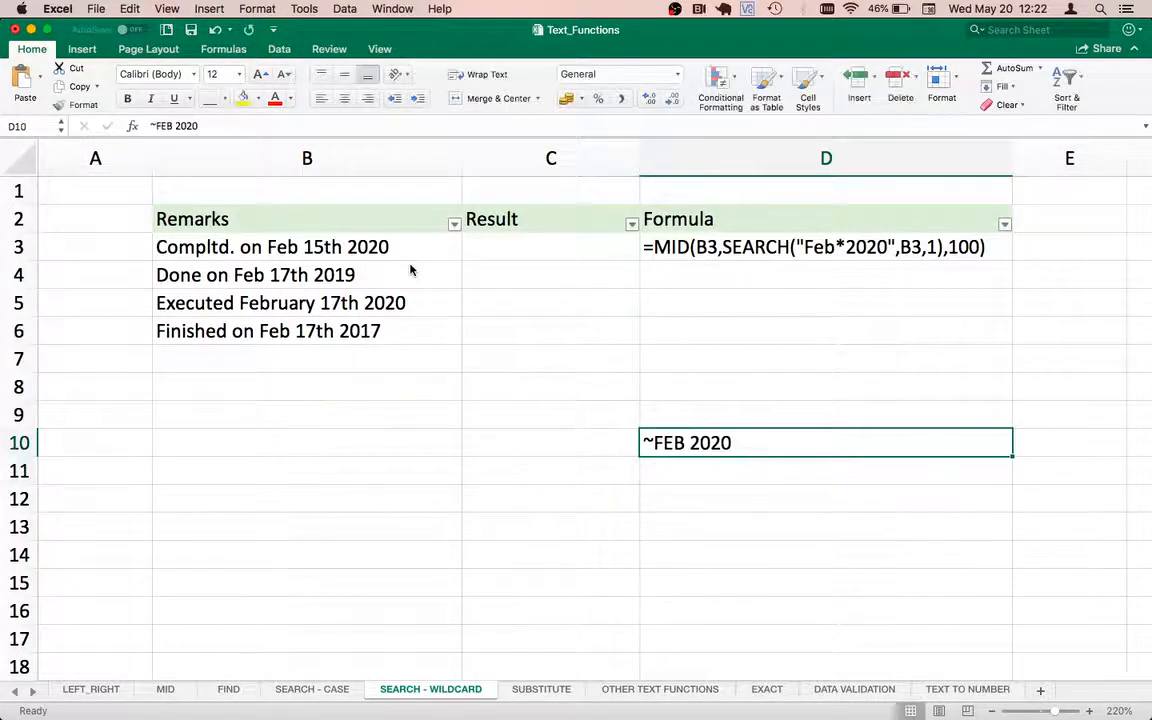
Highlight the remarks in B3 and B5 with a yellow fill.
left_click(290, 247)
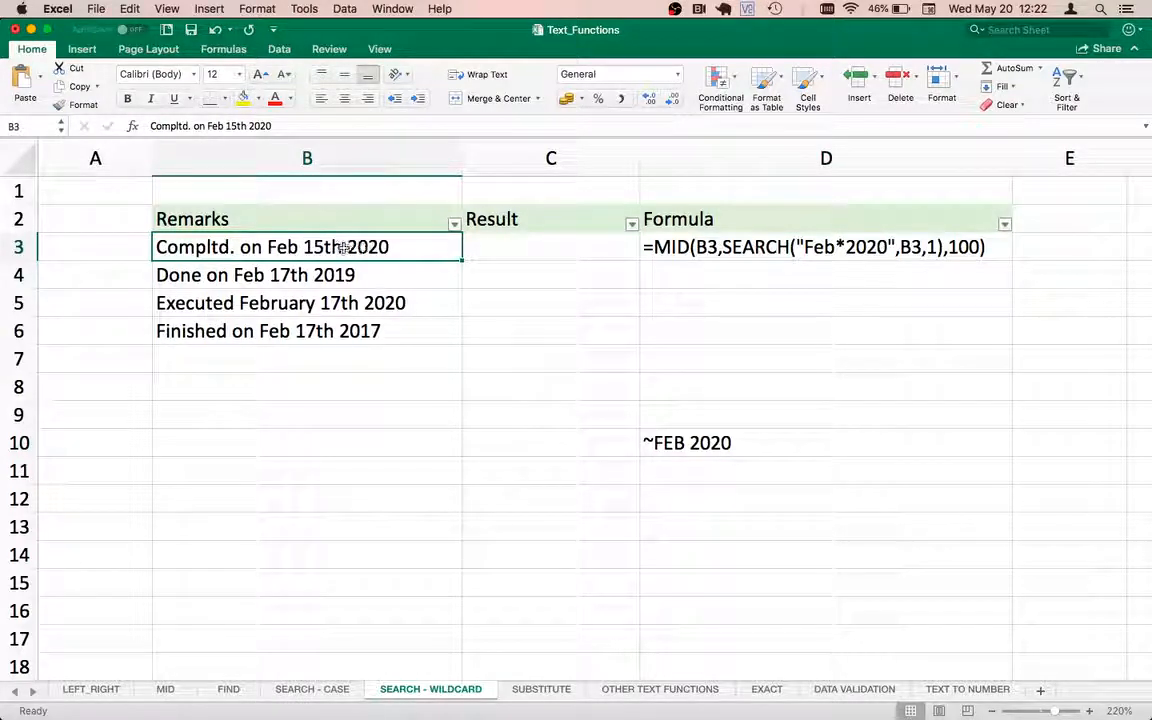
left_click(268, 270)
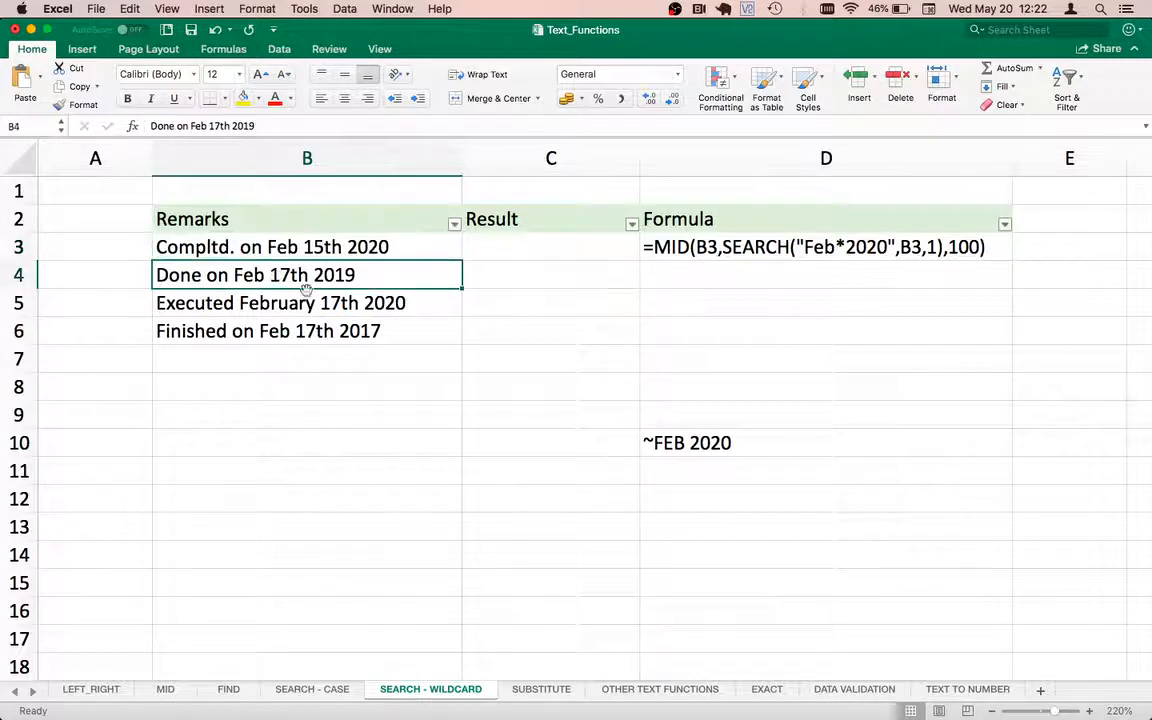
left_click(388, 302)
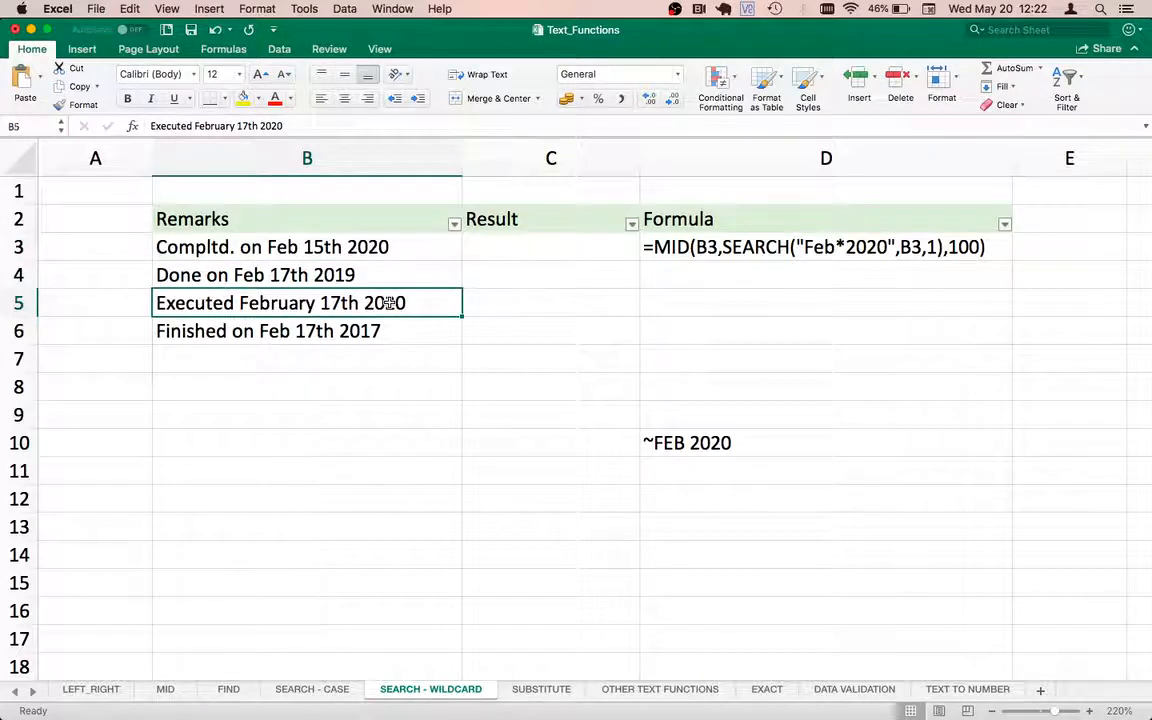
left_click(383, 247)
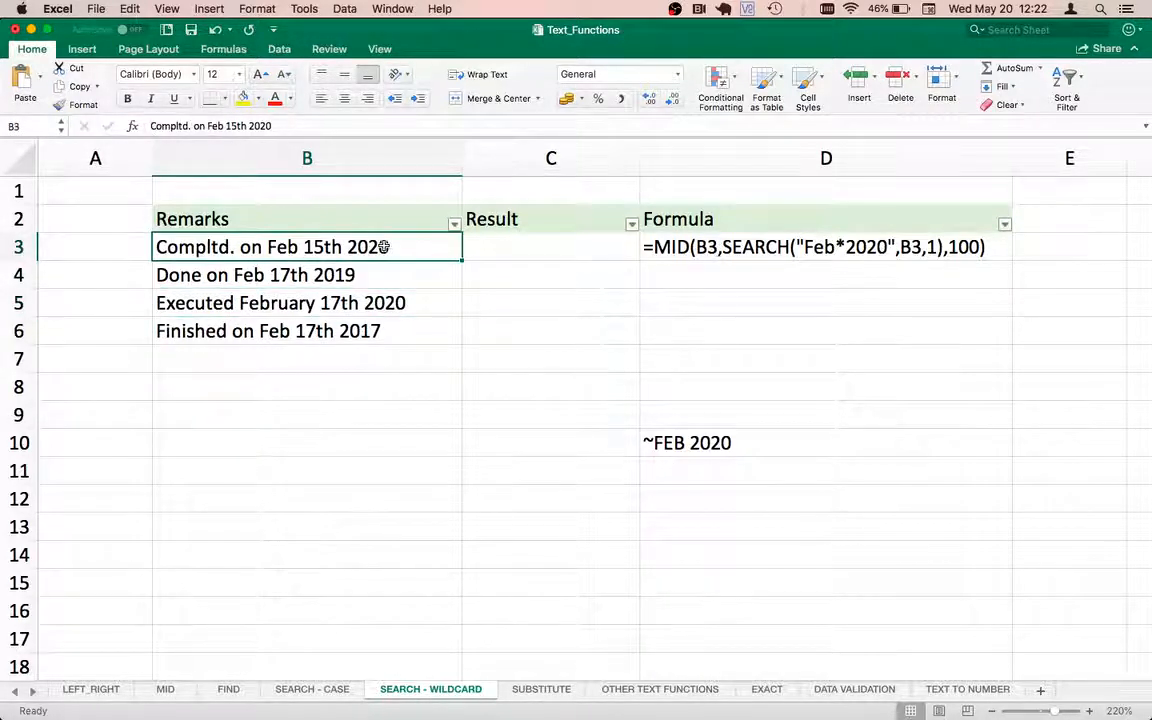
left_click(243, 99)
left_click(270, 304)
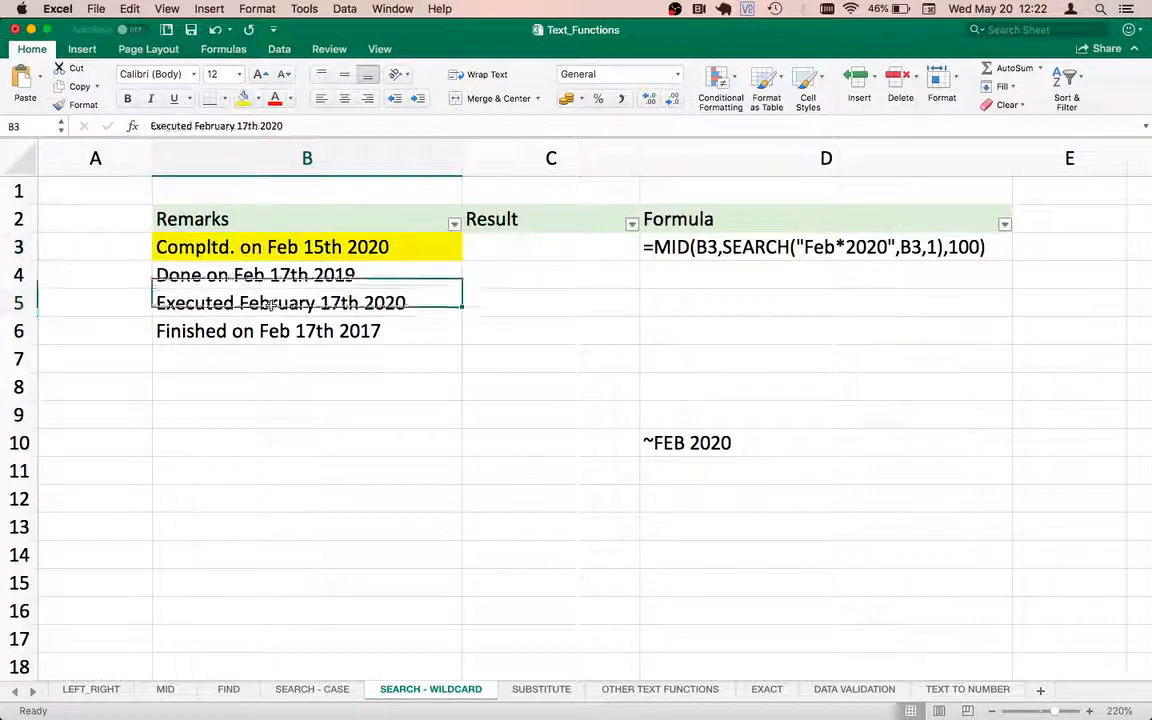
left_click(243, 99)
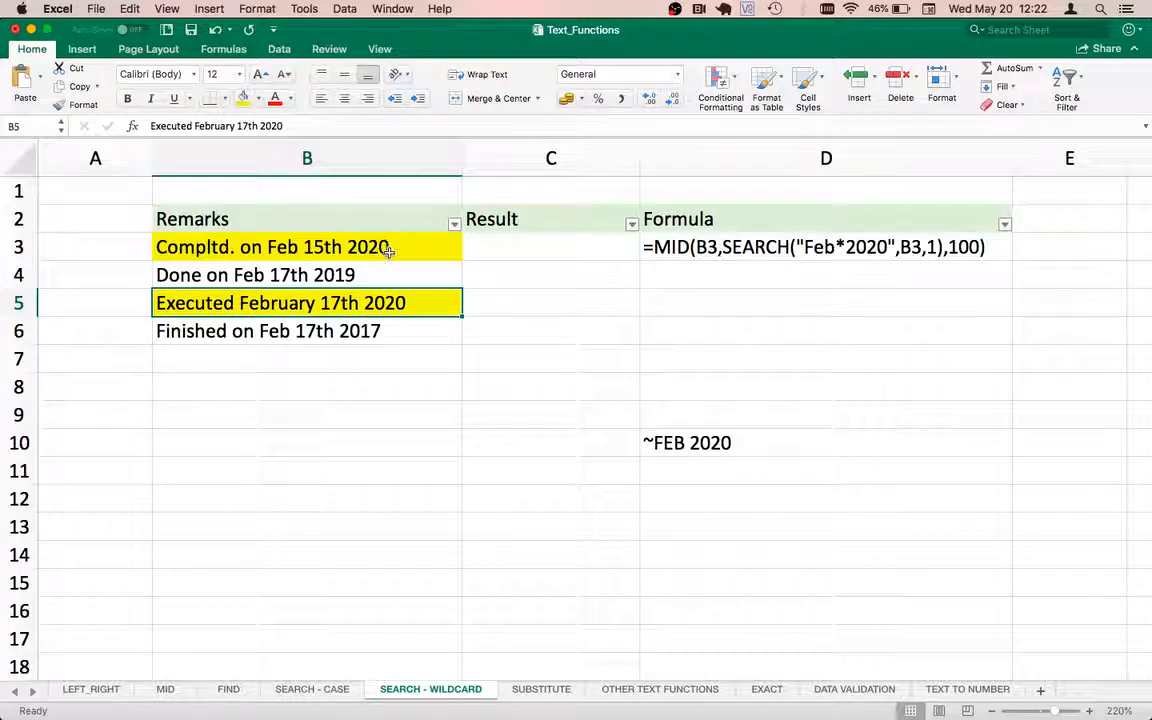
Enter =SEARCH("FEB*2020",B3) in cell C3.
left_click(580, 250)
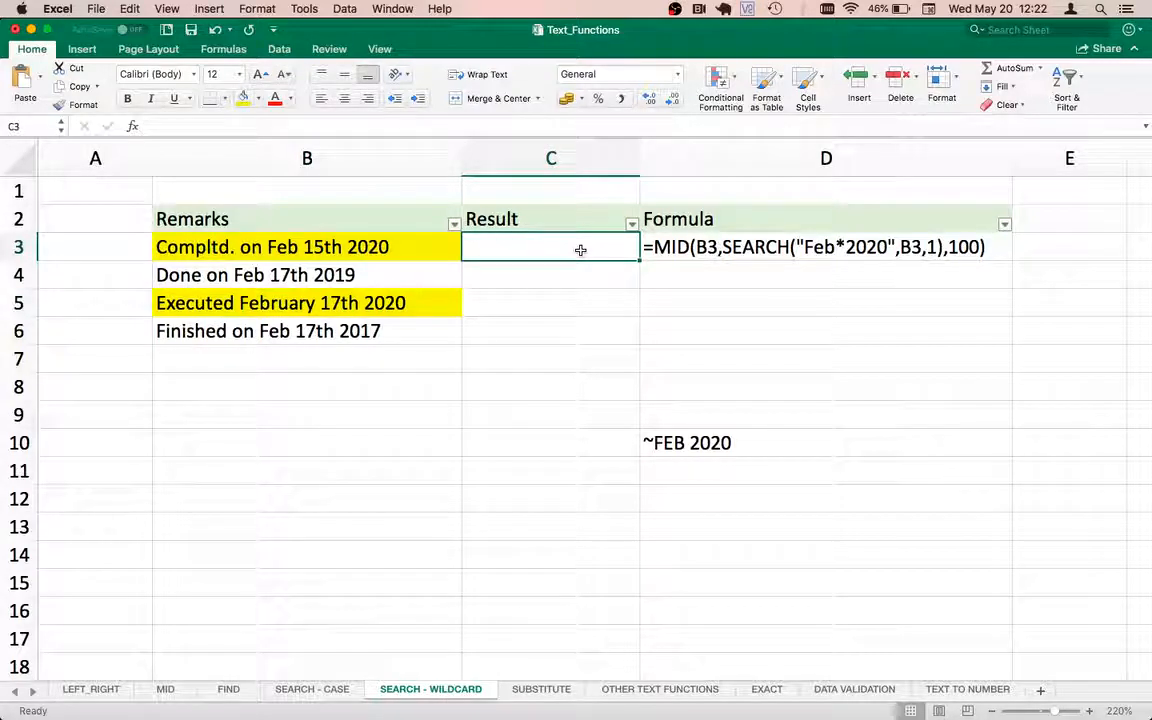
type("=se")
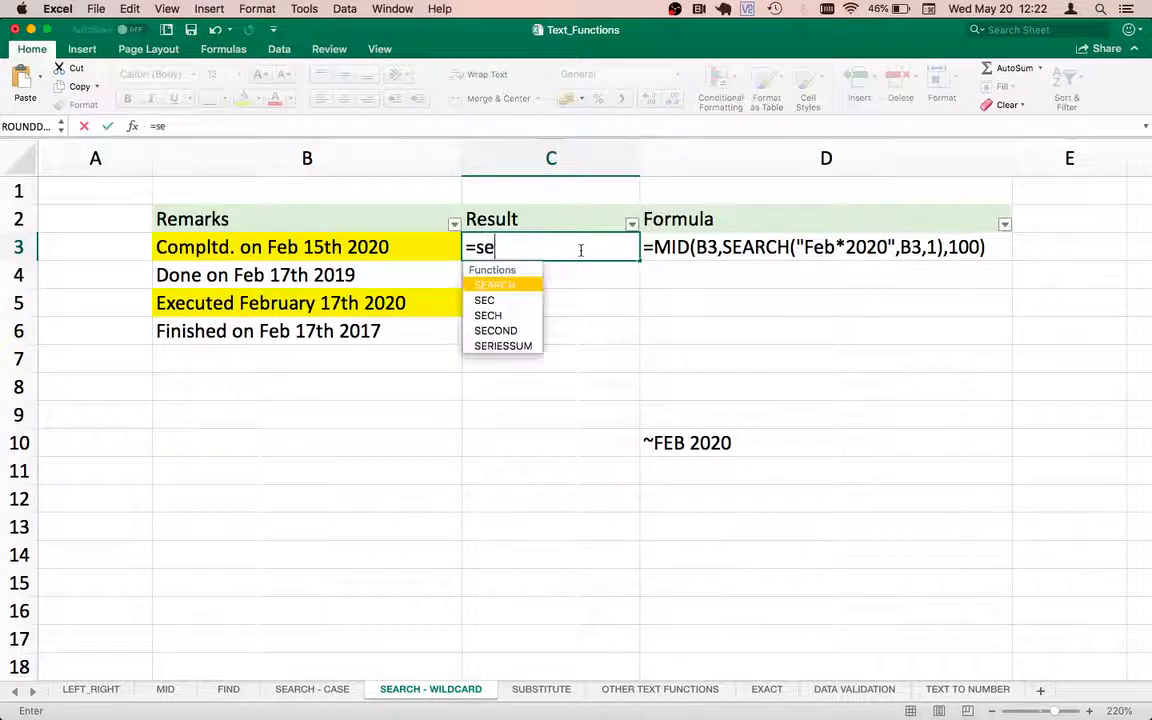
key("BackSpace")
key("BackSpace")
type("SEARCH(")
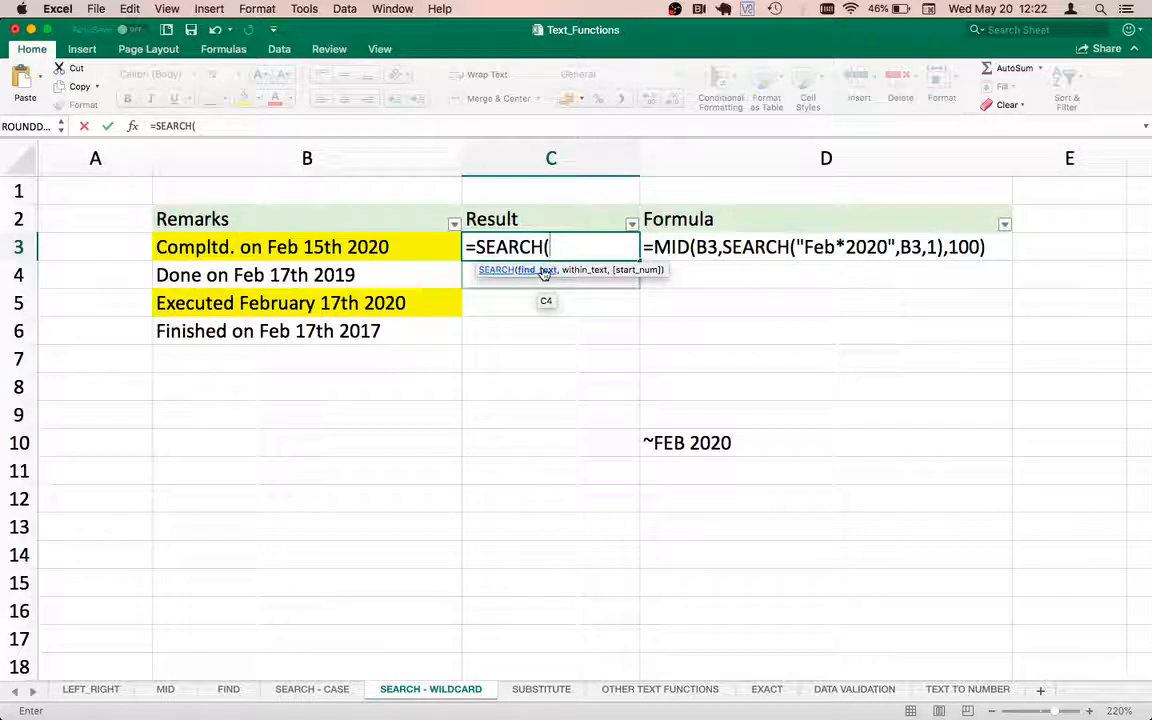
type("\"FEB 2")
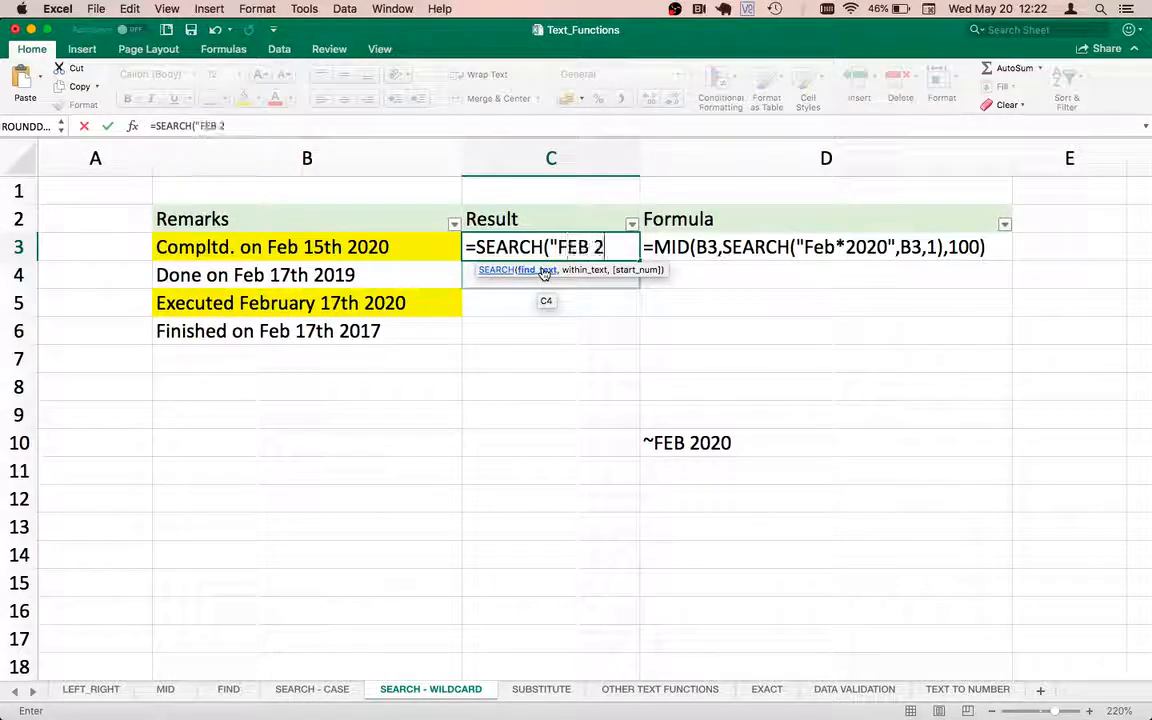
type("020")
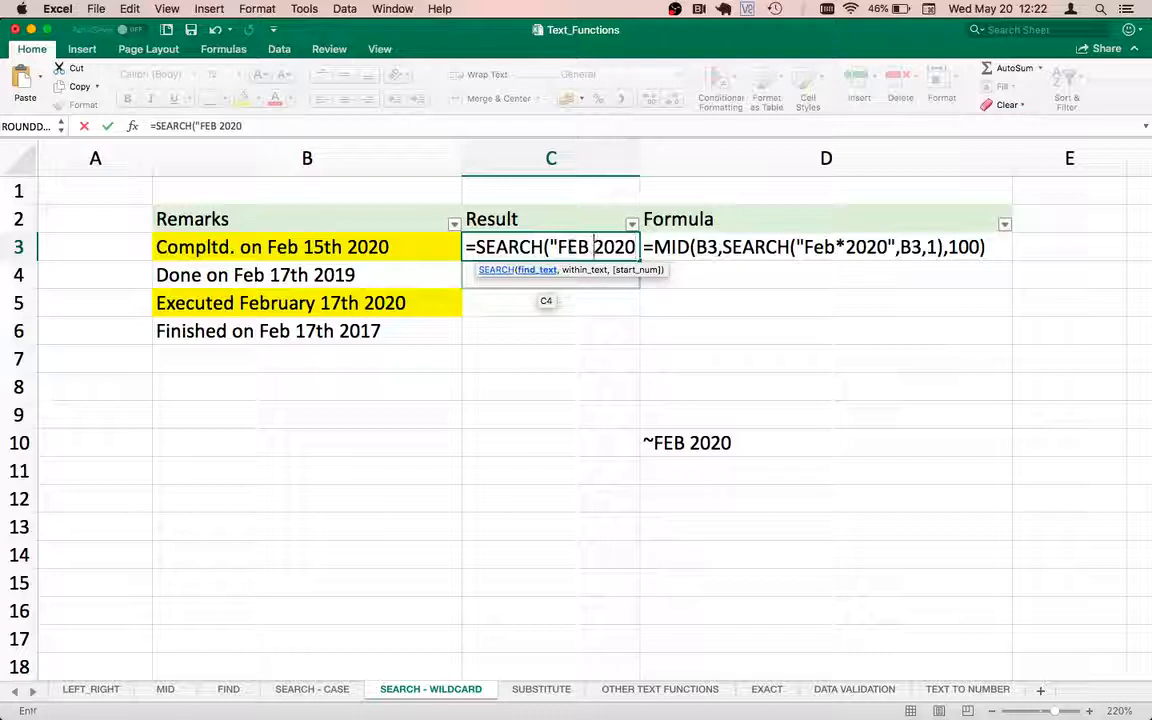
left_click(567, 247)
left_click_drag(603, 247, 635, 247)
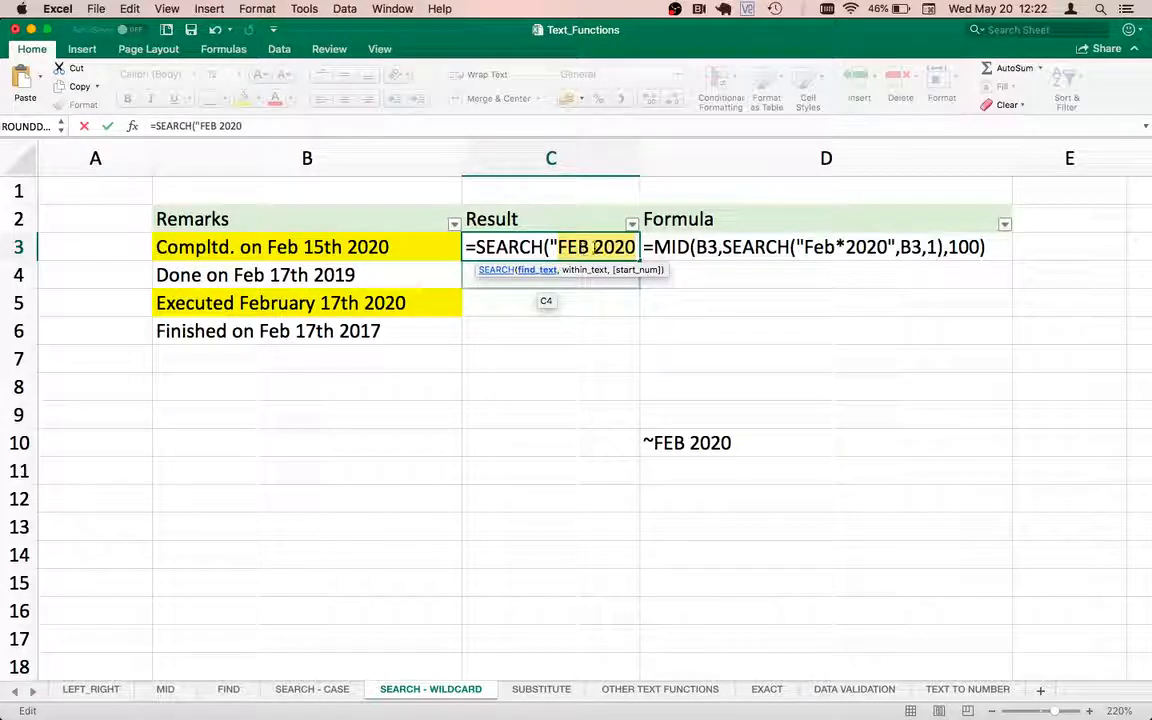
left_click(594, 247)
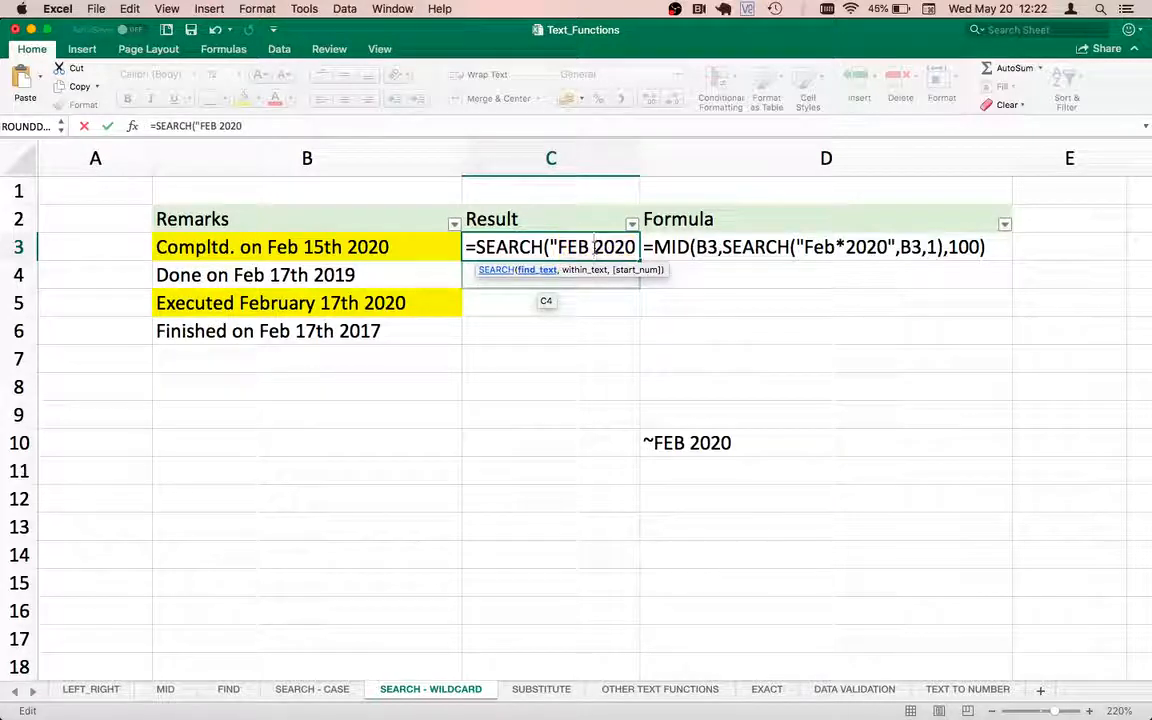
key("BackSpace")
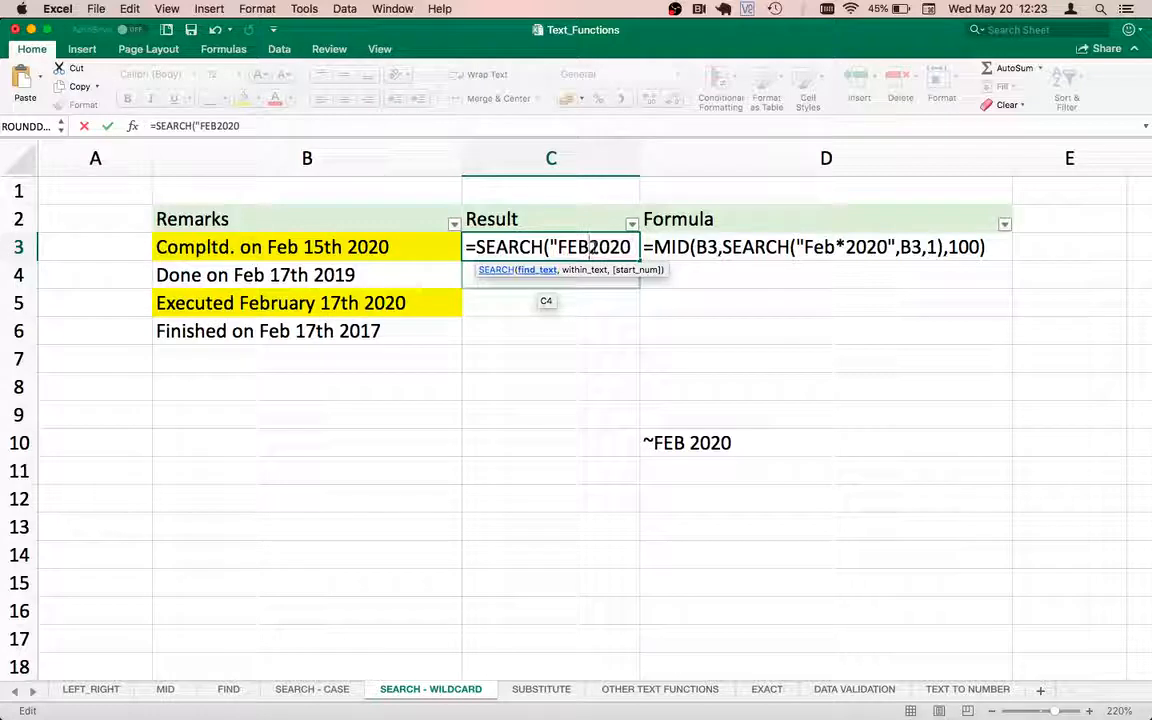
type("*")
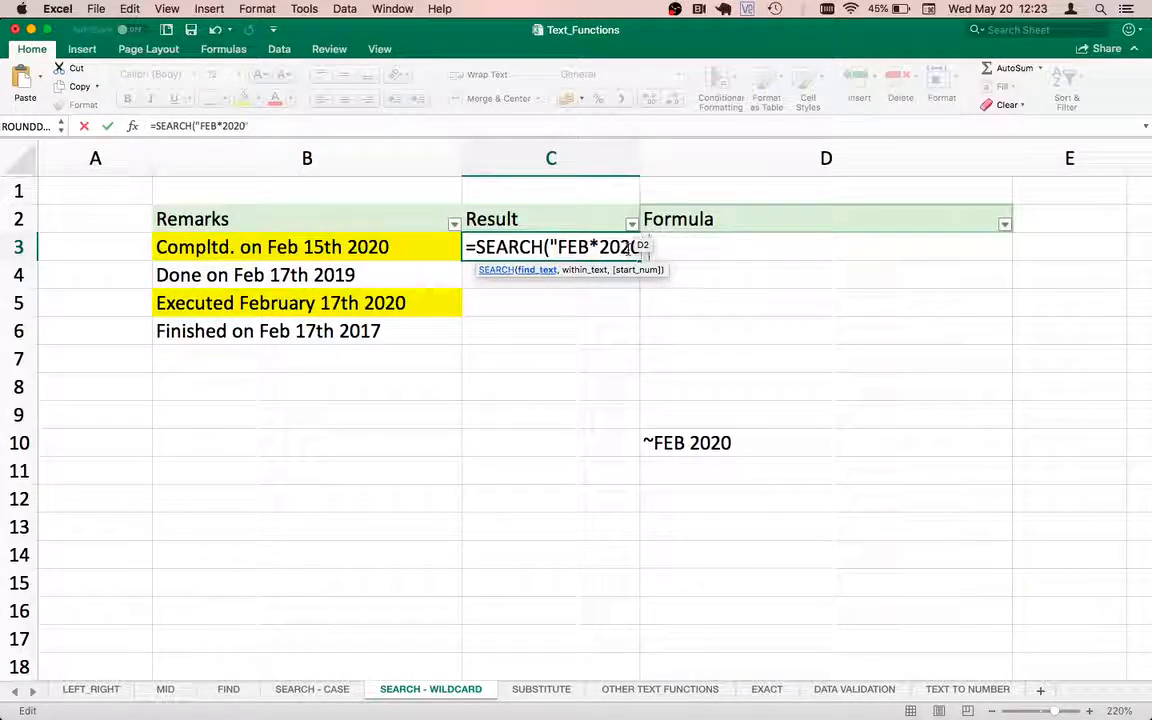
type(",")
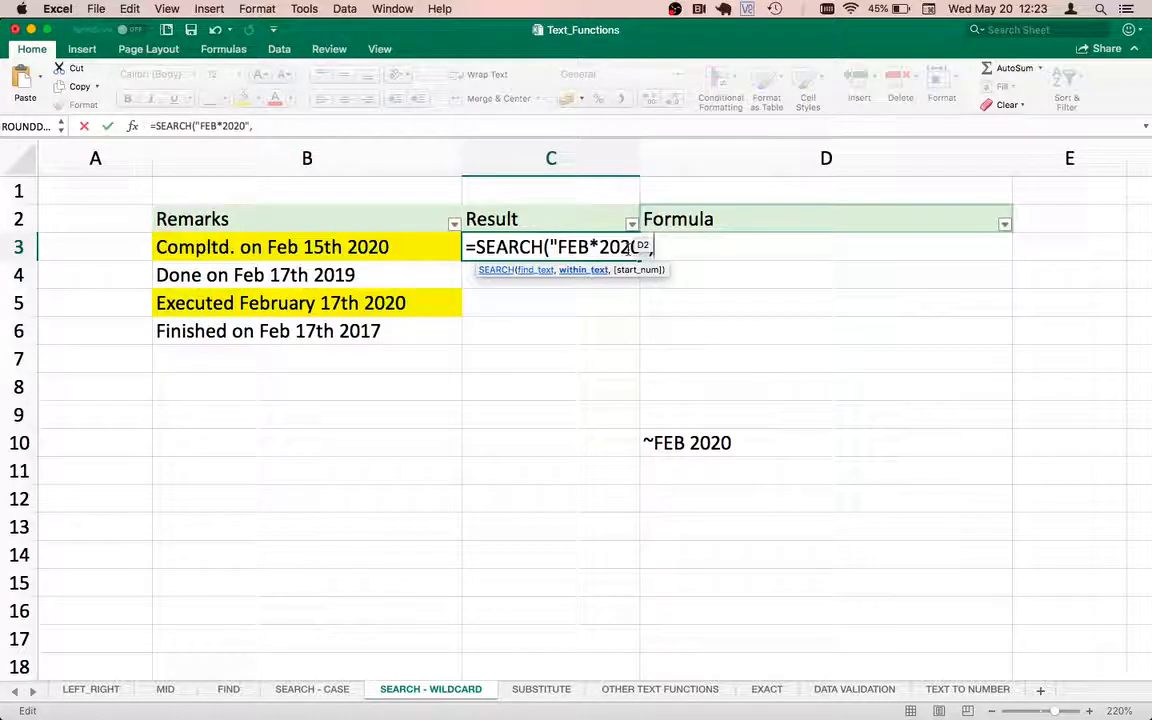
left_click(294, 246)
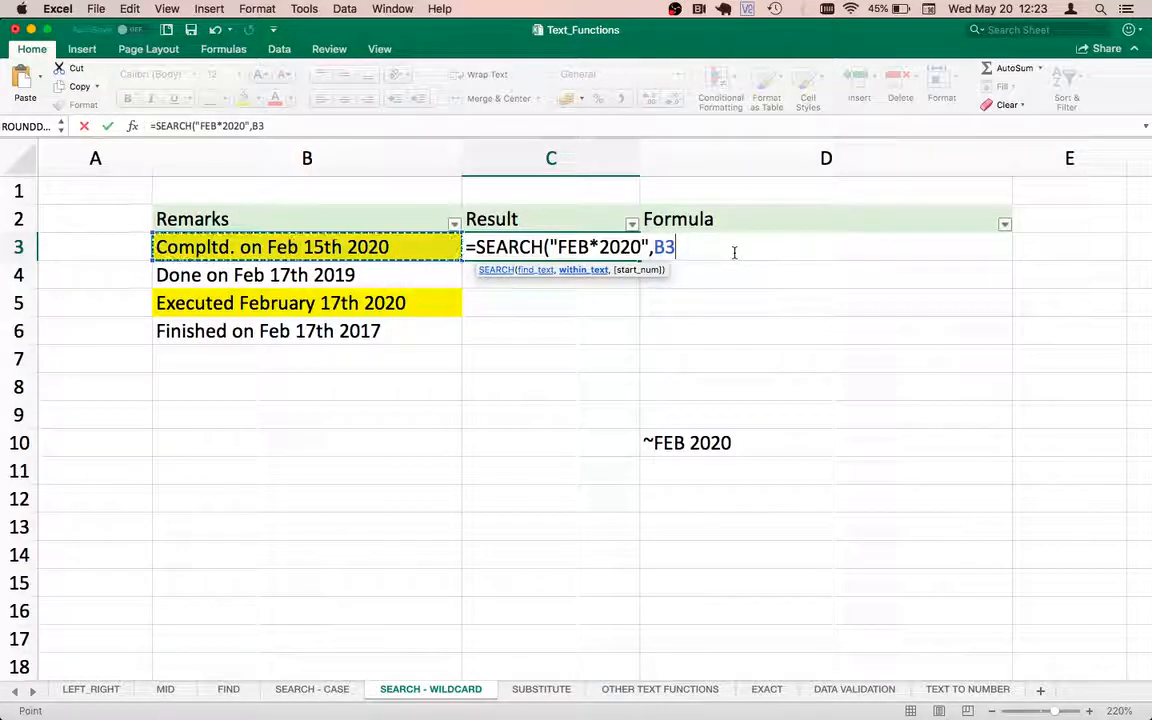
type(")")
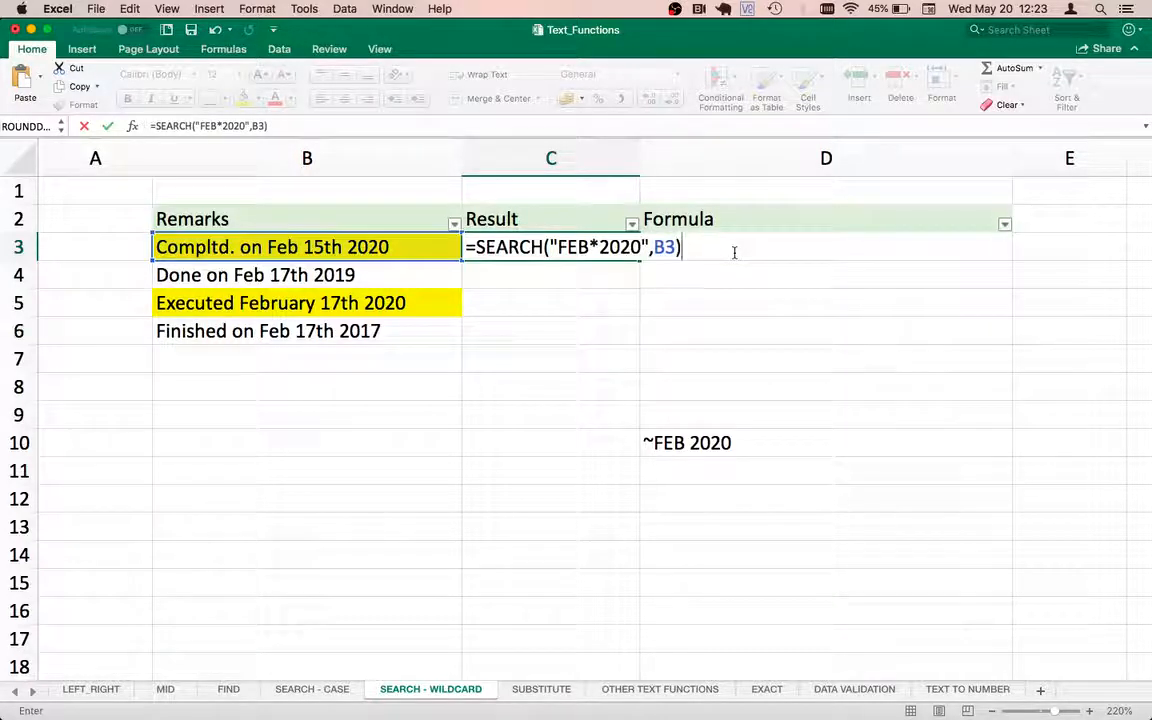
key("Return")
key("Up")
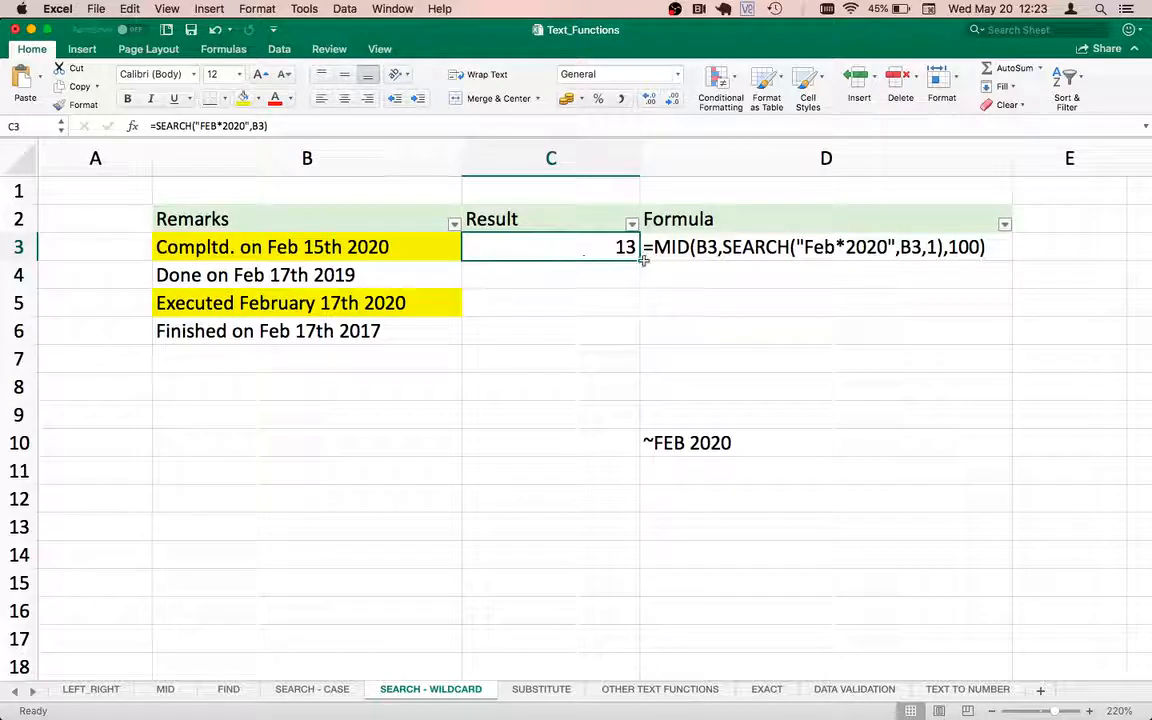
Fill the SEARCH formula down from C3 to C6.
left_click_drag(641, 259, 628, 343)
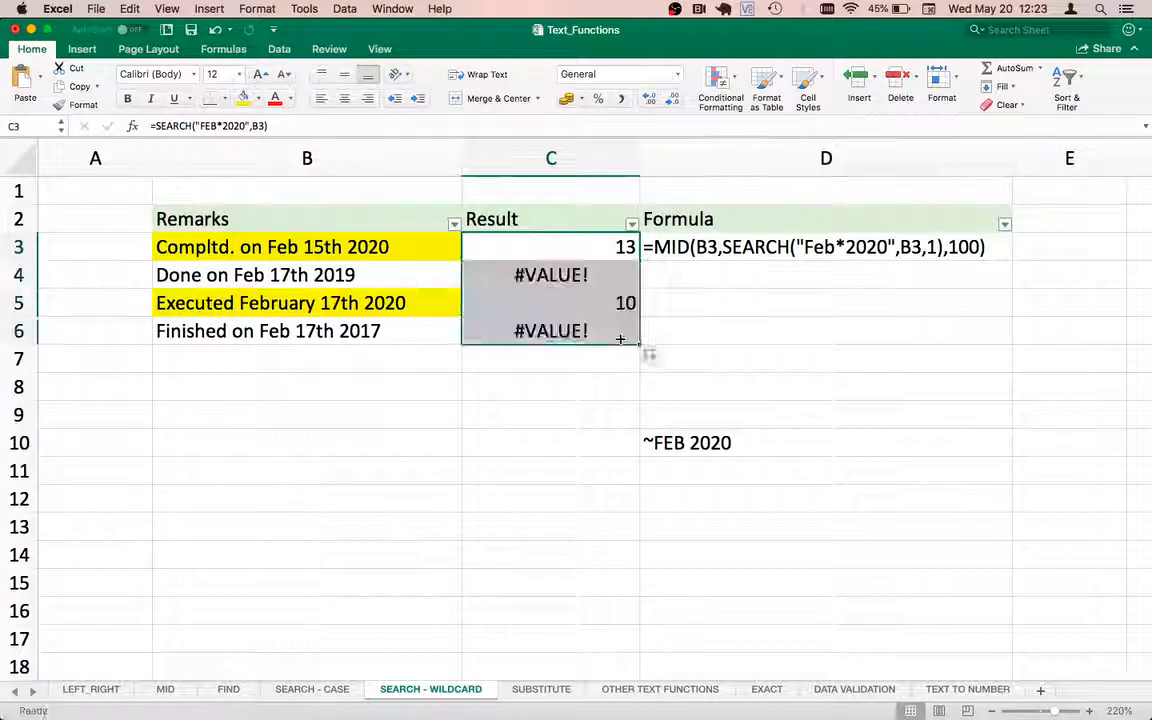
left_click(514, 276)
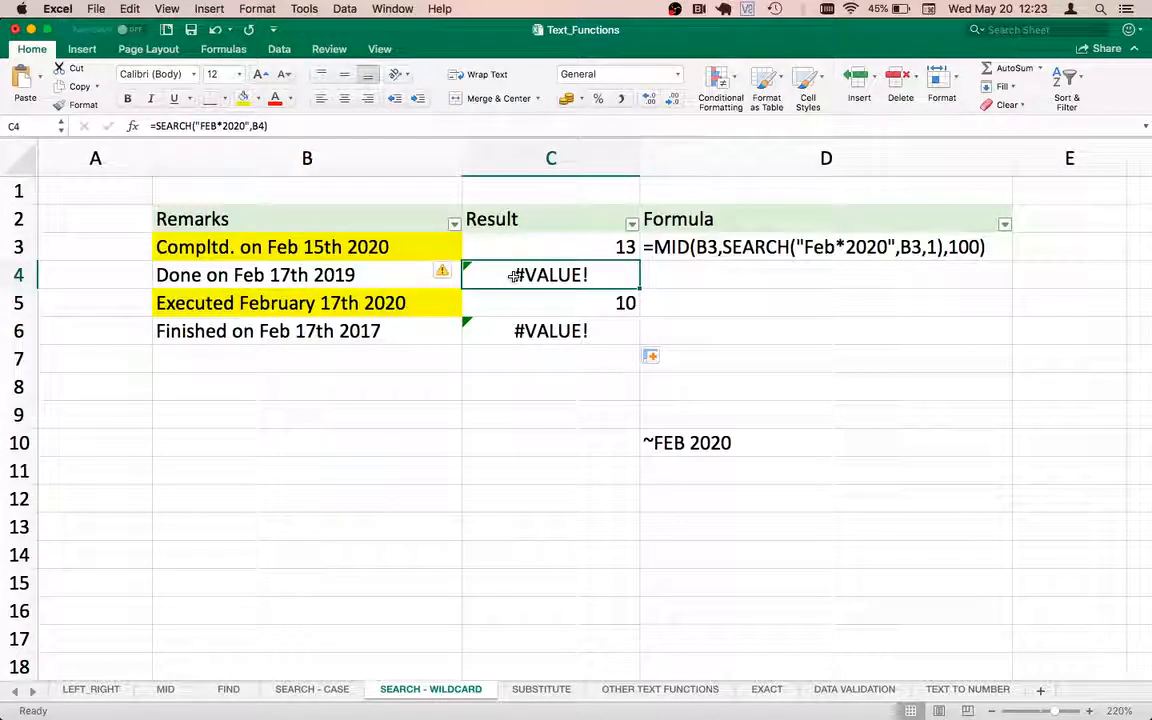
Compare the Result values in C3:C6 against the remarks in column B.
key("Left")
key("Down")
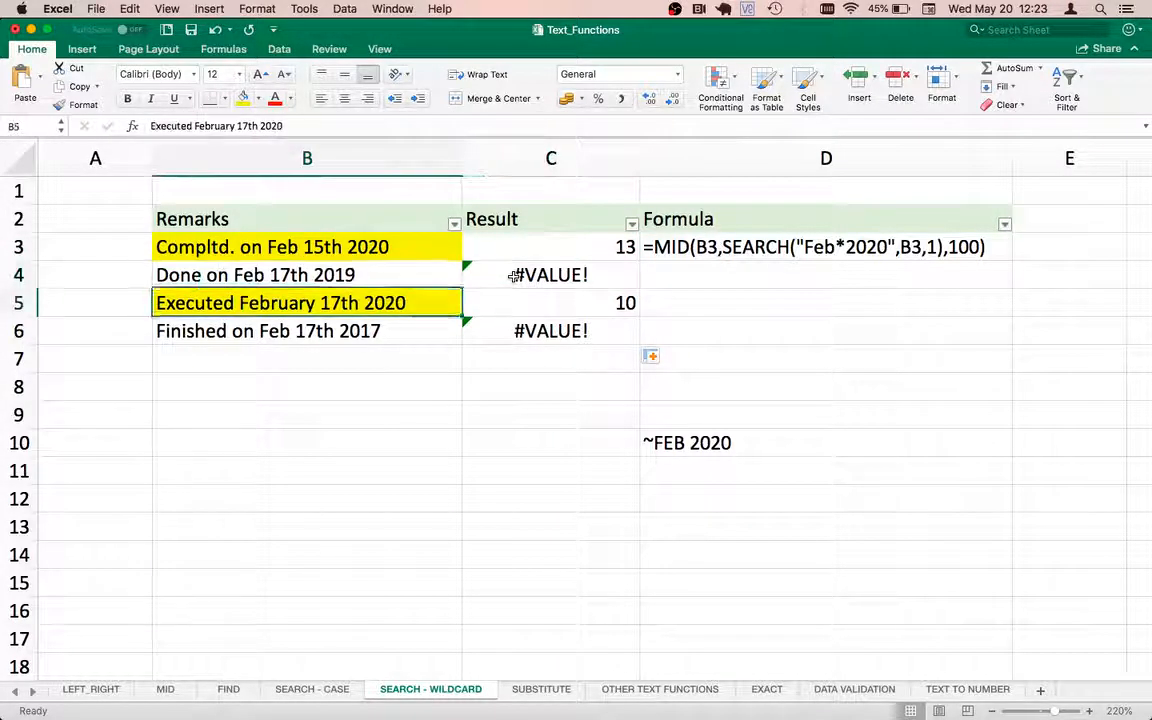
key("Down")
key("Up")
key("Up")
key("Right")
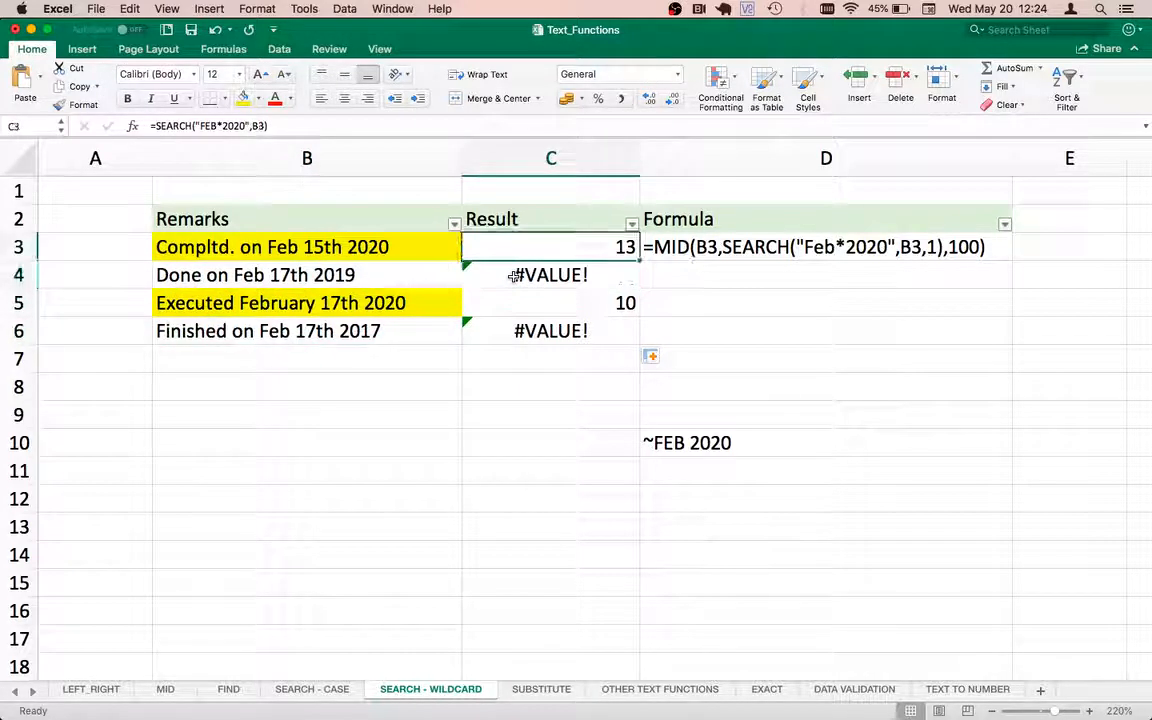
left_click(361, 246)
key("Down")
key("Down")
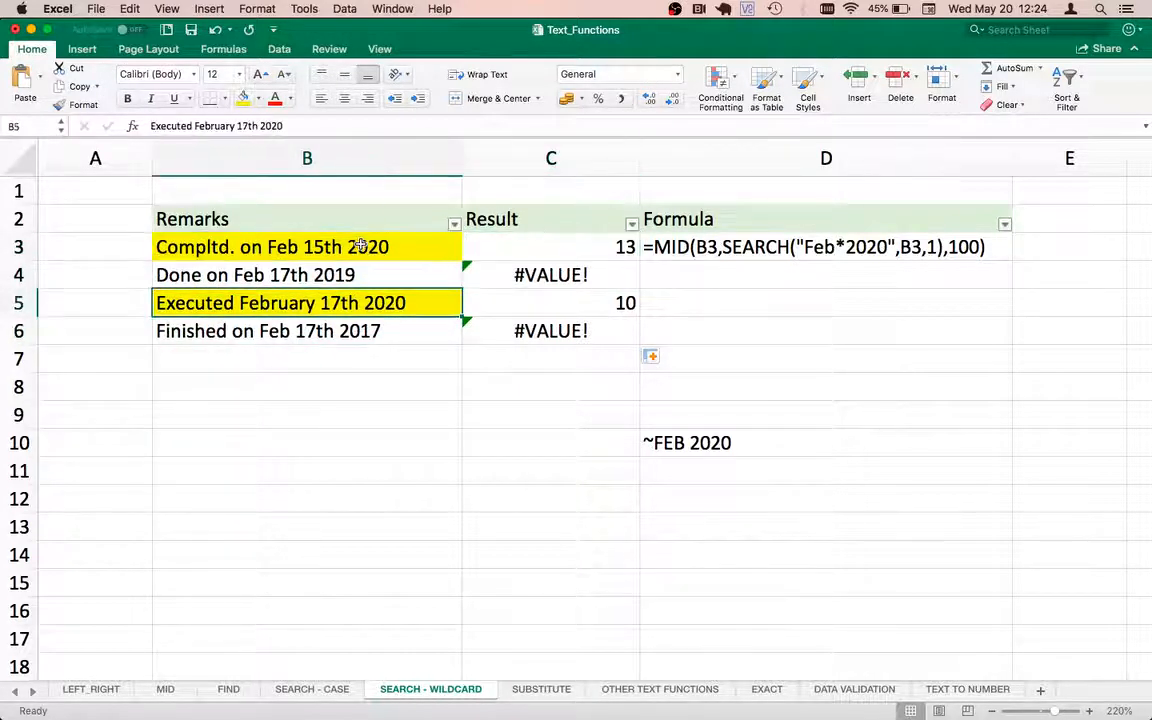
key("Right")
key("Right")
key("Left")
key("Left")
key("Up")
key("Up")
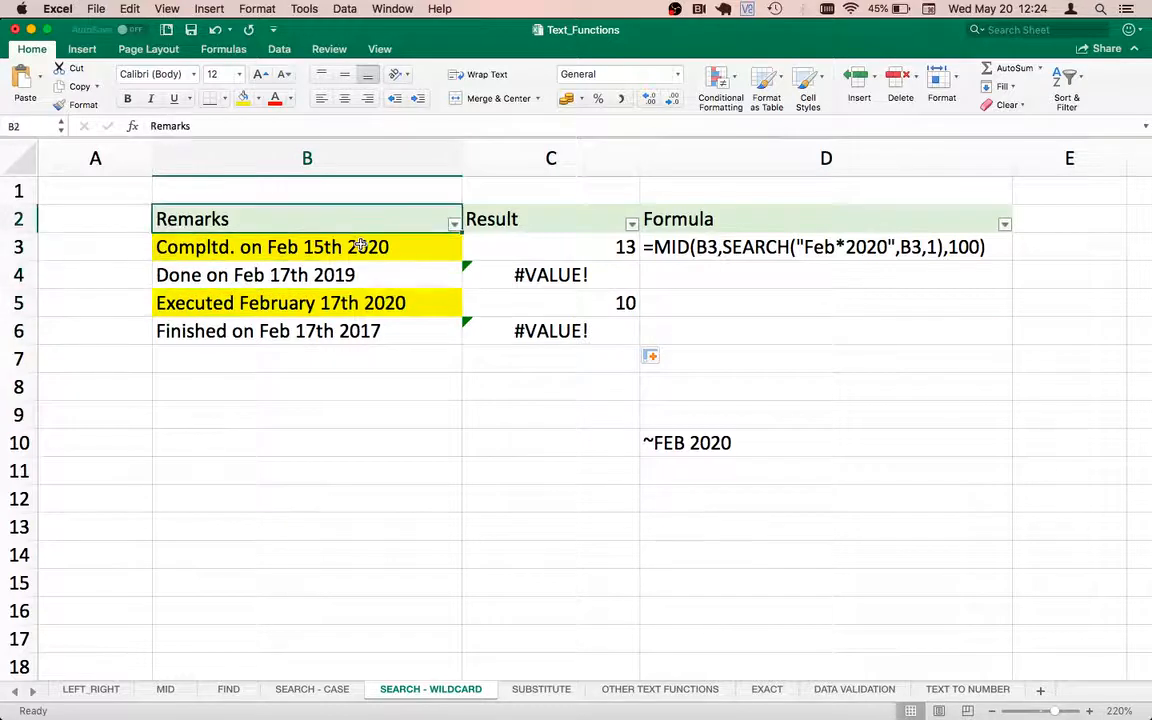
key("Right")
key("Down")
left_click(240, 311)
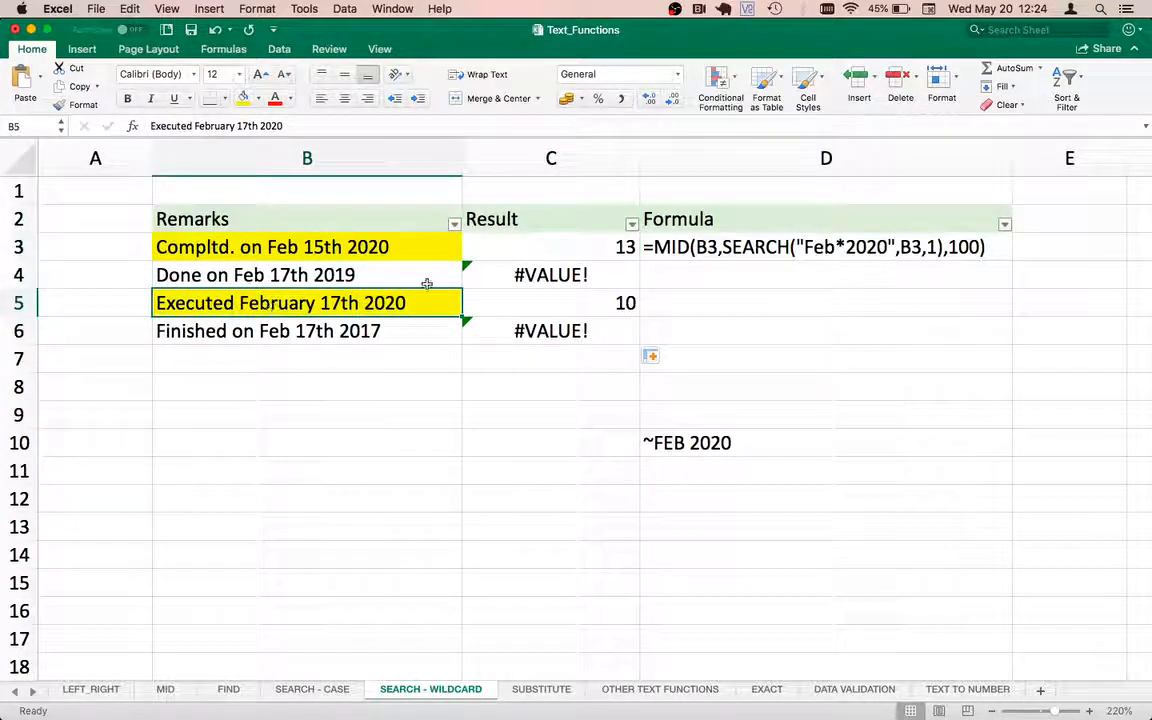
left_click(575, 304)
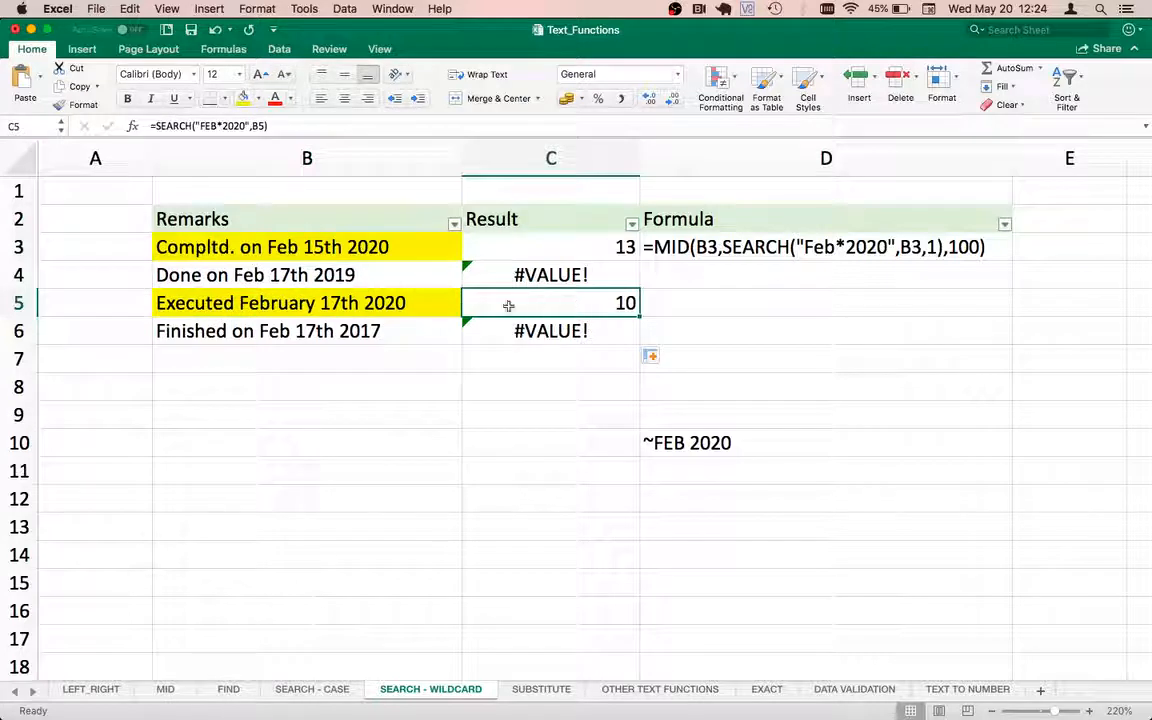
Change the remark in B5 to Executed Feb. 17th 2020.
left_click(298, 303)
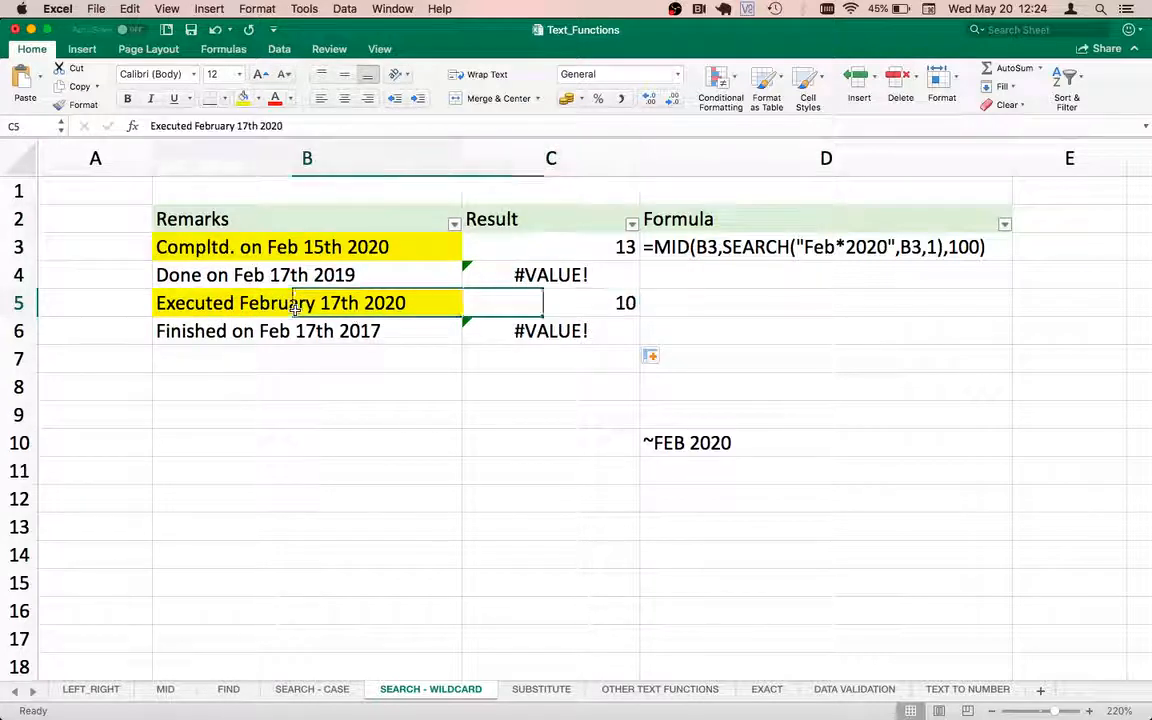
left_click(232, 128)
key("BackSpace")
key("BackSpace")
key("BackSpace")
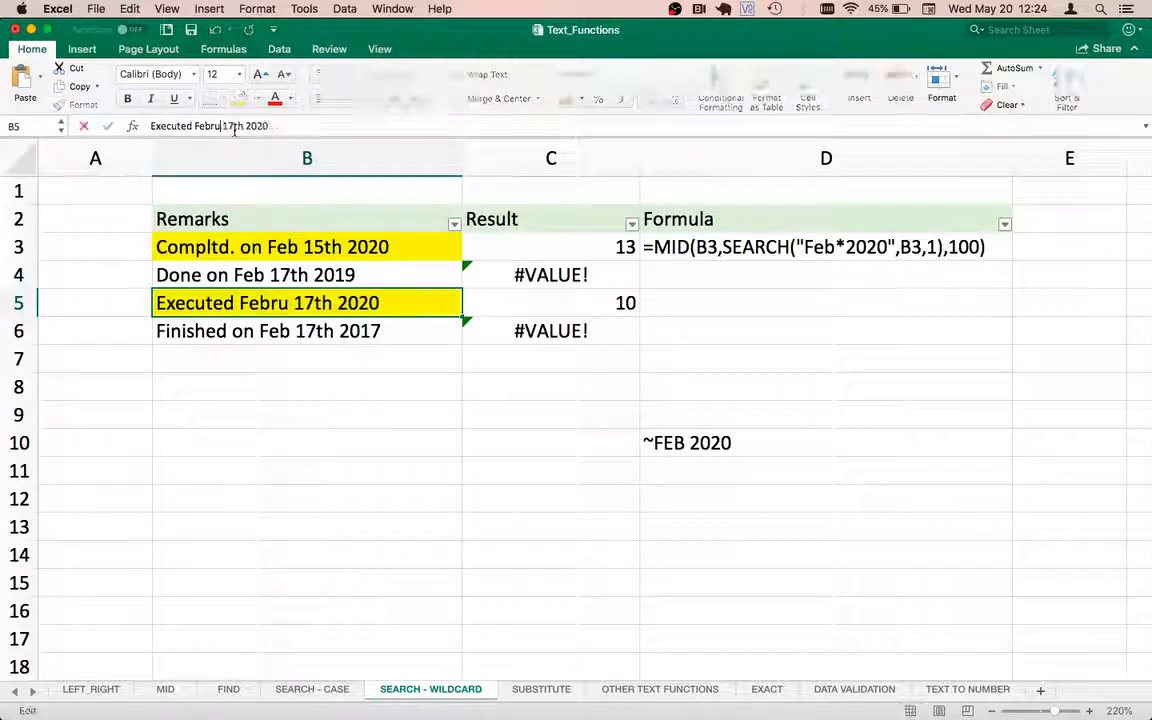
key("BackSpace")
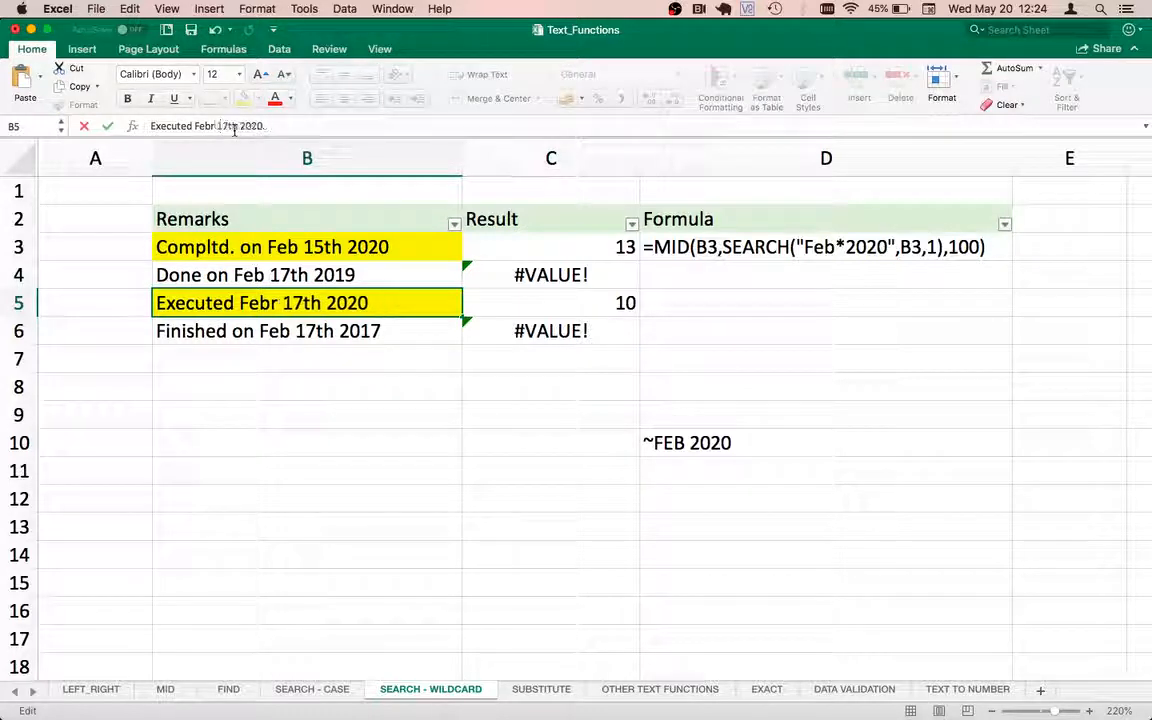
key("BackSpace")
type(".")
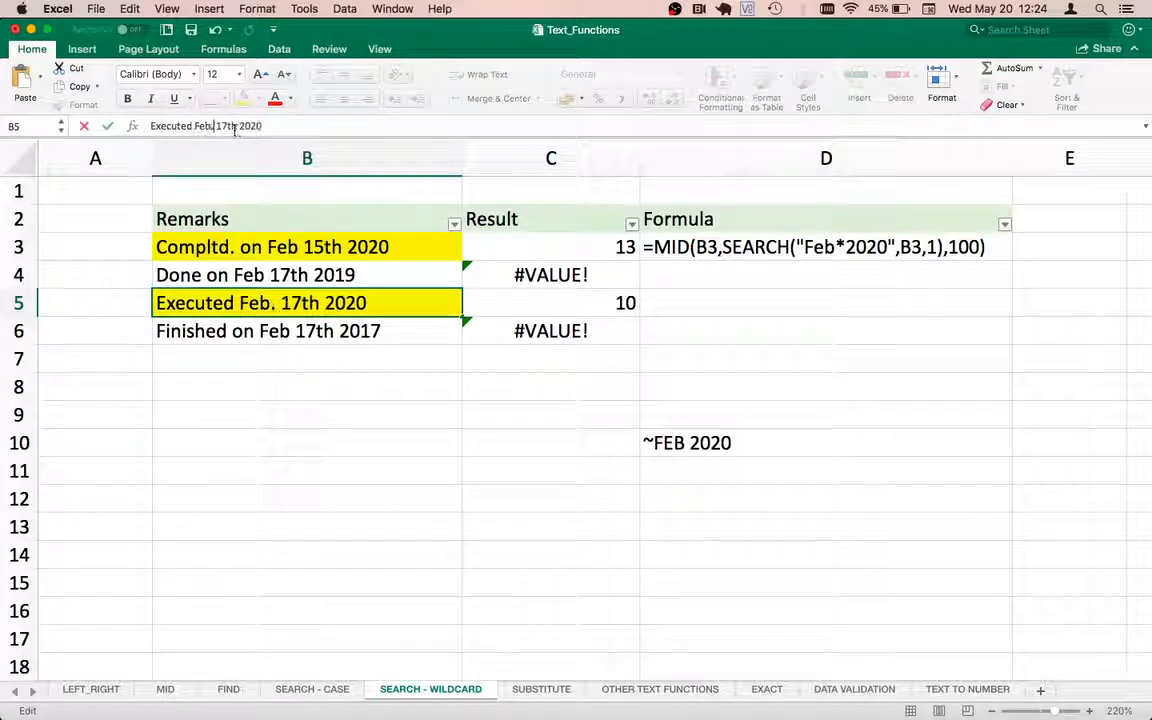
key("Right")
key("Return")
key("Up")
key("Right")
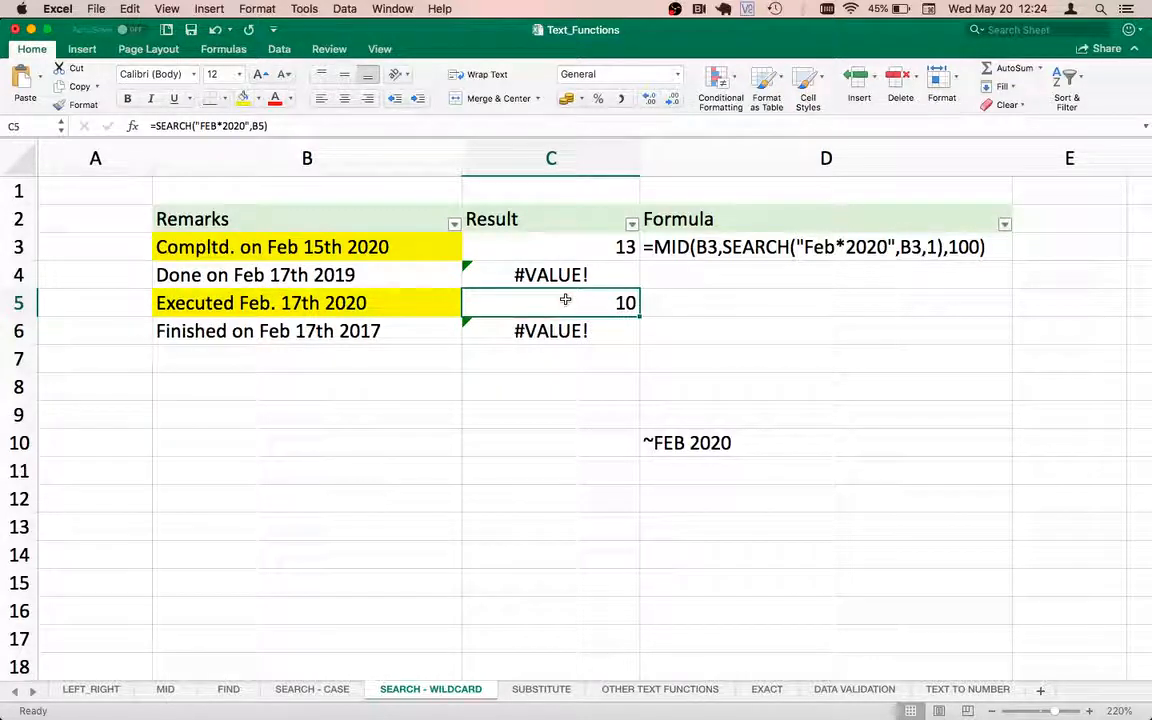
left_click(535, 249)
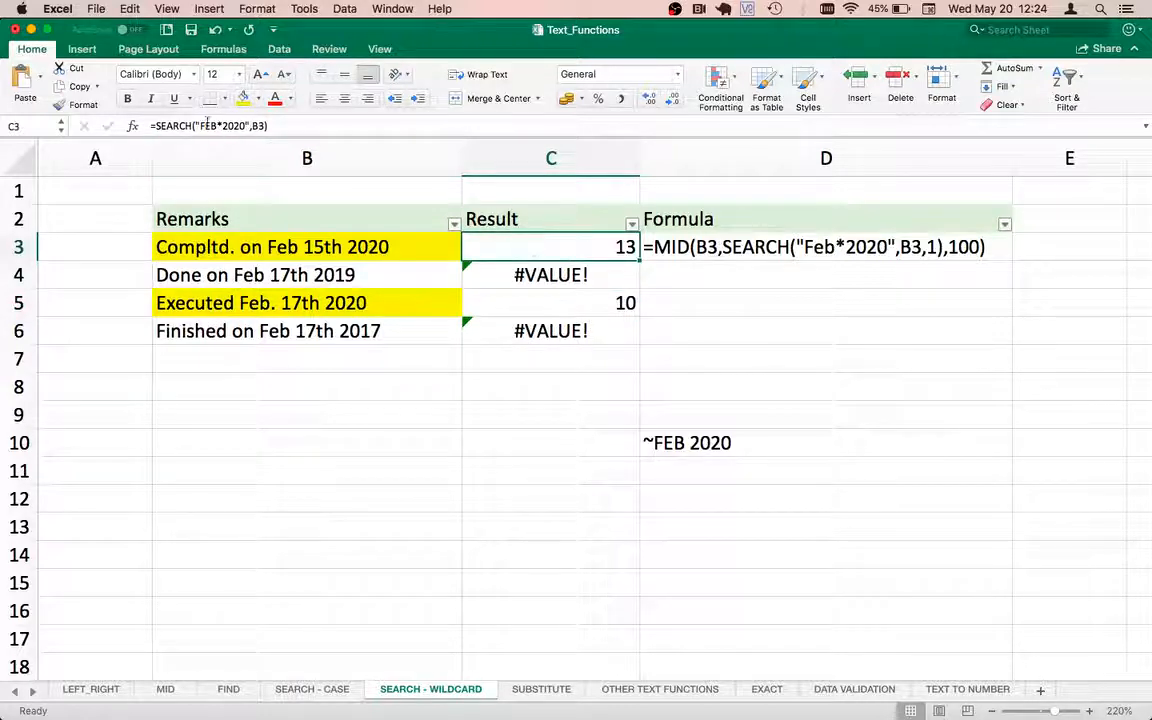
Replace the formula in C3 with =MID(B3,SEARCH("FEB*2020",B3),100).
left_click(156, 127)
left_click_drag(156, 127, 305, 118)
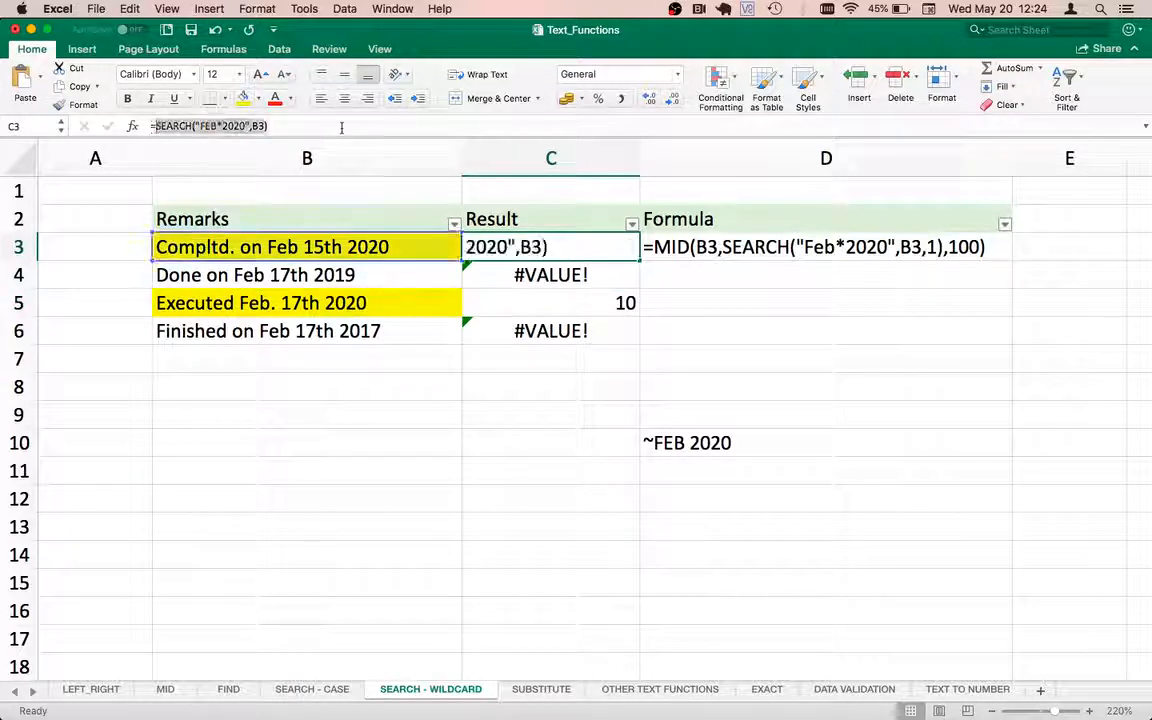
key("BackSpace")
key("BackSpace")
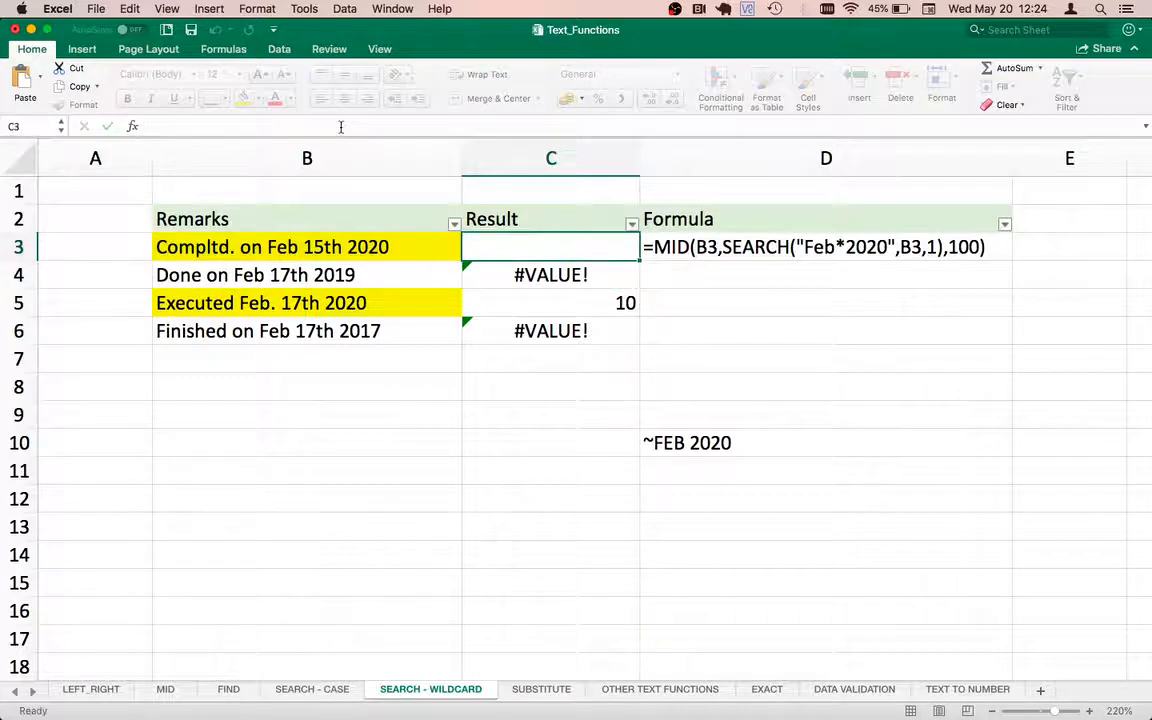
type("=MID9")
key("BackSpace")
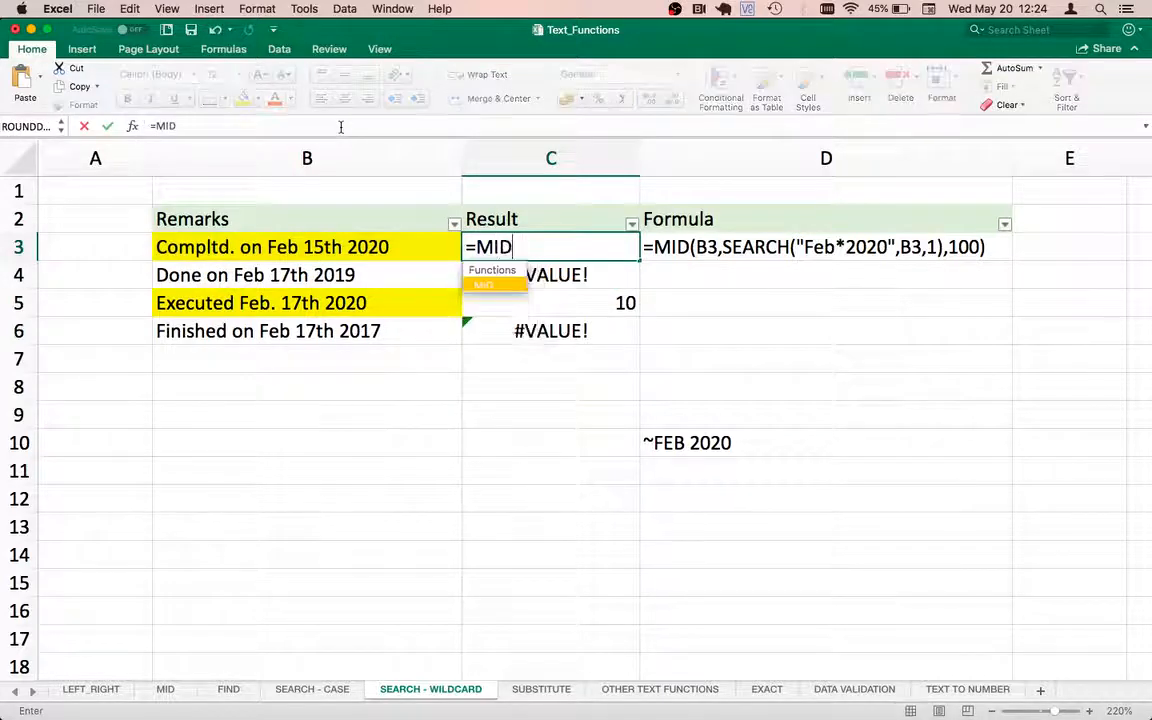
type("(")
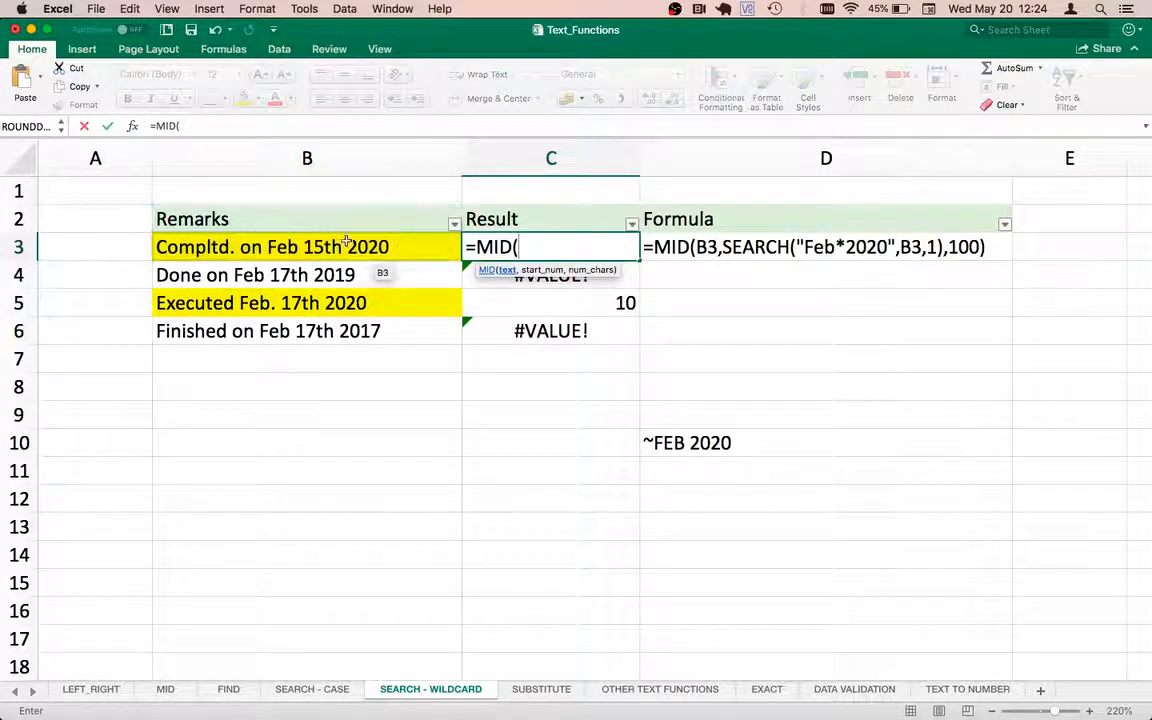
left_click(300, 249)
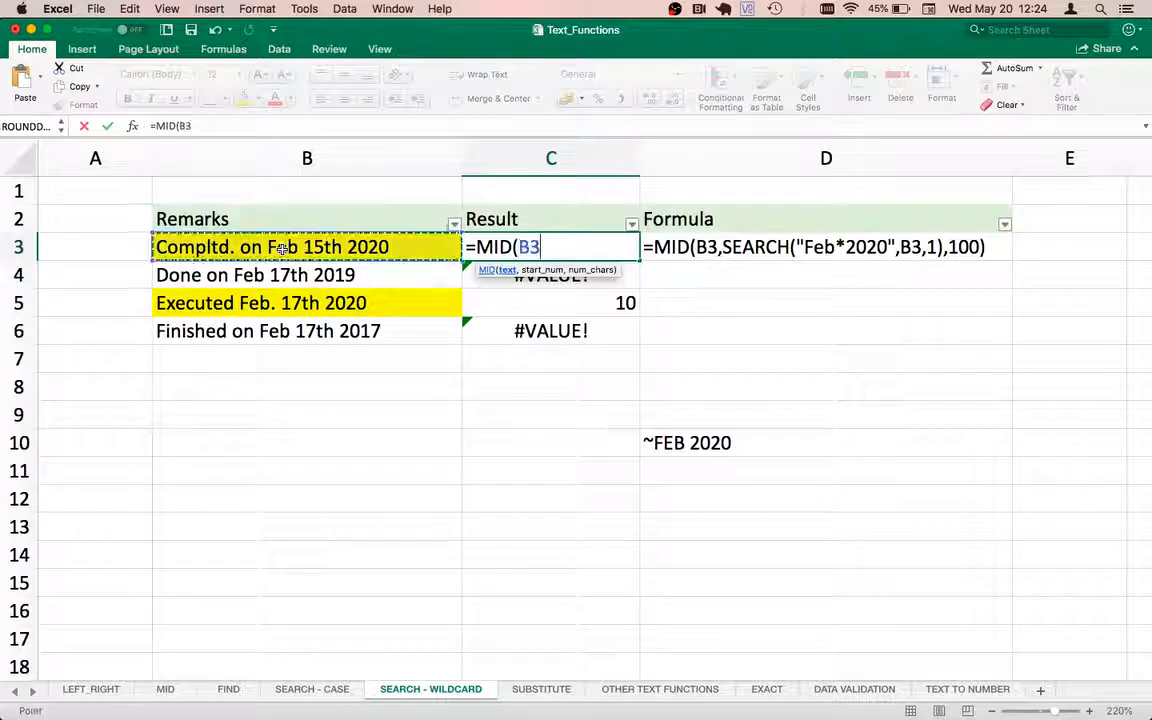
type(",")
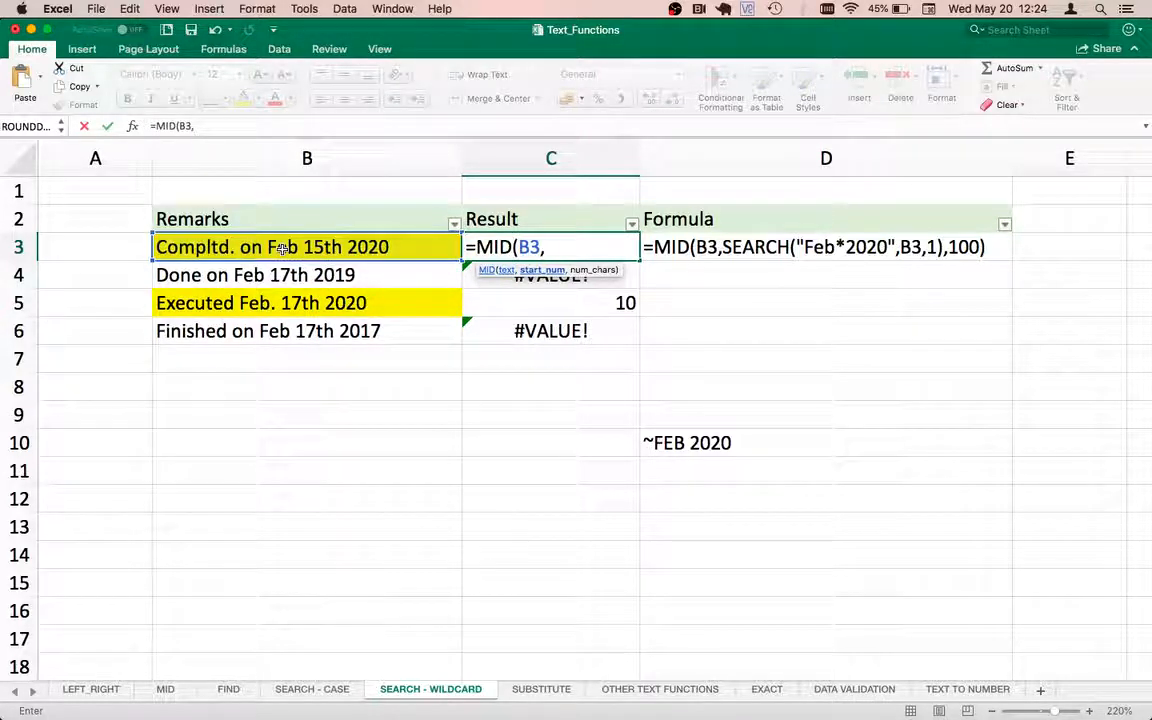
type("SEARCH(\"FEB*2020\",B3)")
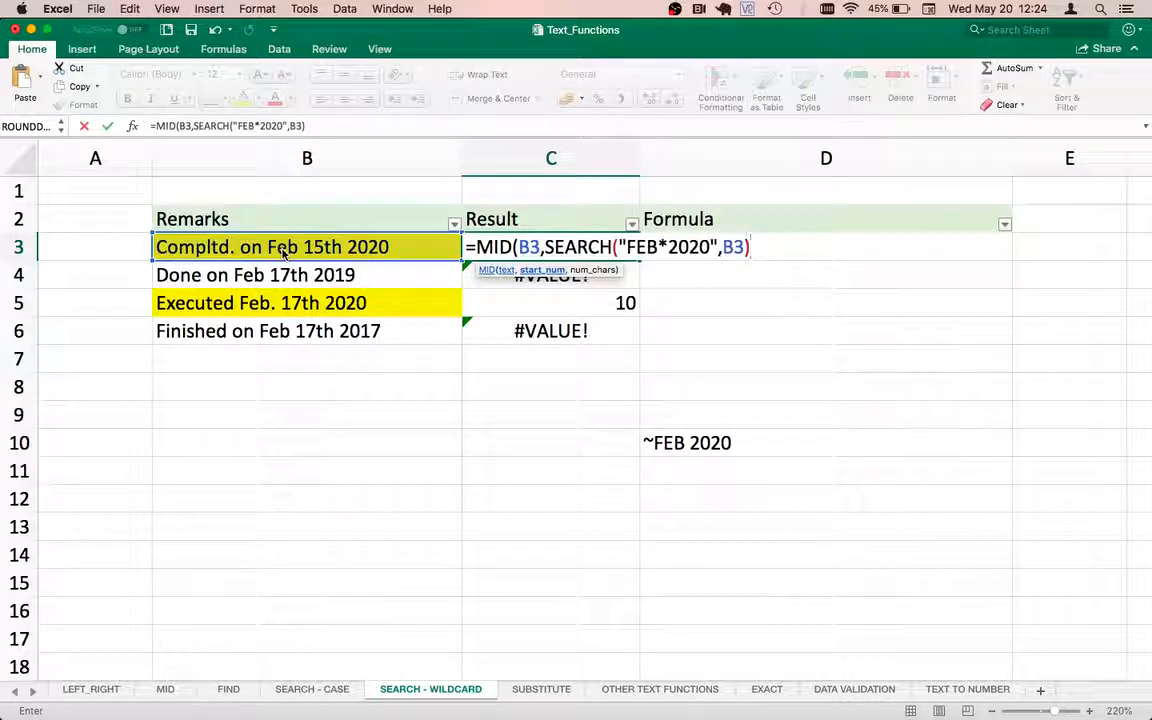
type(",")
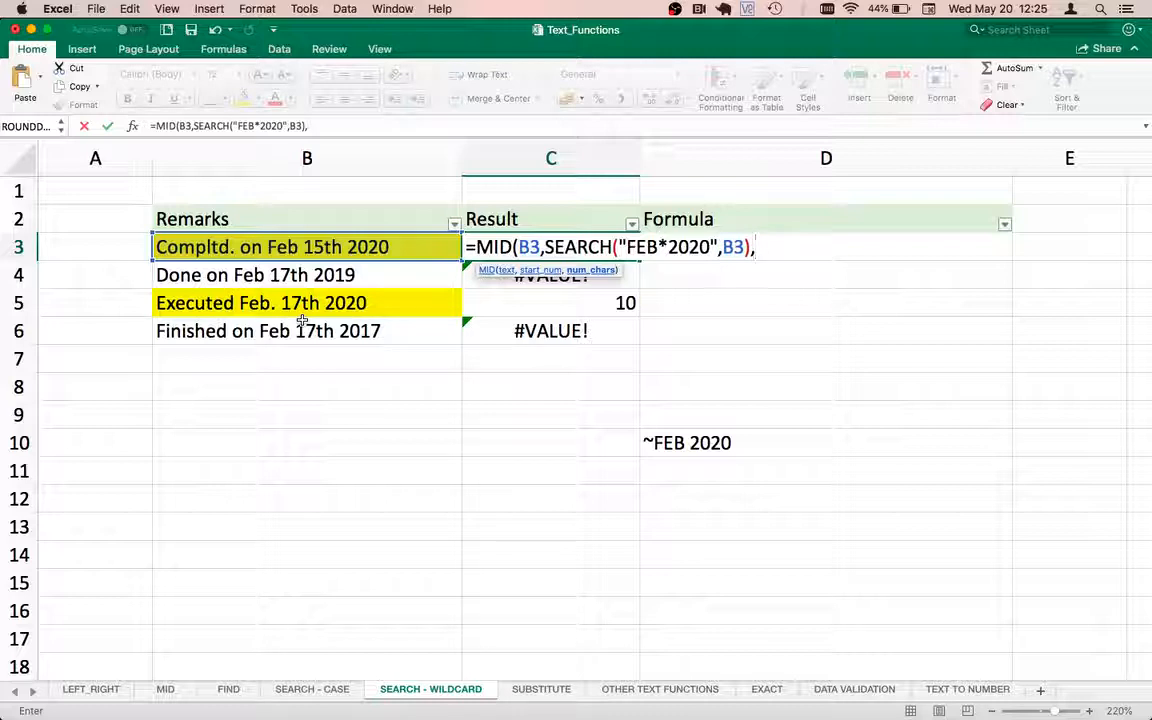
type("100")
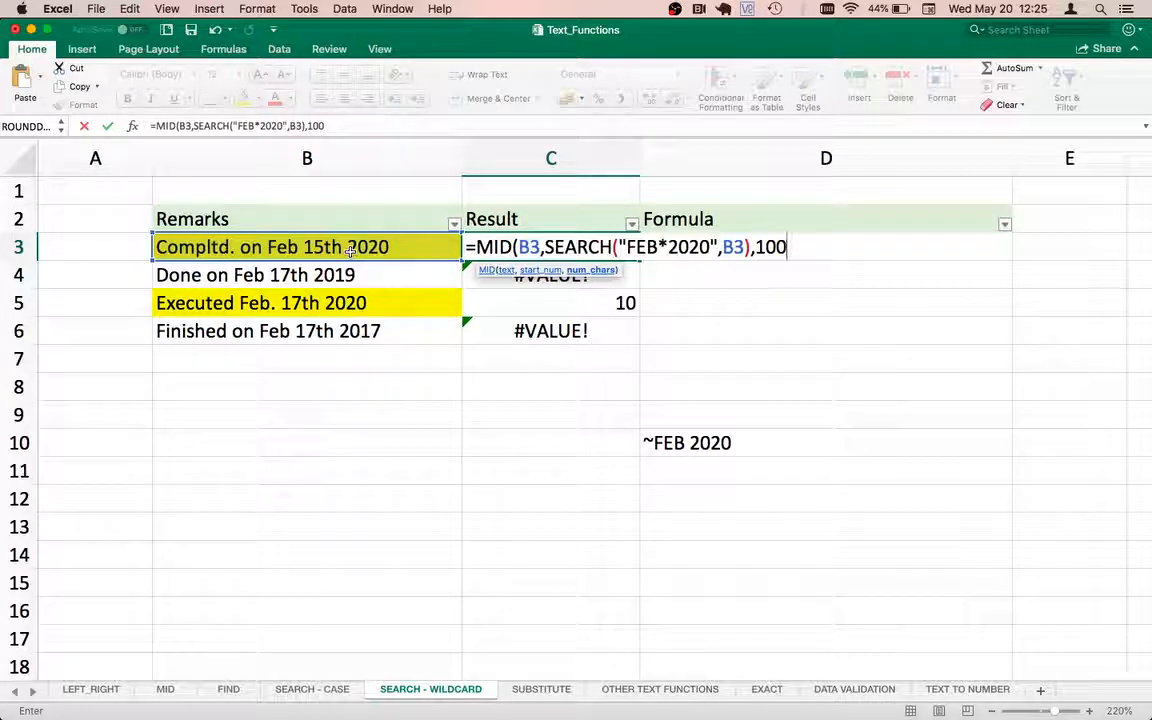
type(")")
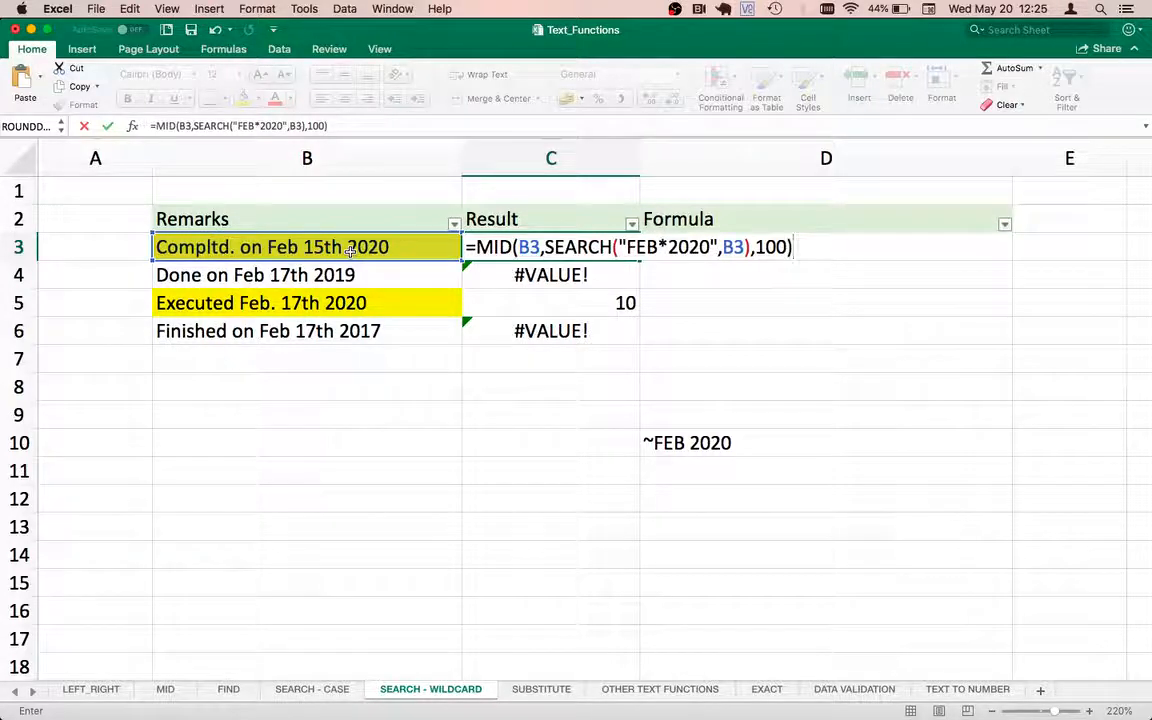
left_click(350, 252)
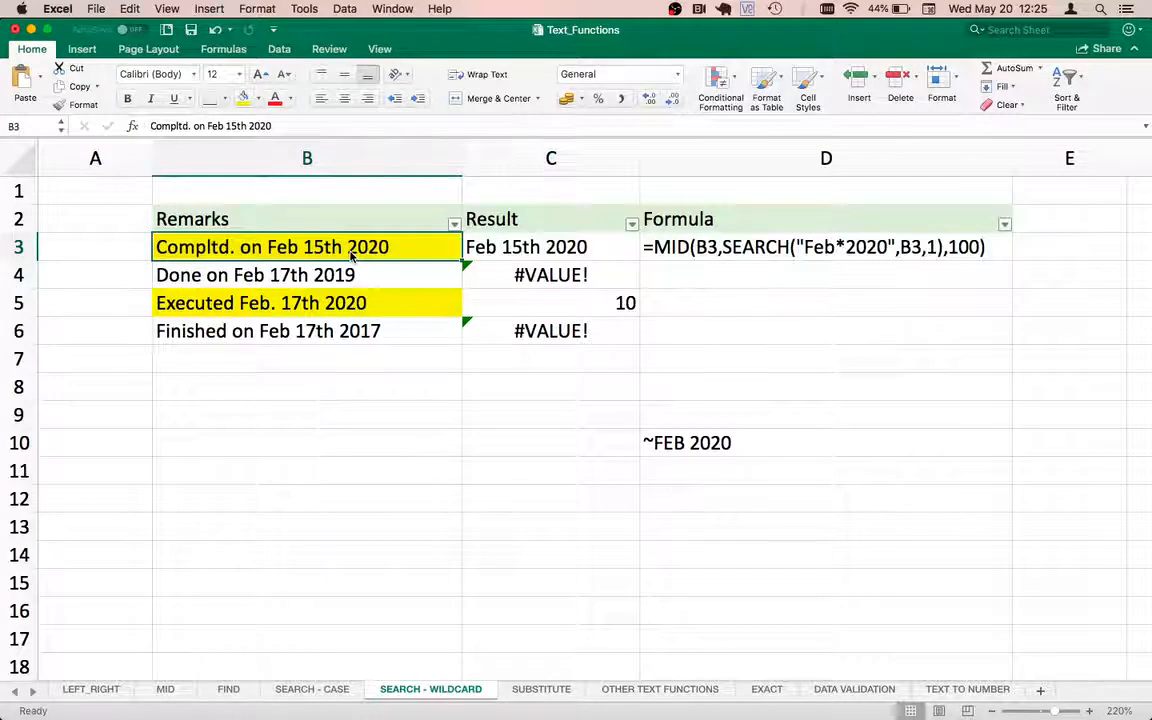
Fill the MID formula down from C3 to C6.
key("Right")
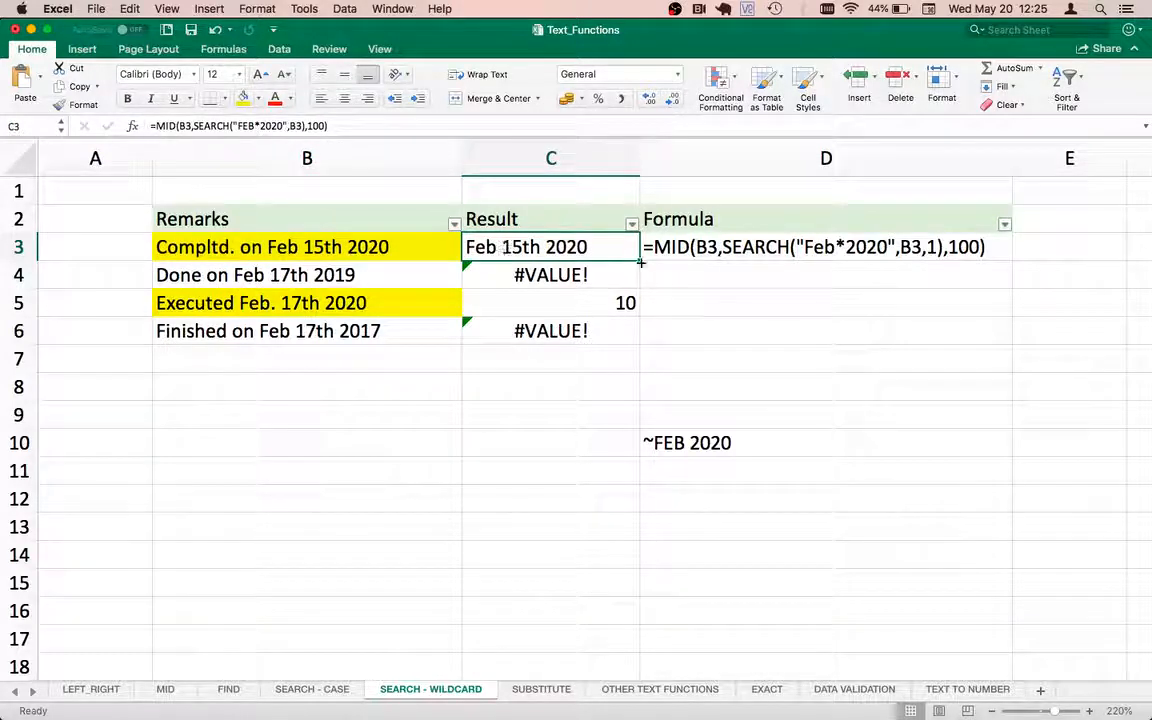
left_click_drag(631, 260, 613, 338)
left_click(510, 270)
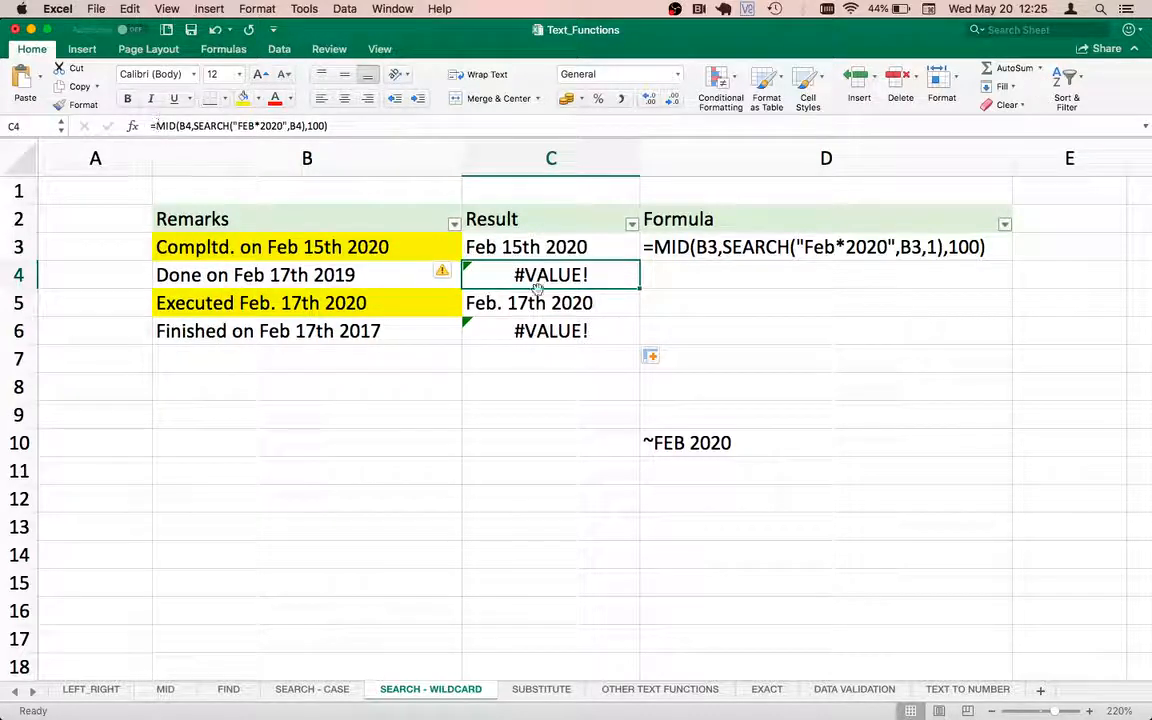
Wrap the C3 formula in IFERROR with an empty string "" as the error value.
key("F2")
left_click(482, 256)
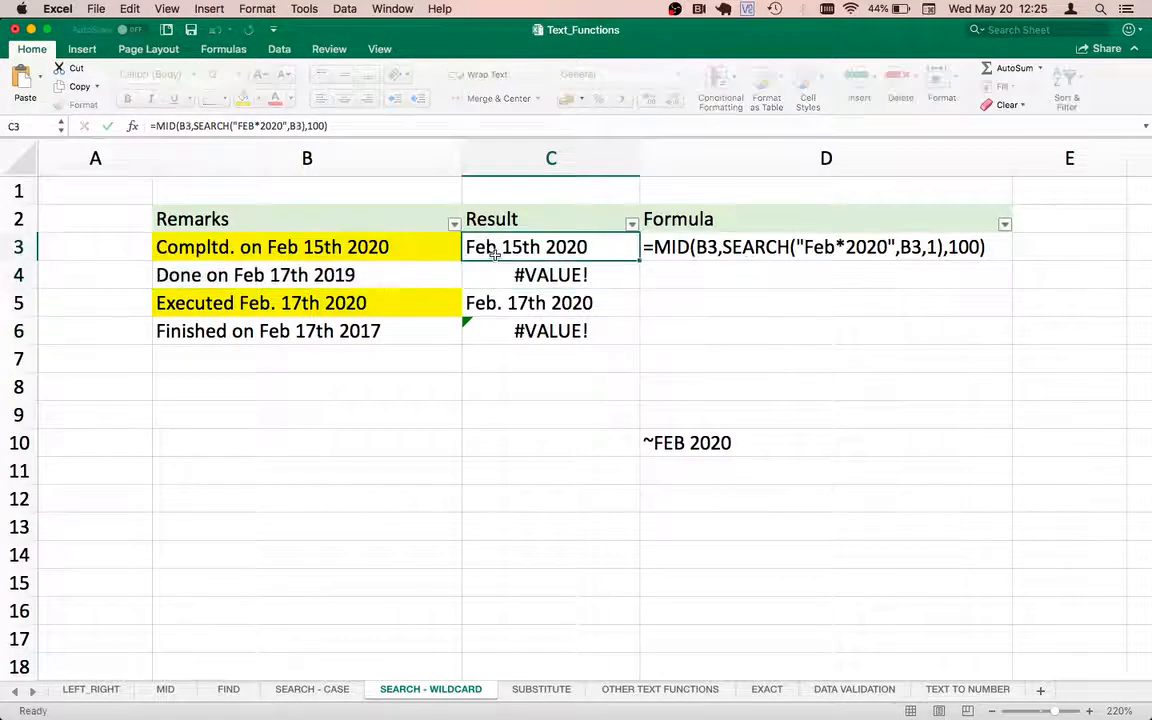
key("F2")
left_click(480, 246)
type("IFERROR")
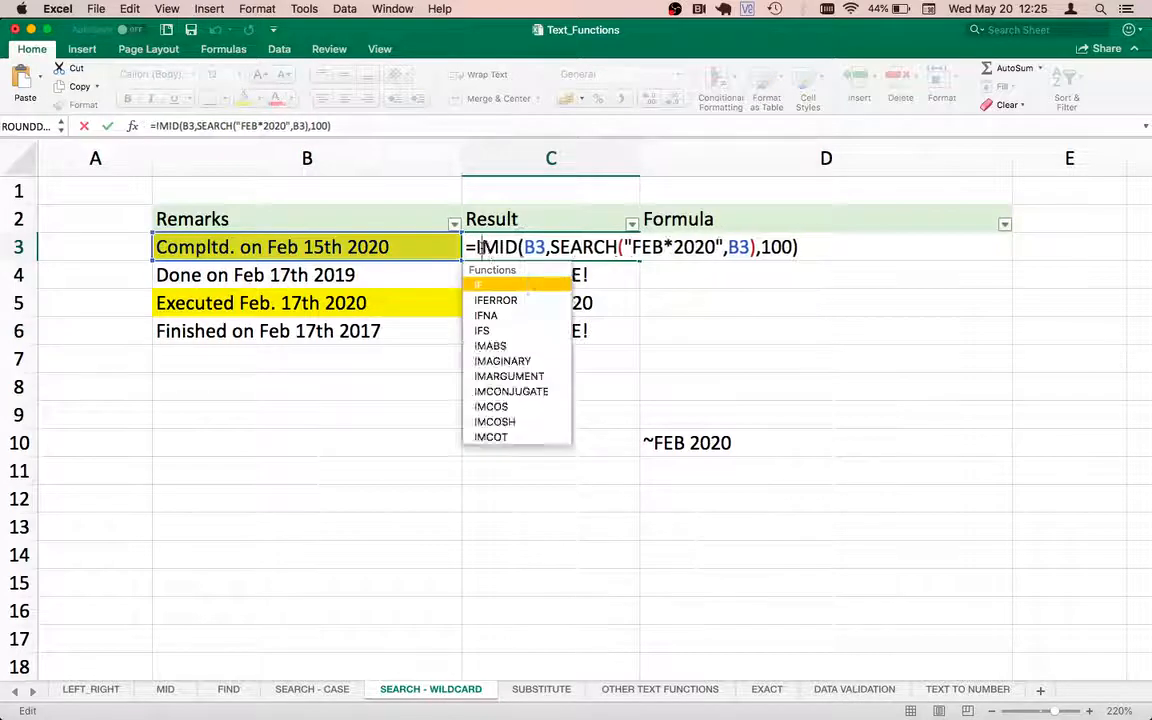
type("(")
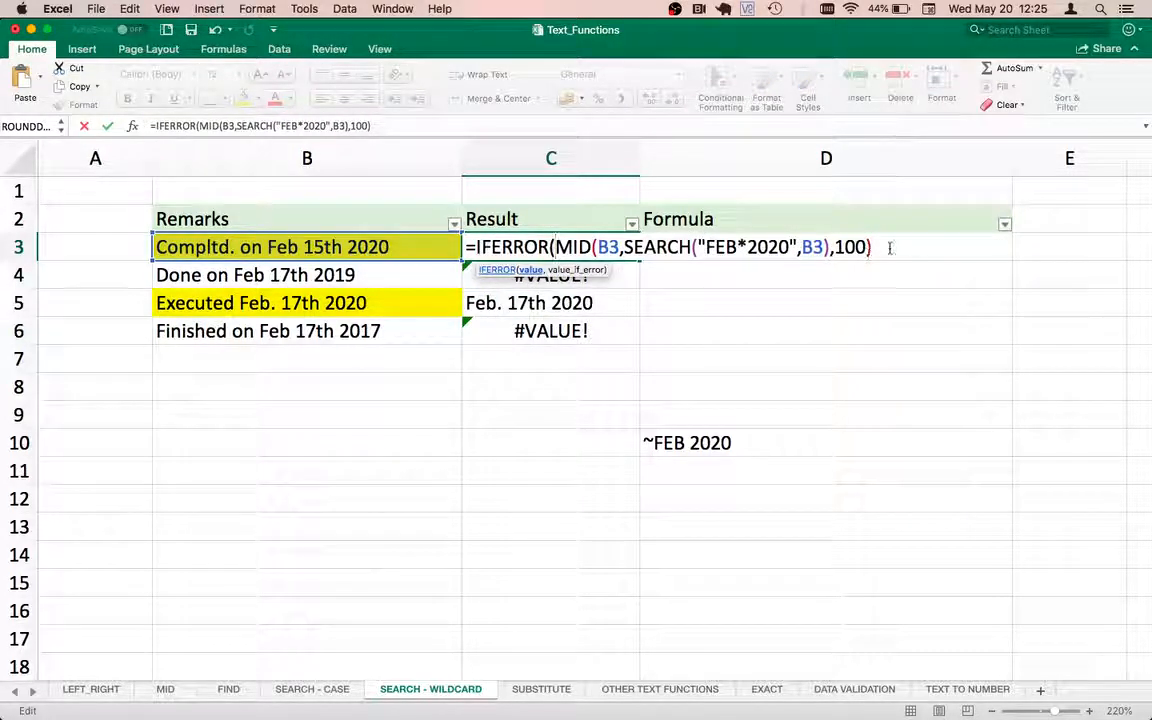
type(",\"\"")
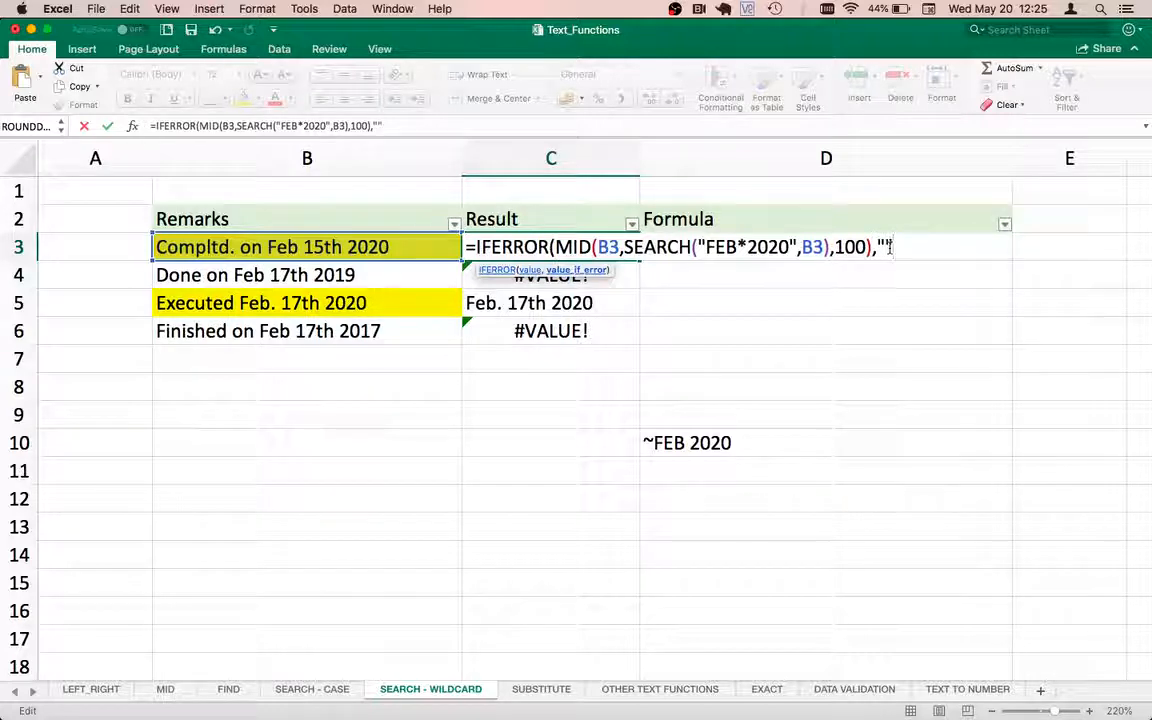
type(")")
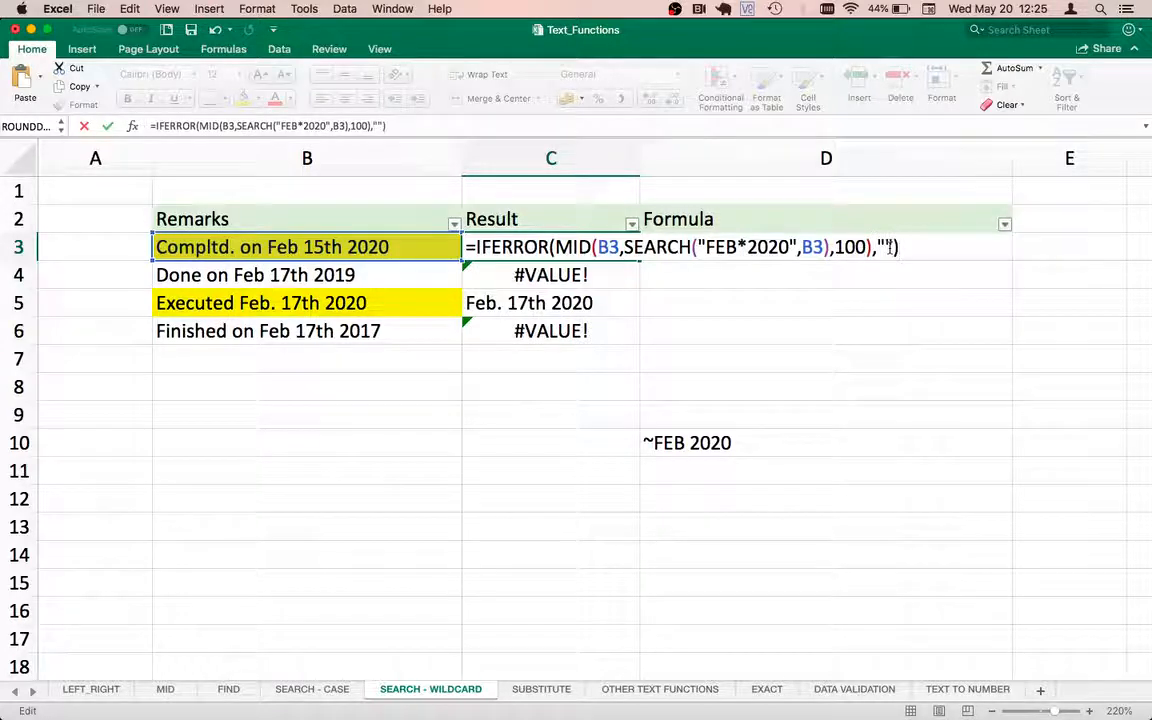
key("Return")
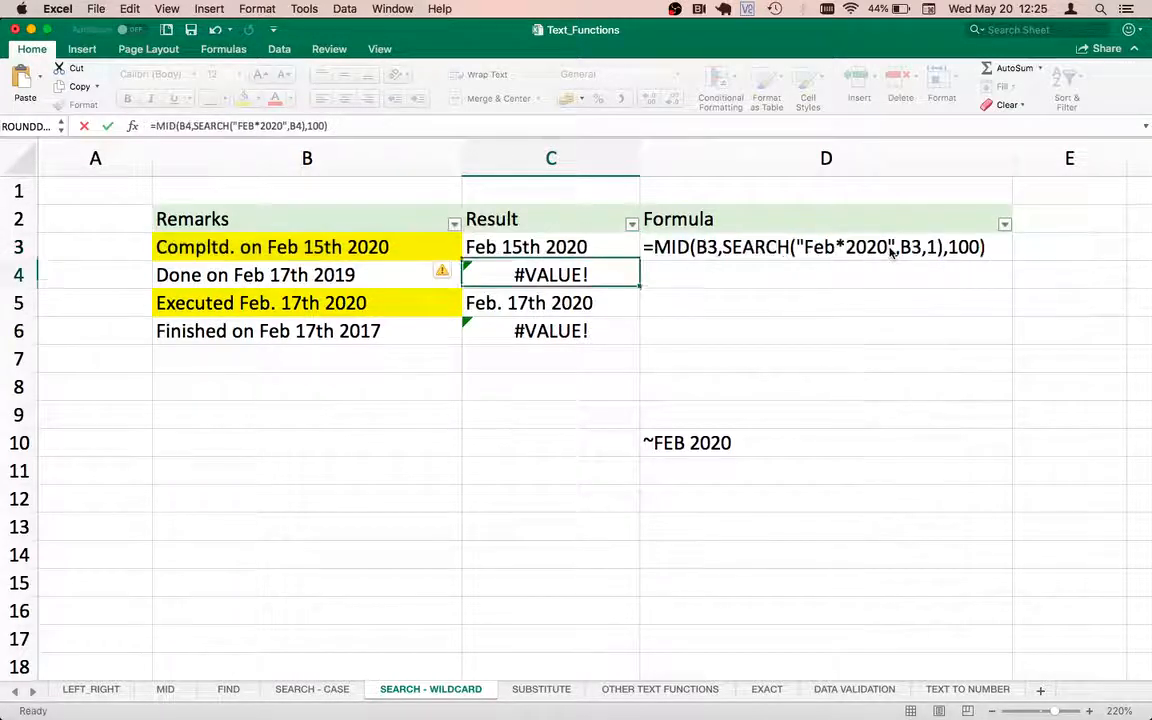
Fill the IFERROR formula down from C3 to C6.
key("Up")
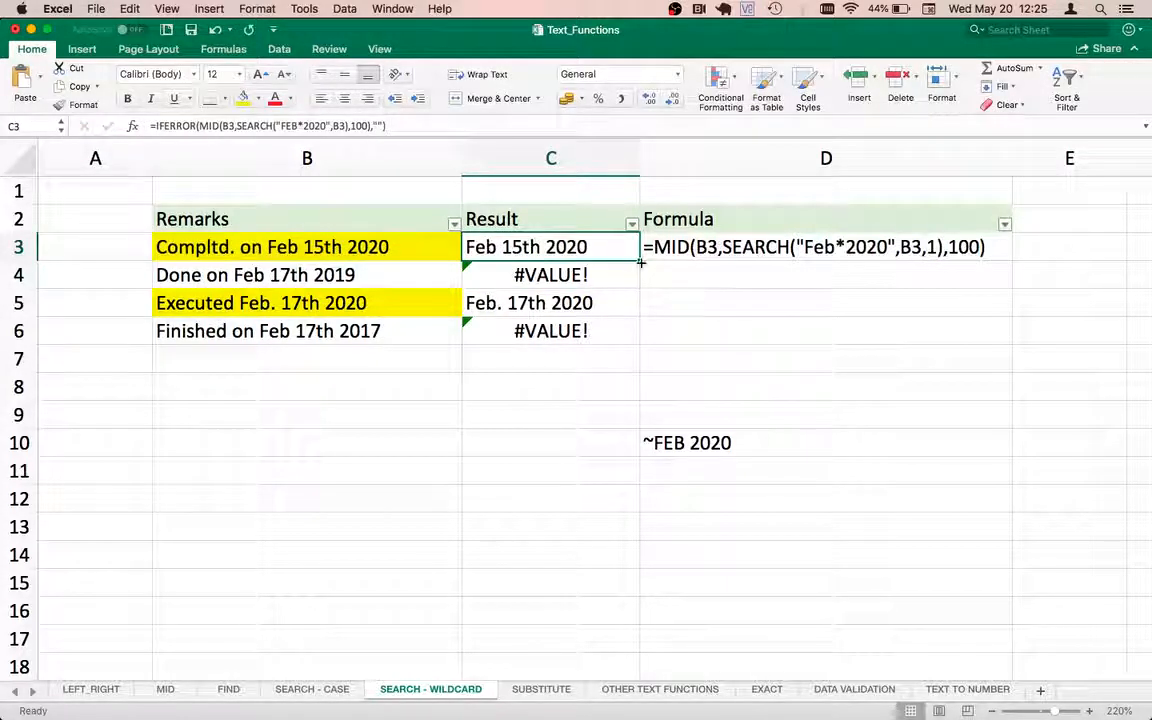
left_click_drag(640, 260, 600, 351)
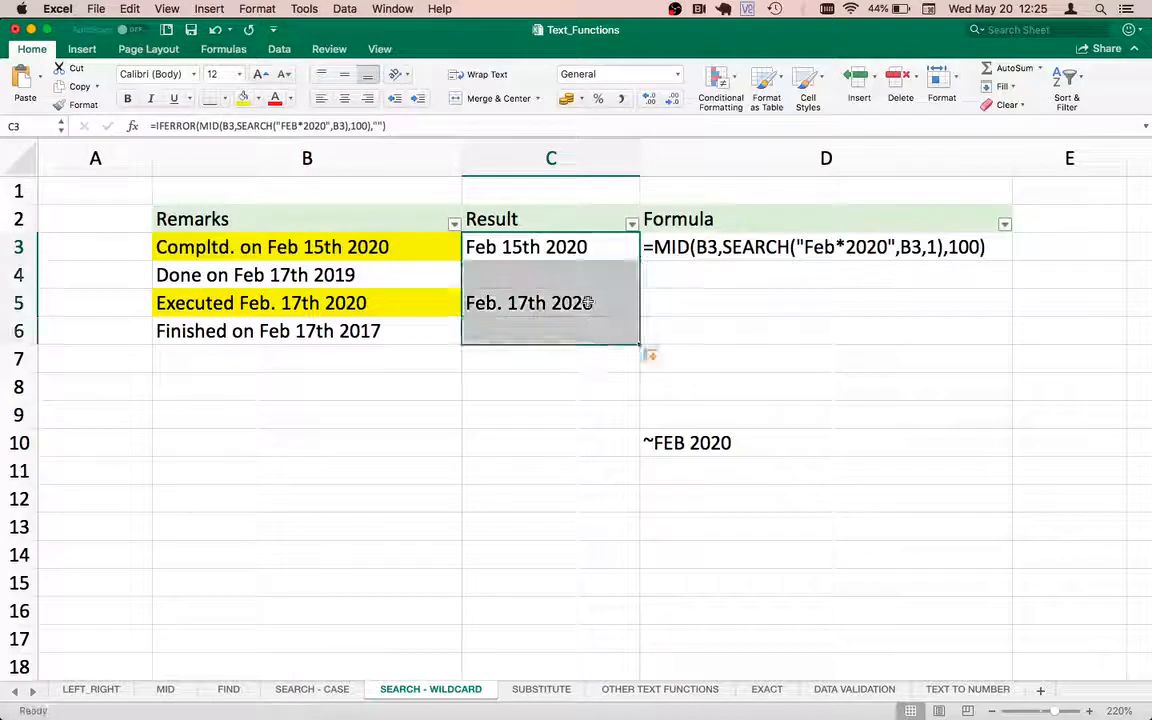
Compare the IFERROR formula in C3 with the reference formula in D3.
left_click(574, 279)
key("Up")
key("Right")
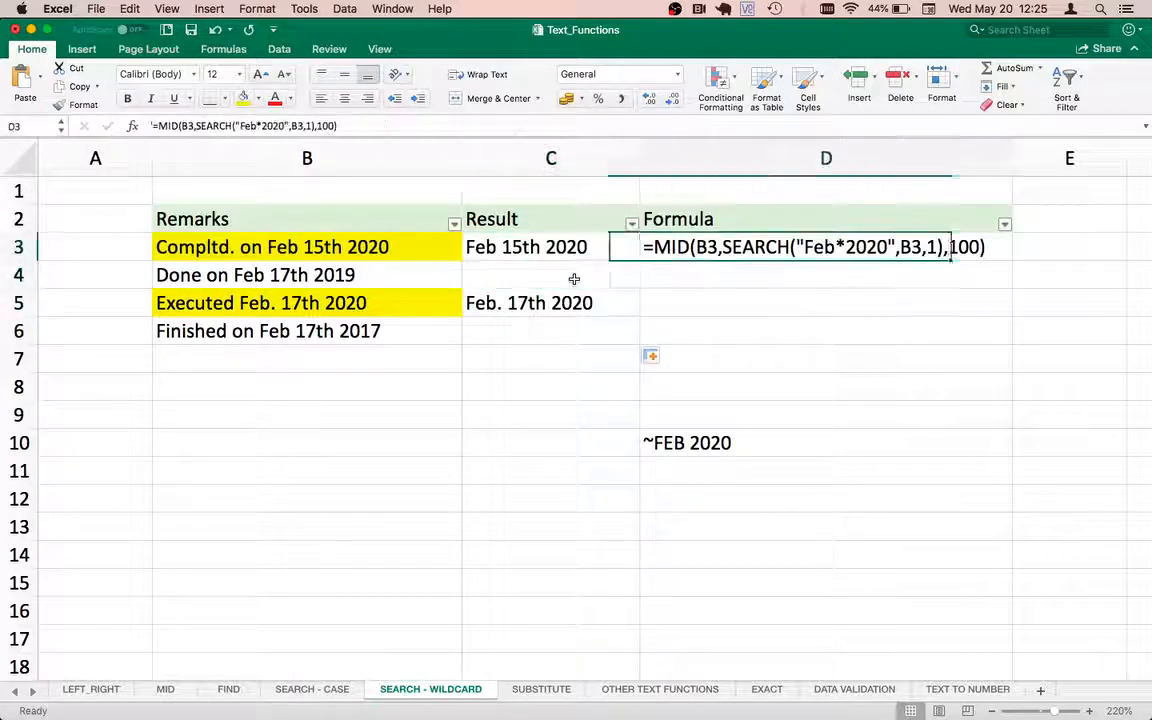
key("Left")
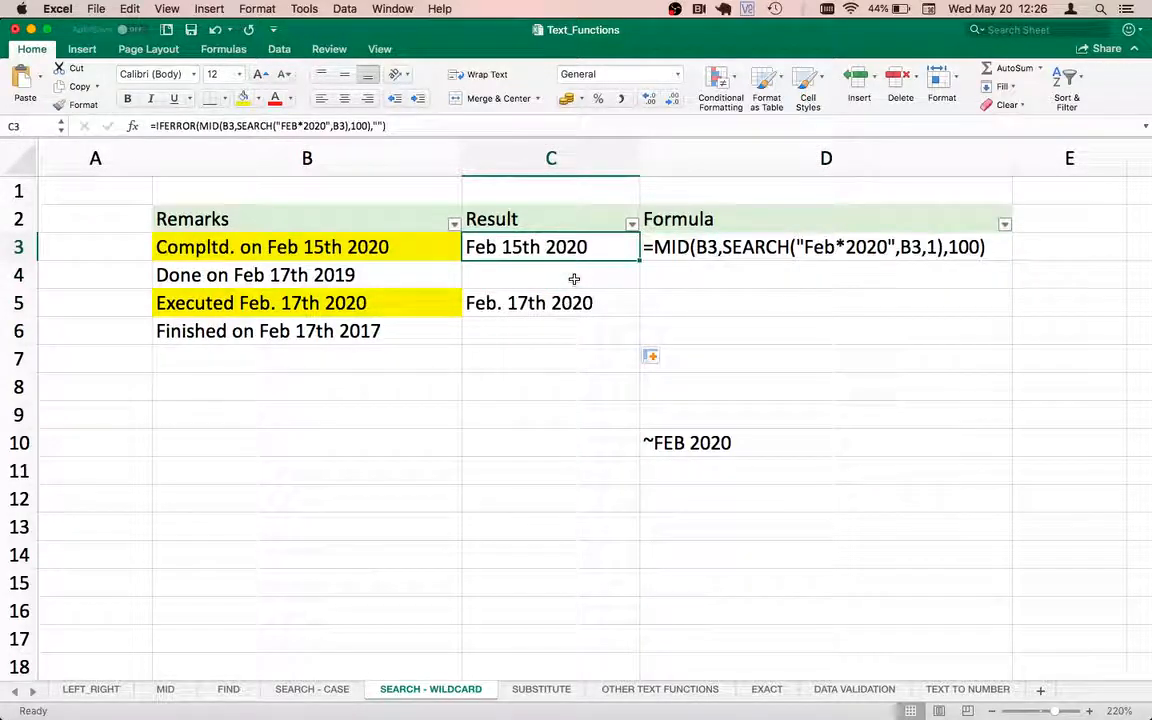
key("Left")
key("Right")
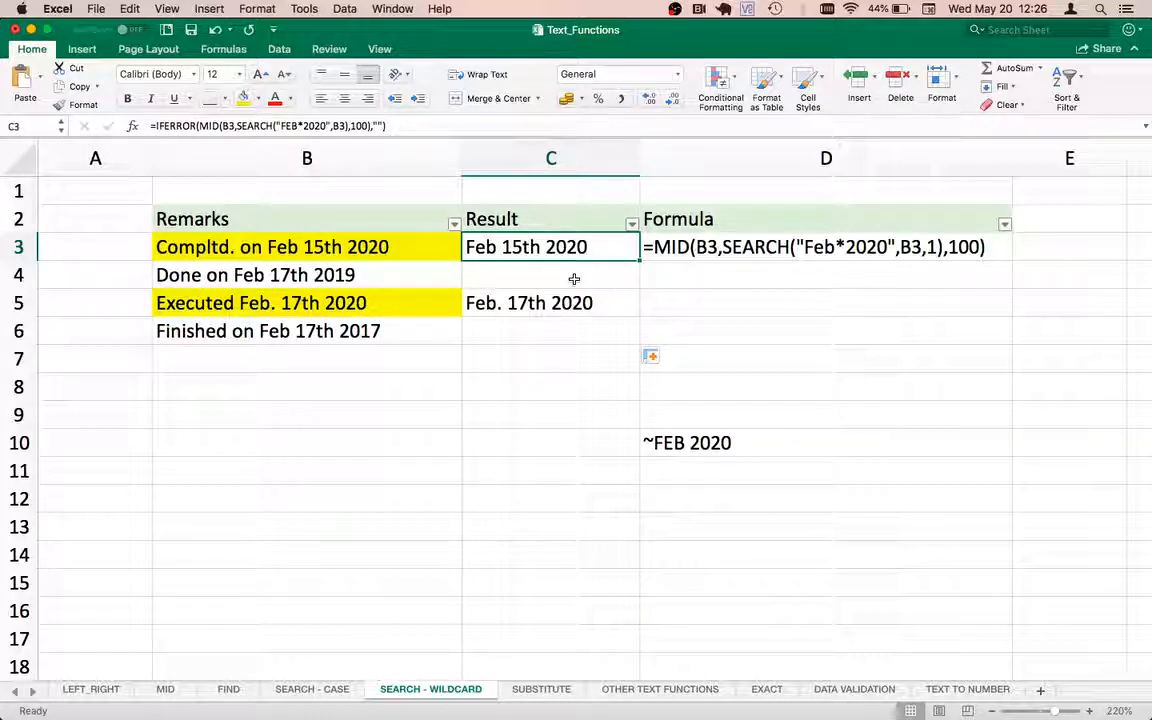
key("Left")
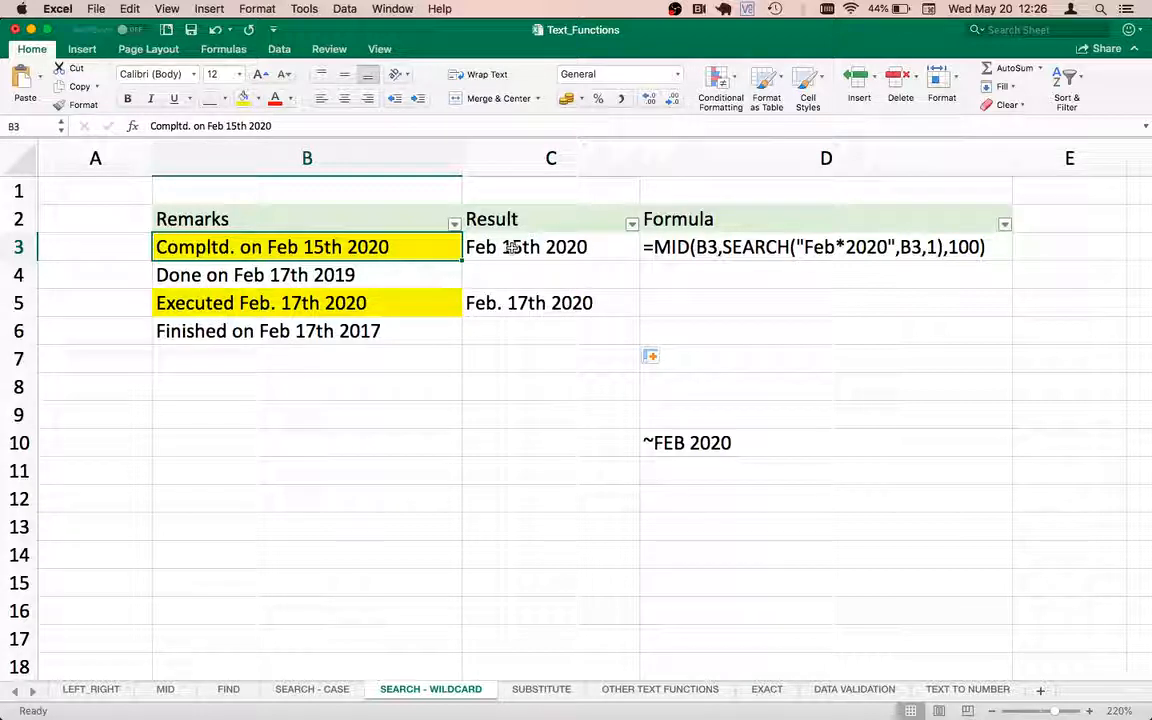
Filter the Remarks column with a Contains Feb*2020 condition, then clear the filter.
left_click(455, 224)
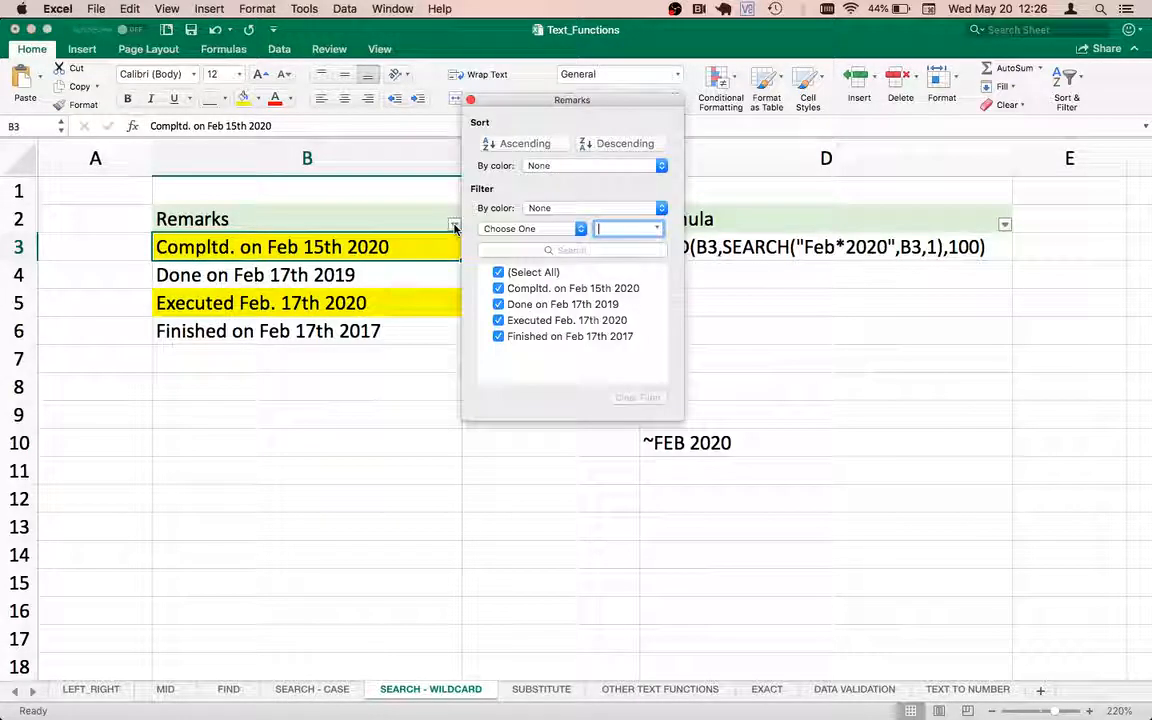
left_click(581, 229)
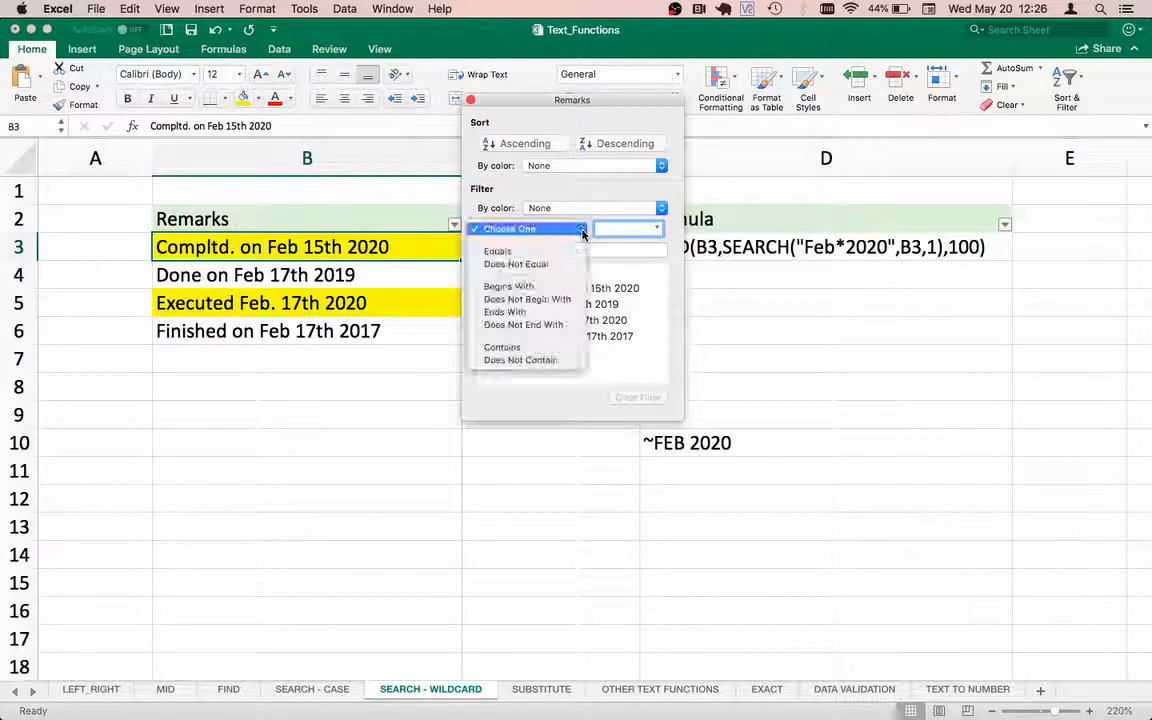
left_click(513, 347)
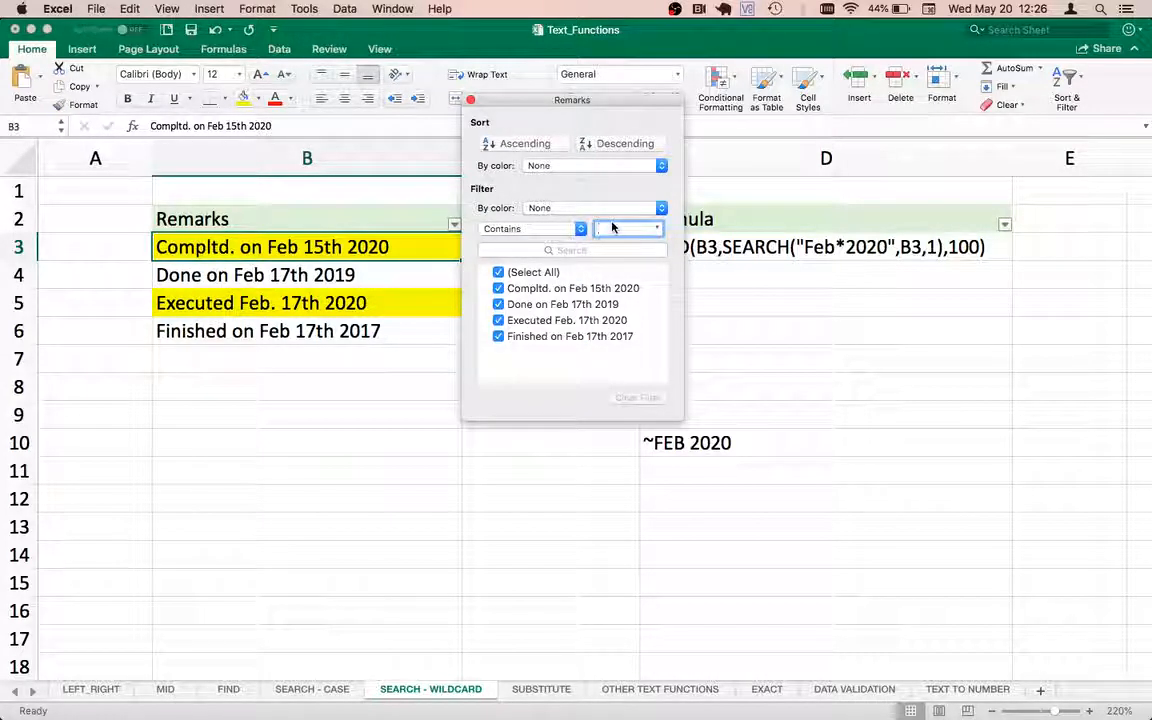
type("FEb*2")
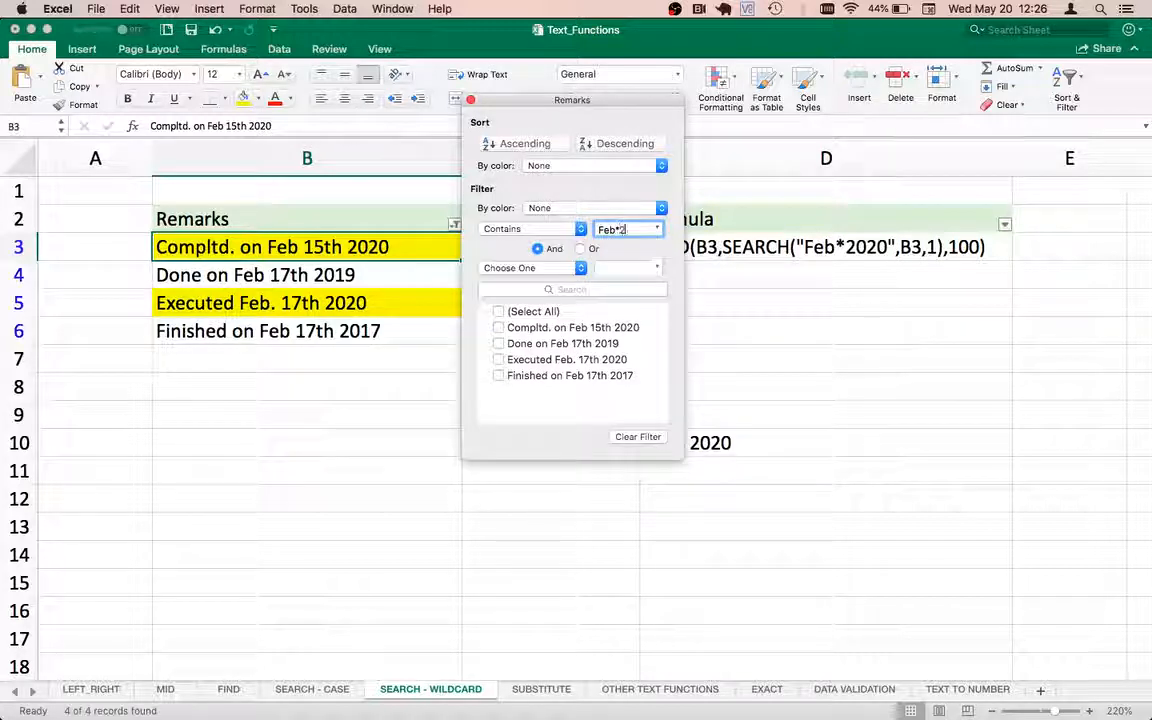
type("020")
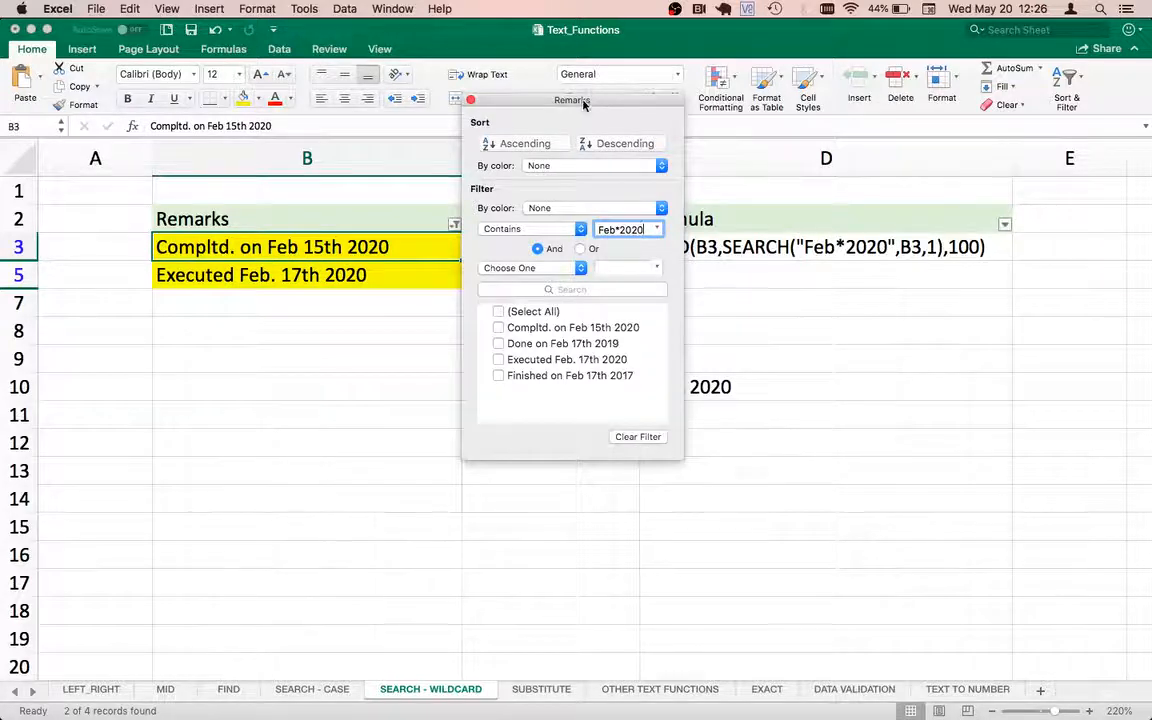
left_click_drag(585, 103, 274, 311)
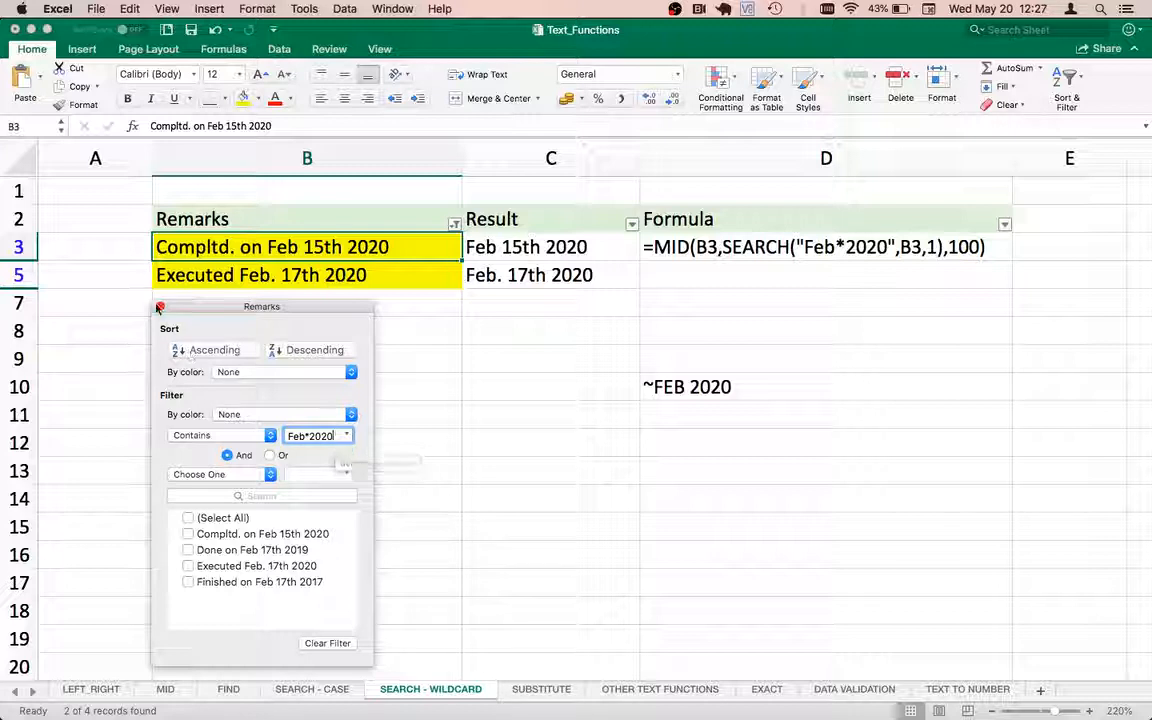
left_click(323, 646)
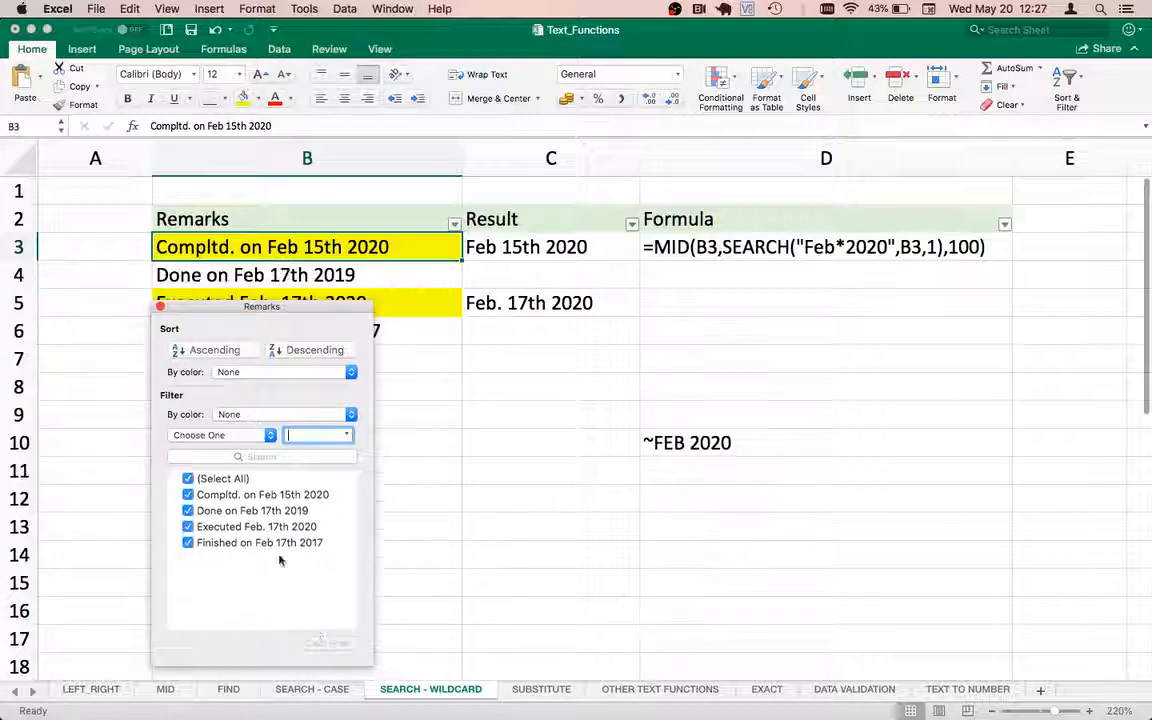